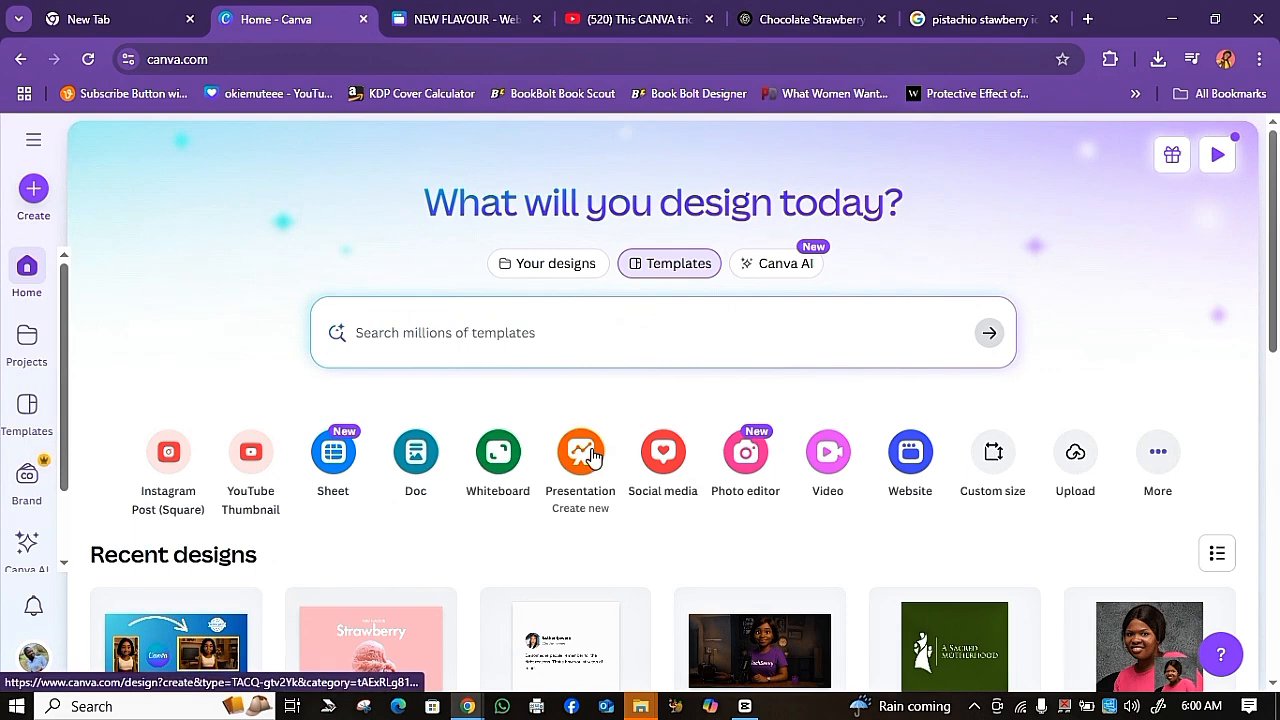
Step: Create a new blank presentation and give its page a light pink background
{"action": "left_click", "coordinate": [590, 456]}
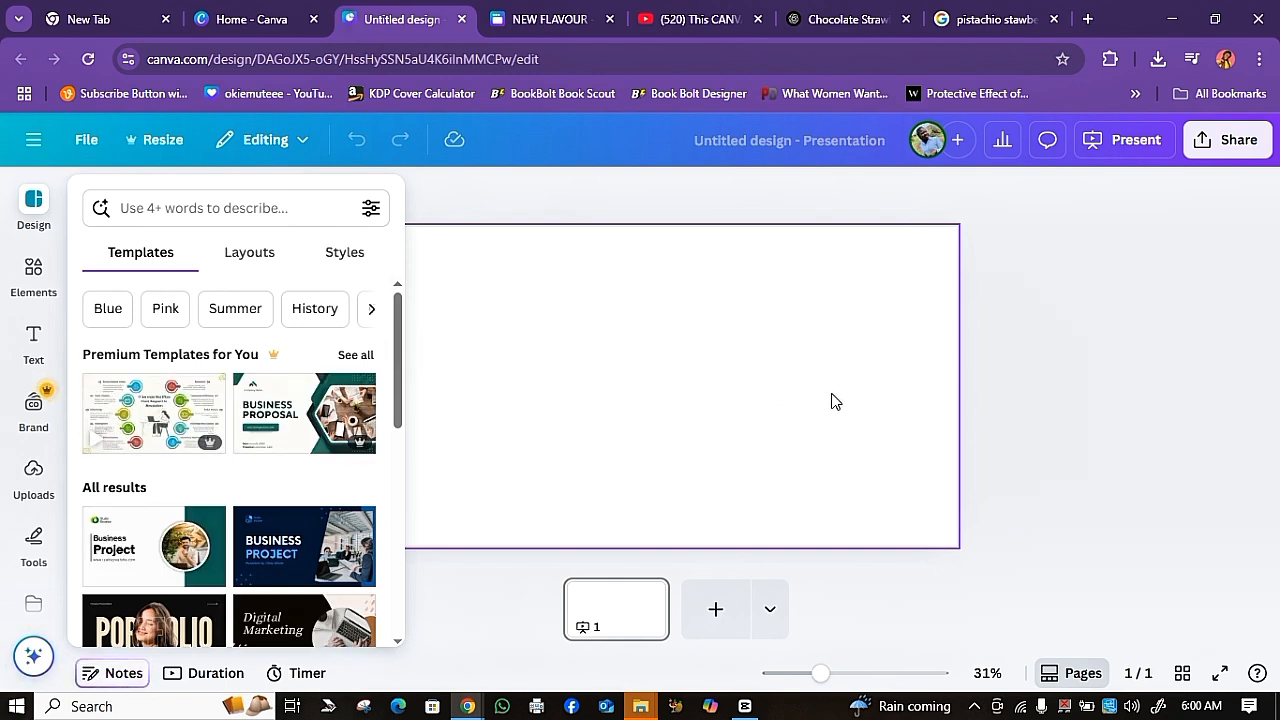
{"action": "left_click", "coordinate": [1018, 402]}
{"action": "left_click", "coordinate": [399, 304]}
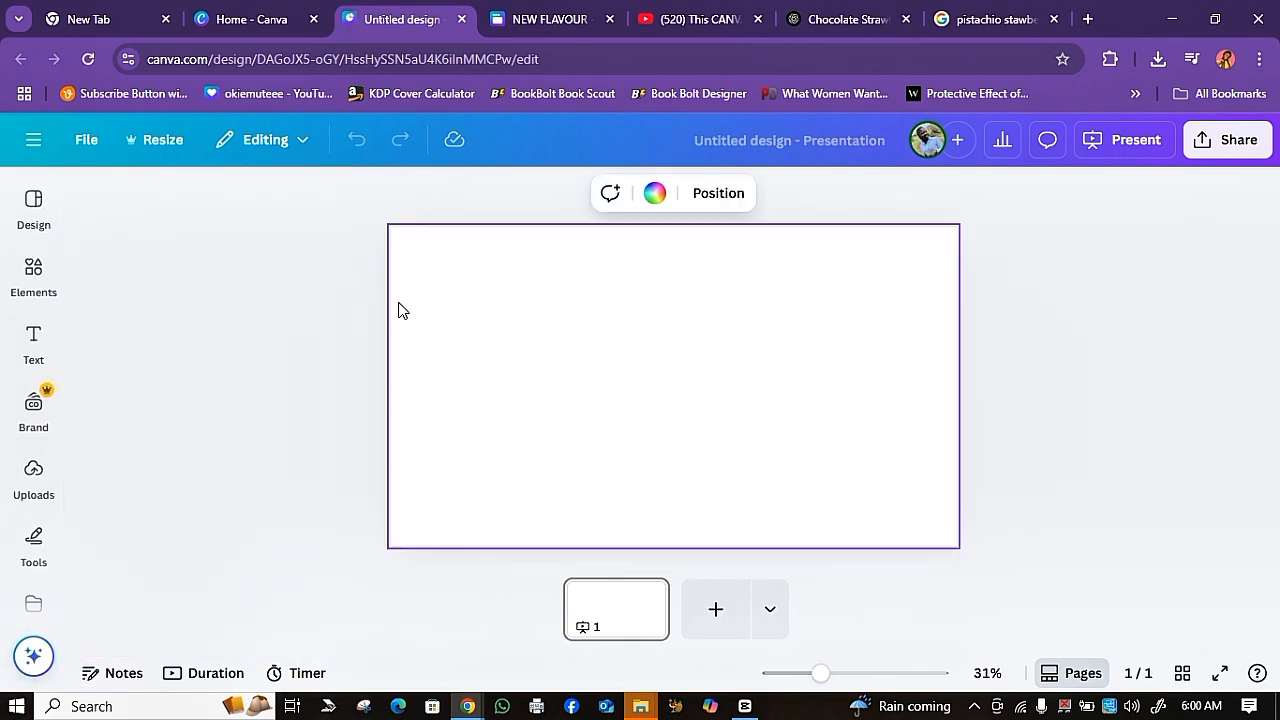
{"action": "left_click", "coordinate": [653, 198]}
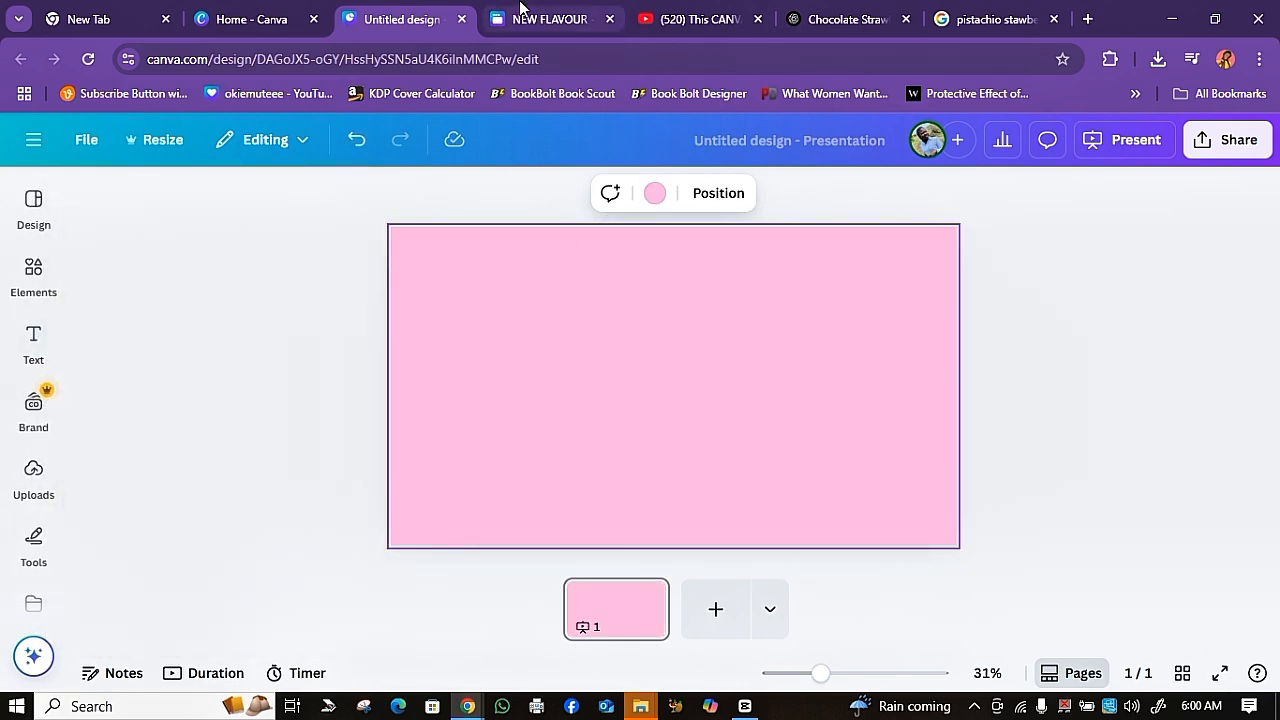
Step: In the NEW FLAVOUR design, copy the hex code #FFBCC6 of the strawberry page's background colour
{"action": "left_click", "coordinate": [519, 10]}
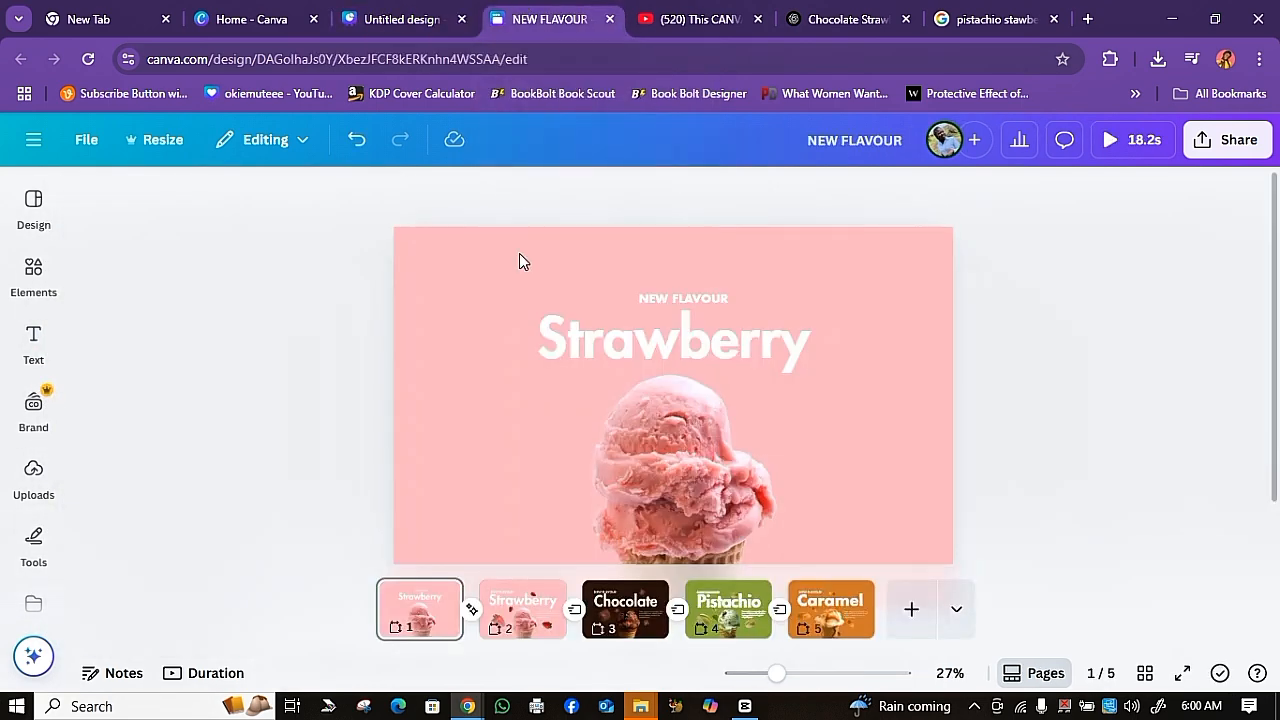
{"action": "left_click", "coordinate": [539, 194]}
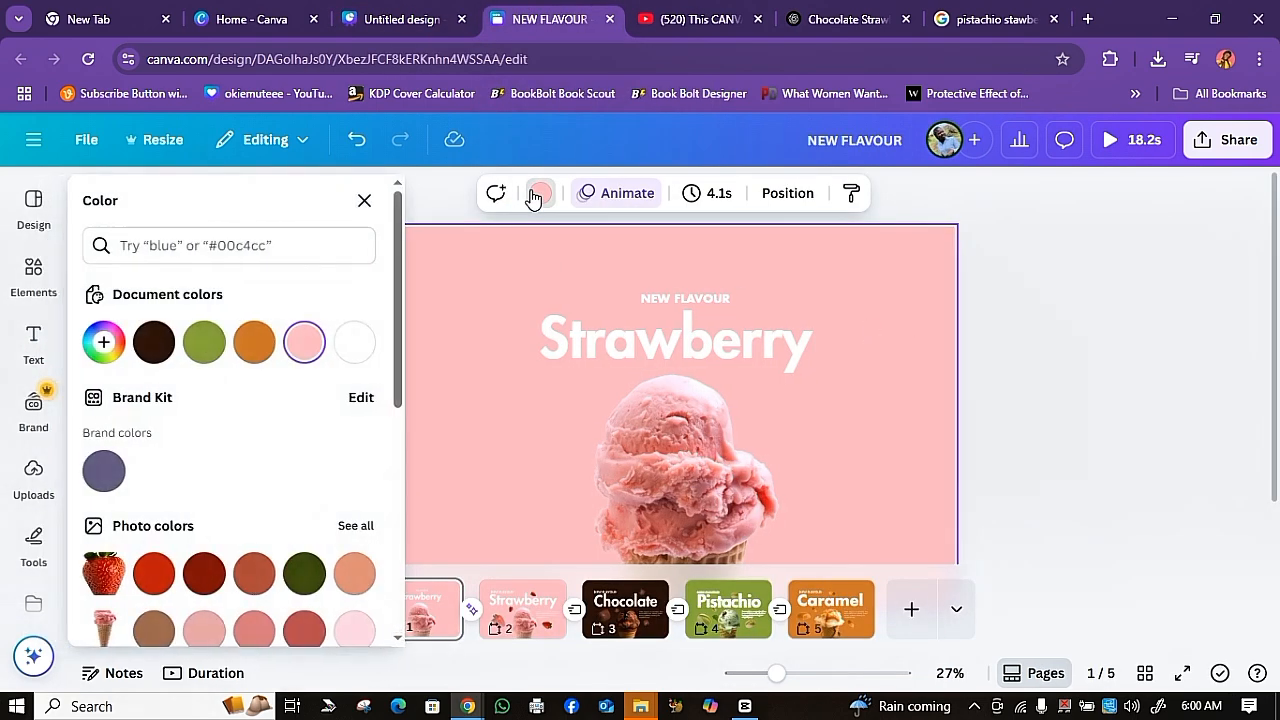
{"action": "left_click", "coordinate": [301, 358]}
{"action": "key", "text": "ctrl+c"}
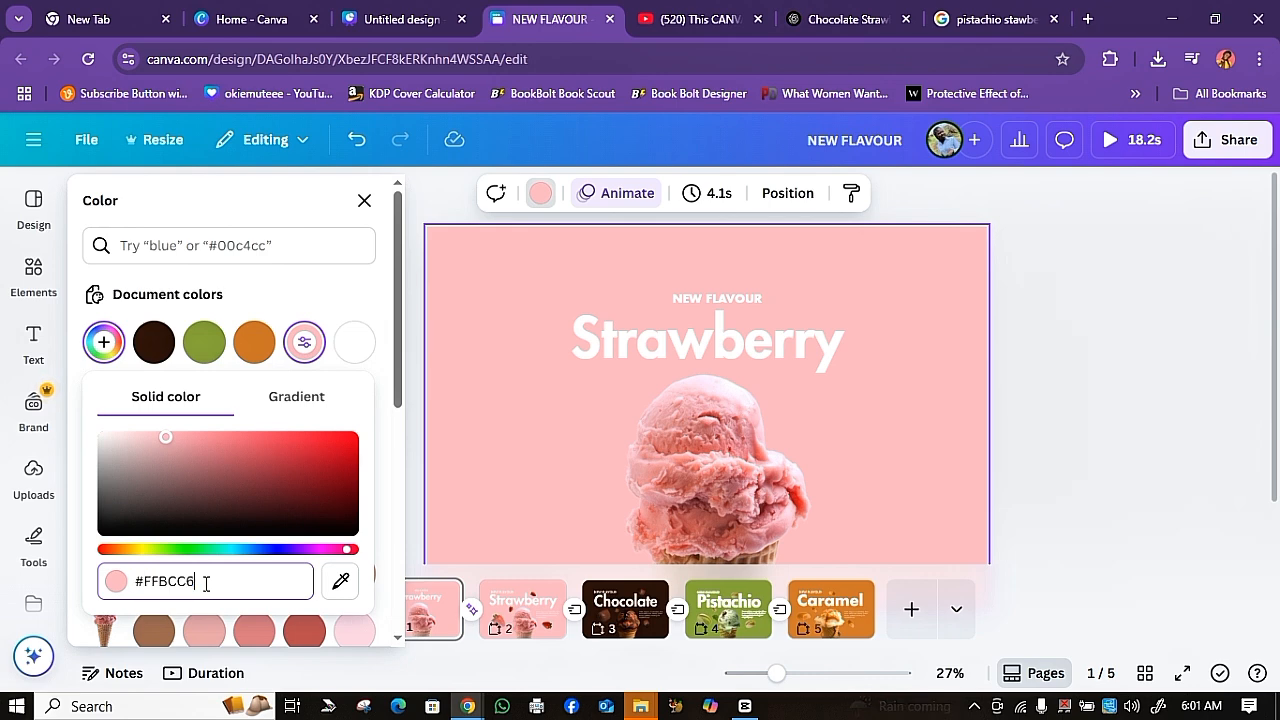
Step: Back in the untitled presentation, replace the page's background colour with the copied hex code
{"action": "left_click", "coordinate": [400, 19]}
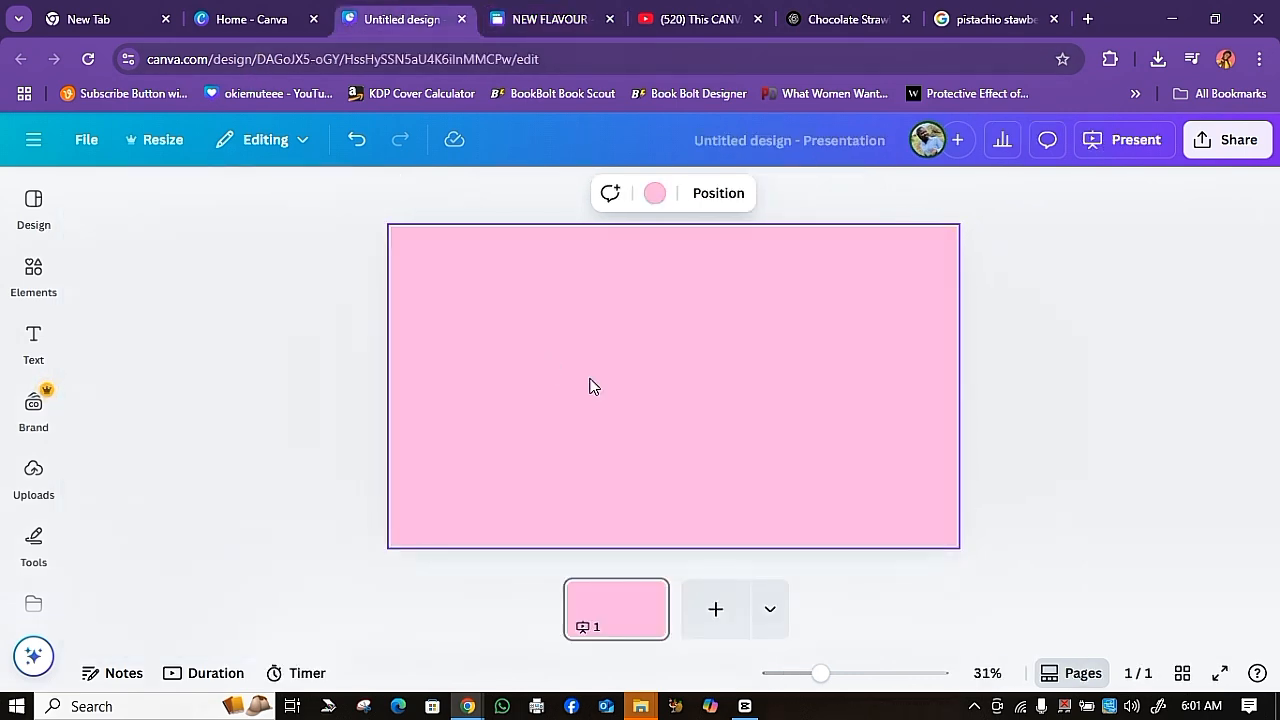
{"action": "left_click", "coordinate": [655, 194]}
{"action": "left_click", "coordinate": [153, 342]}
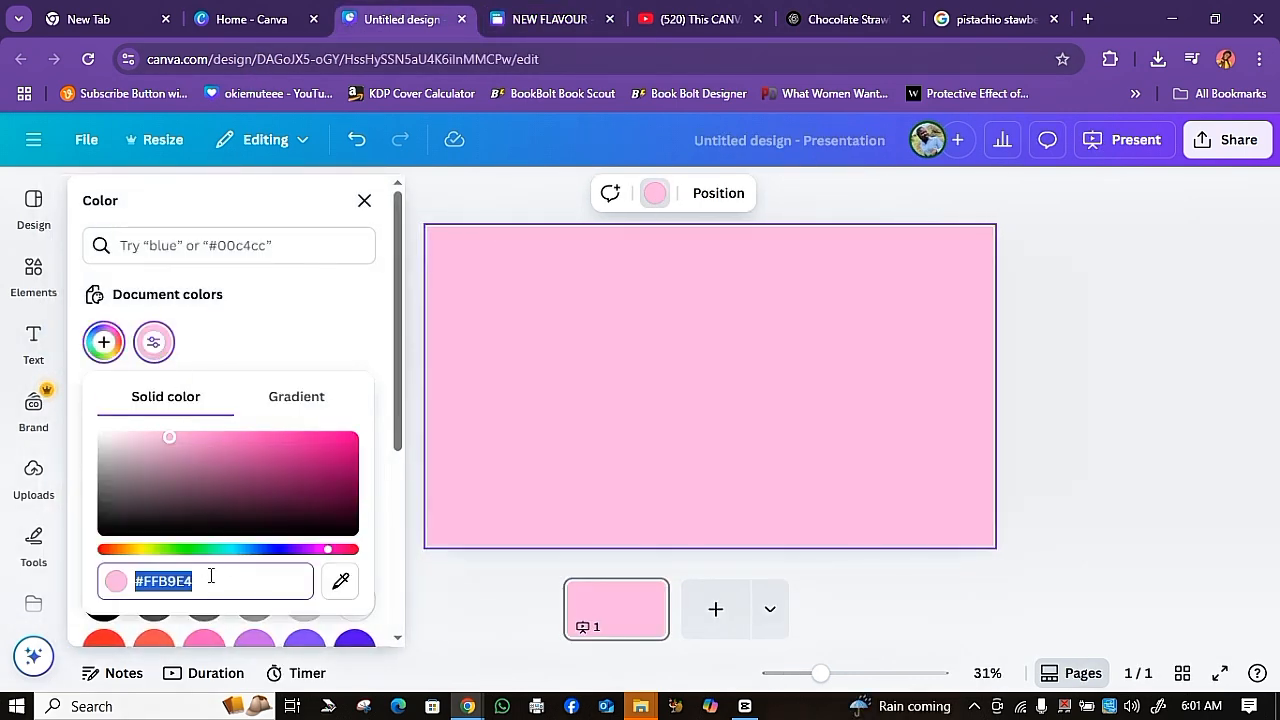
{"action": "key", "text": "ctrl+v"}
{"action": "left_click", "coordinate": [358, 337]}
{"action": "left_click", "coordinate": [1040, 340]}
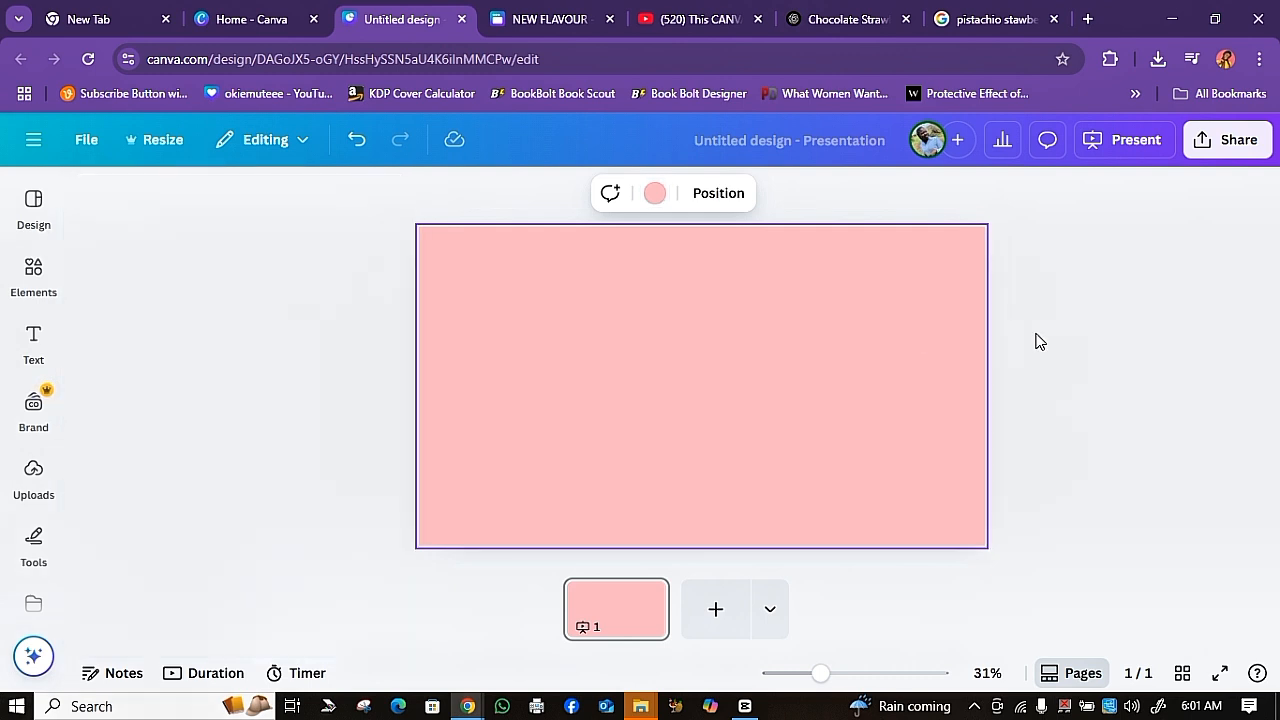
Step: Add a text box reading "Strawberry" in the middle of the page
{"action": "left_click", "coordinate": [33, 340]}
{"action": "left_click", "coordinate": [186, 386]}
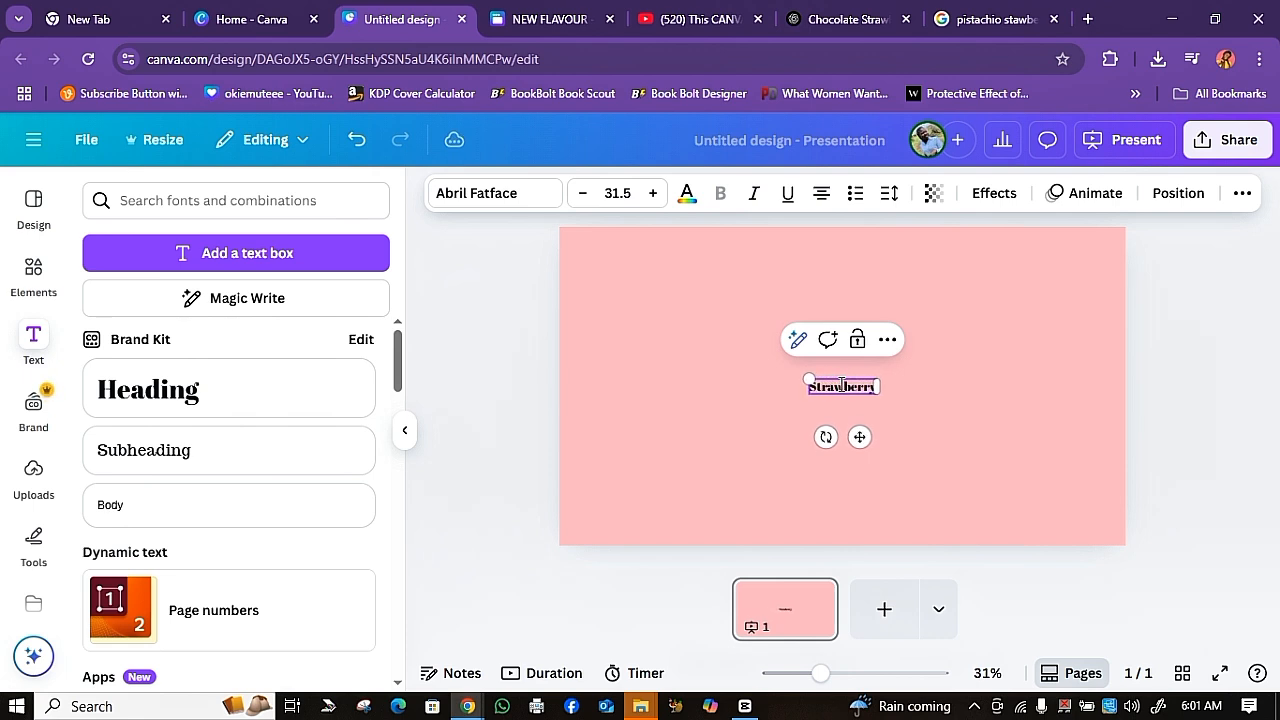
{"action": "left_click", "coordinate": [989, 411]}
Step: Set the Strawberry text's font to Futura ExtraBold
{"action": "left_click", "coordinate": [866, 390]}
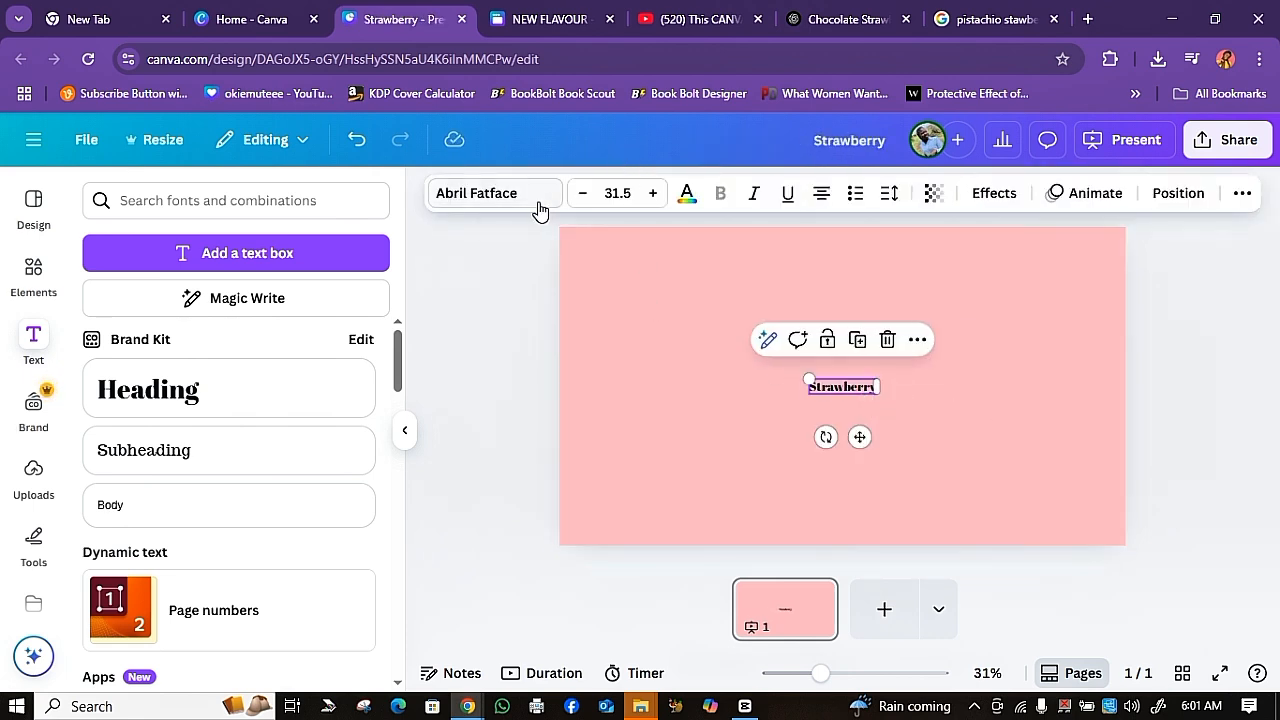
{"action": "left_click", "coordinate": [494, 193]}
{"action": "left_click", "coordinate": [217, 285]}
{"action": "type", "text": "futura"}
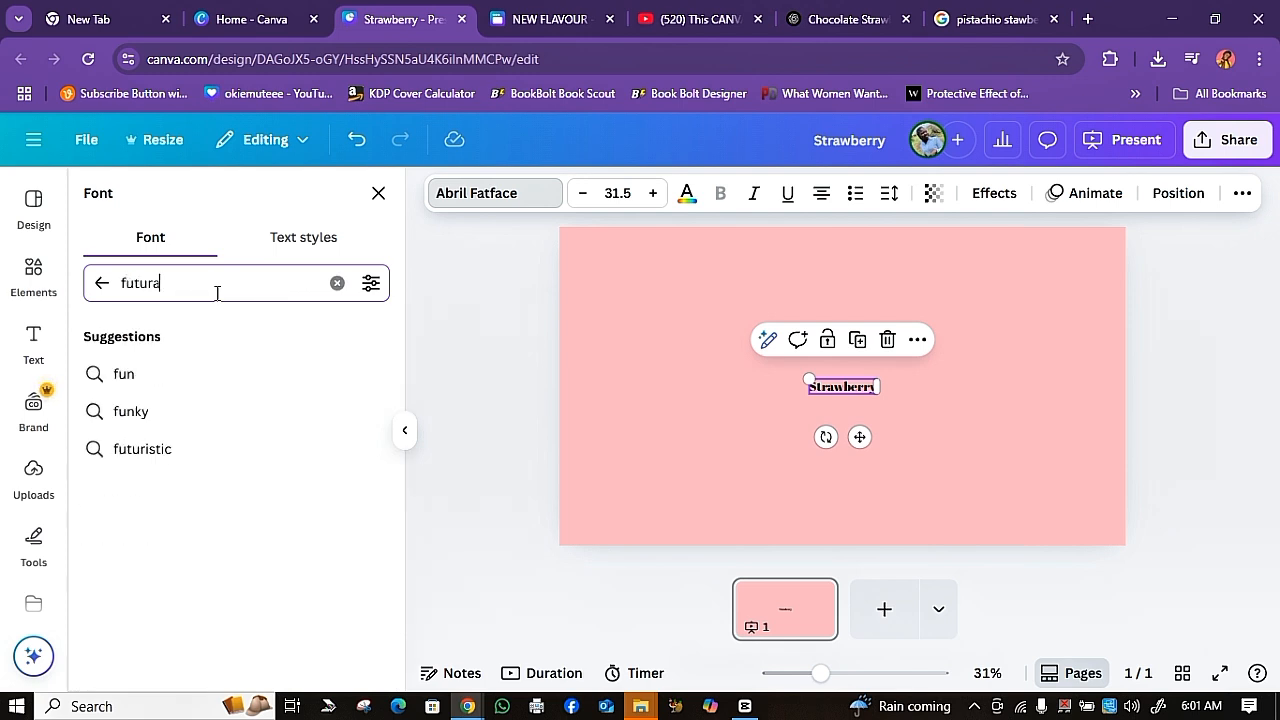
{"action": "key", "text": "Return"}
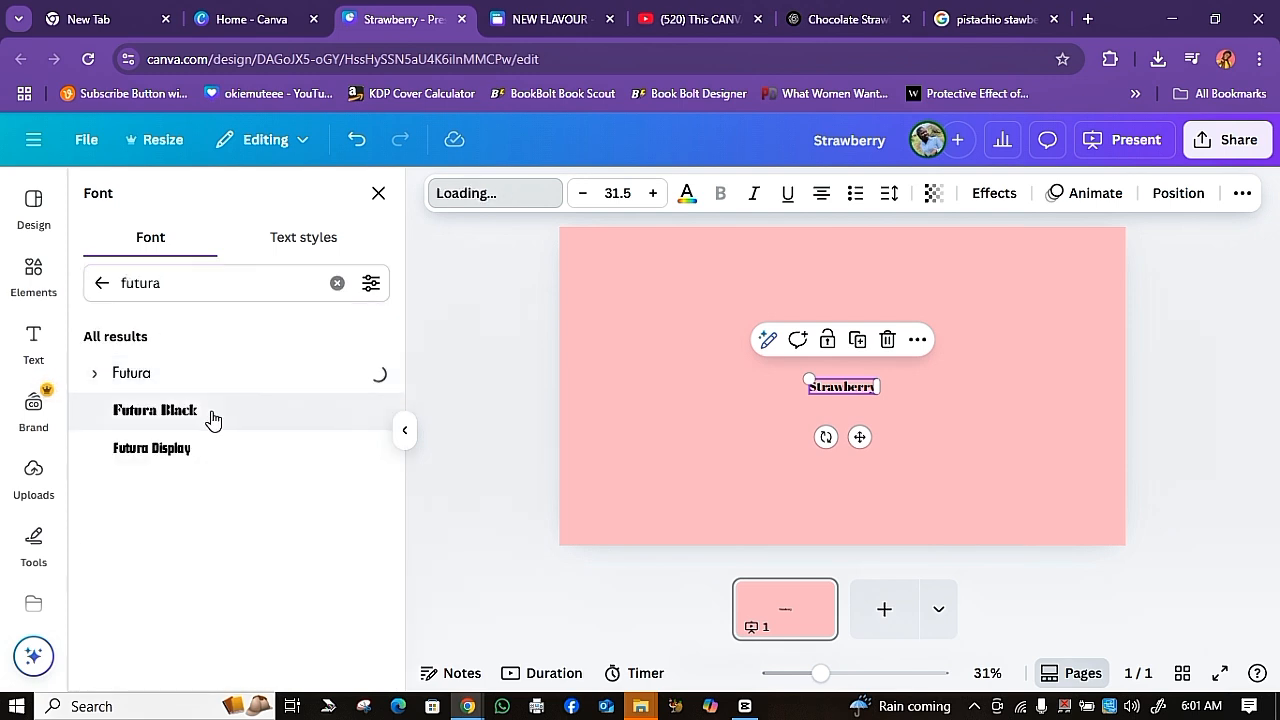
{"action": "left_click", "coordinate": [94, 375]}
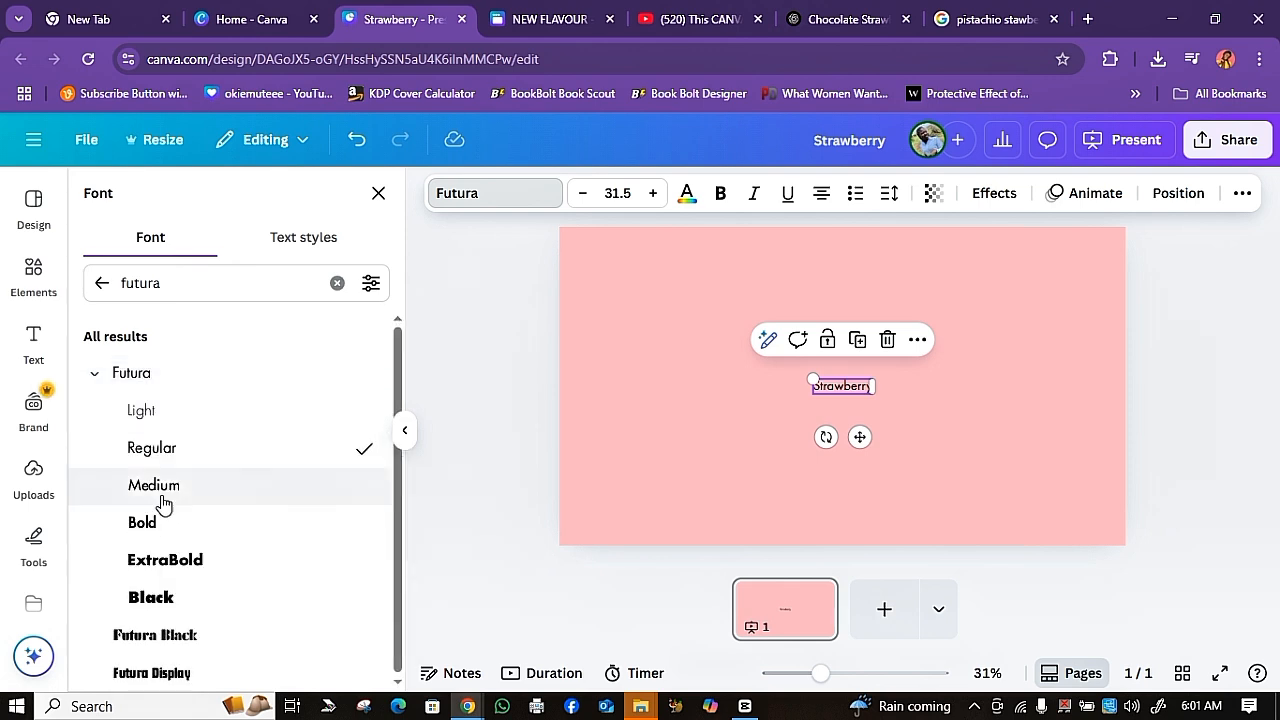
{"action": "left_click", "coordinate": [168, 561]}
Step: Enlarge the Strawberry text to about size 169 as a centred heading and colour it white
{"action": "left_click_drag", "start_coordinate": [803, 378], "coordinate": [560, 331]}
{"action": "left_click_drag", "start_coordinate": [735, 382], "coordinate": [851, 380]}
{"action": "left_click", "coordinate": [686, 195]}
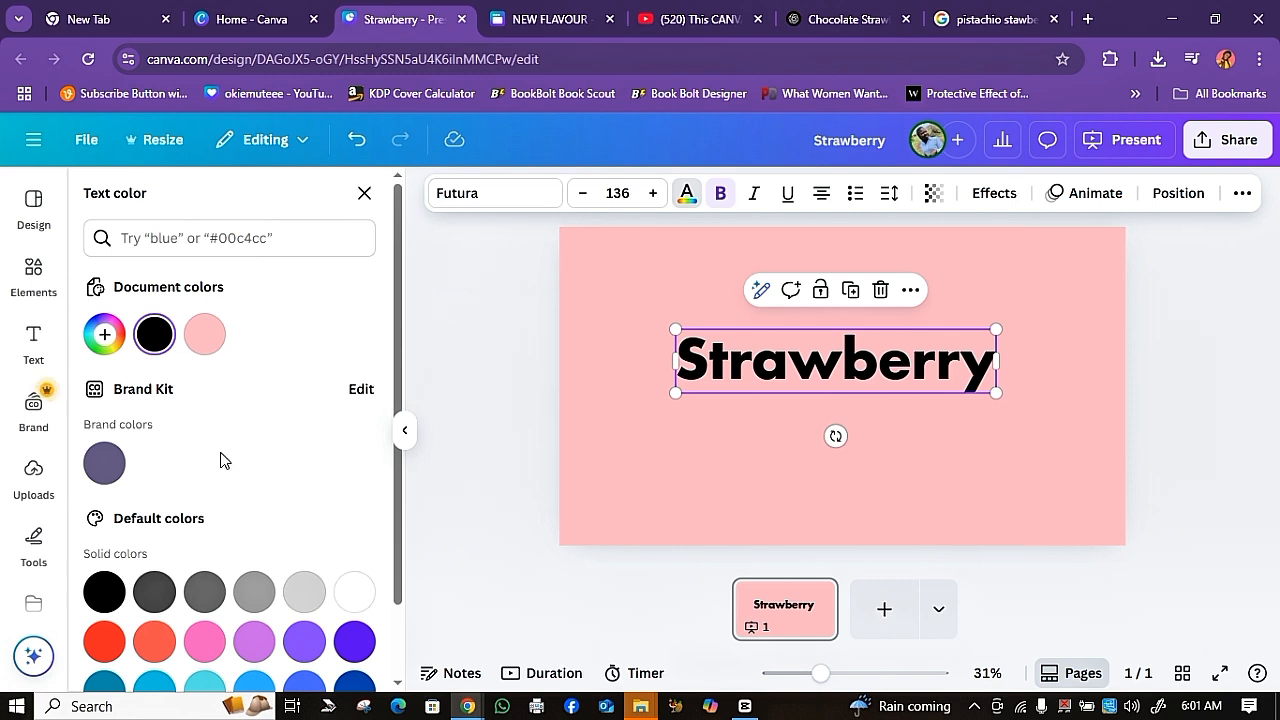
{"action": "scroll", "coordinate": [222, 460], "scroll_direction": "down", "scroll_amount": 1}
{"action": "left_click", "coordinate": [352, 505]}
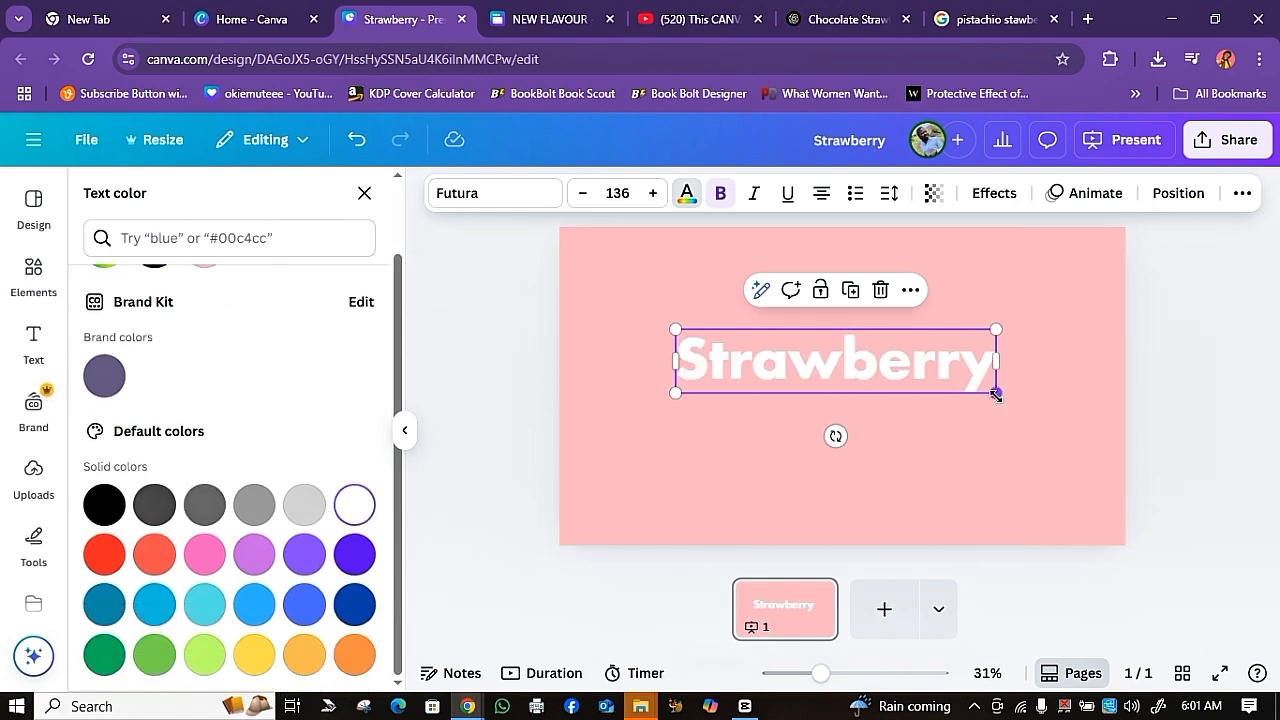
{"action": "left_click_drag", "start_coordinate": [997, 394], "coordinate": [1071, 414]}
Step: Duplicate the heading above itself as a smaller text of about size 52.5 reading "NEW FLAVOUR"
{"action": "left_click_drag", "start_coordinate": [954, 383], "coordinate": [896, 287]}
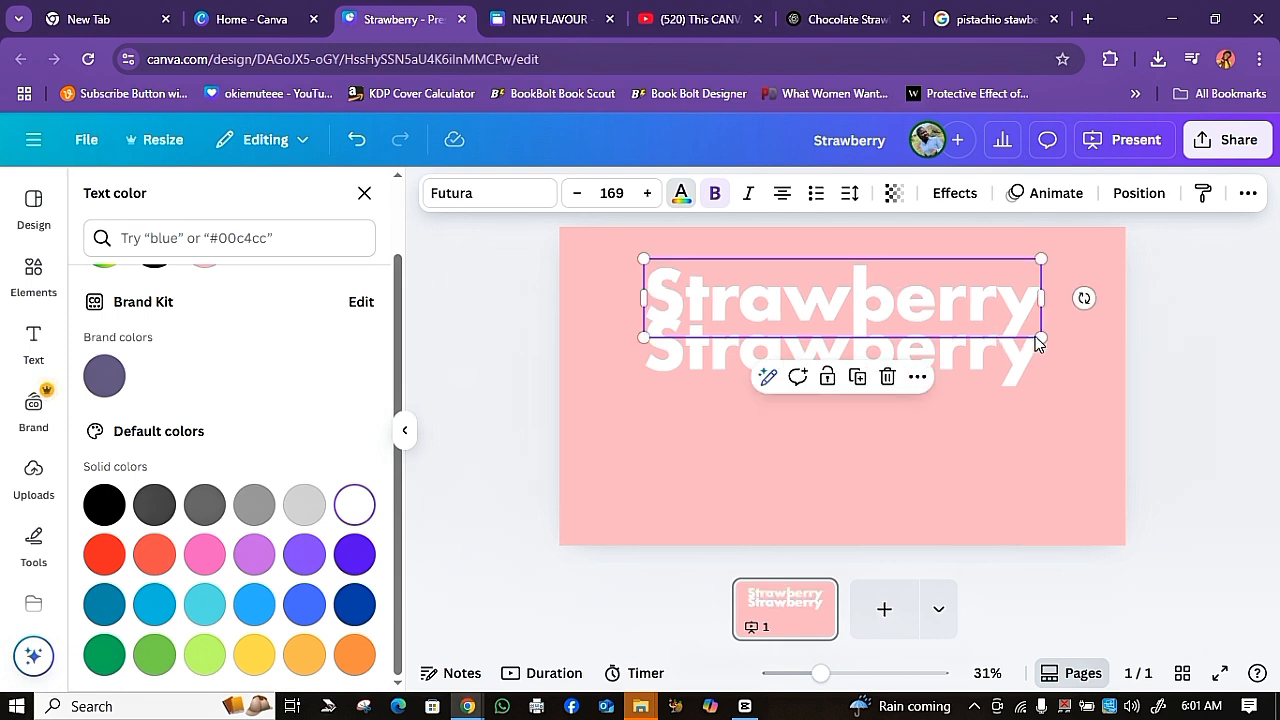
{"action": "left_click_drag", "start_coordinate": [1040, 337], "coordinate": [770, 285]}
{"action": "double_click", "coordinate": [724, 272]}
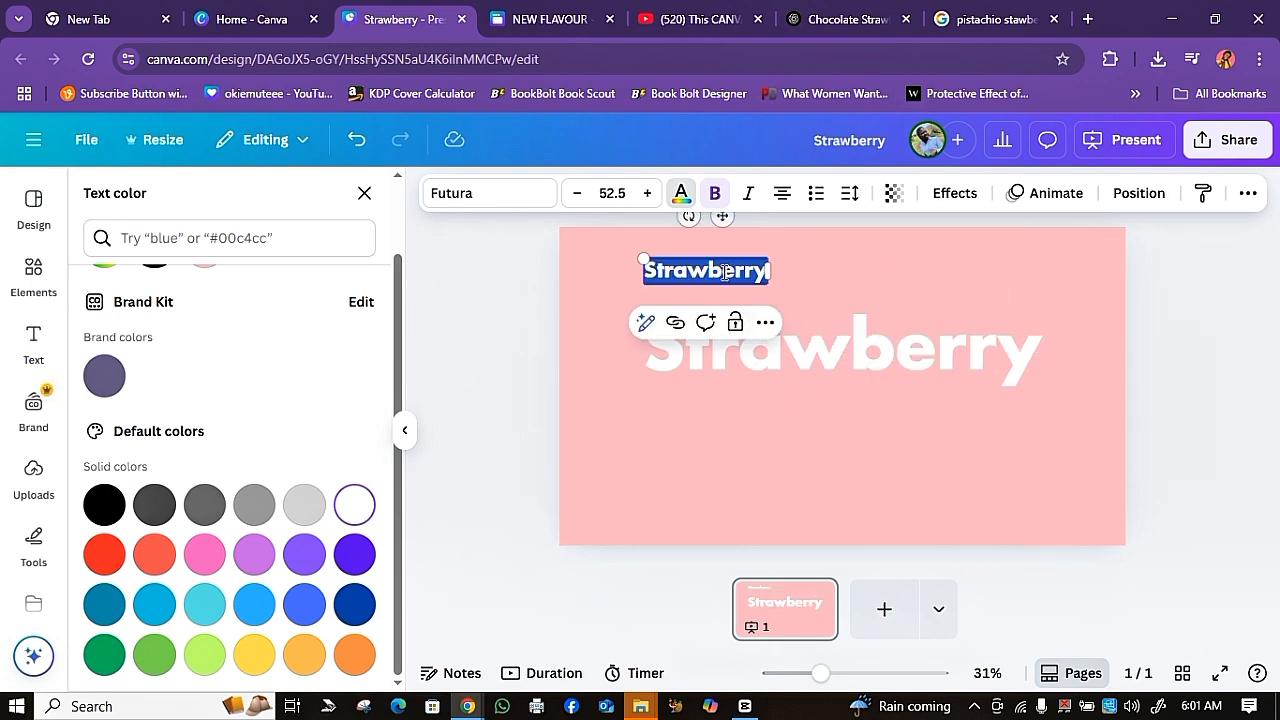
{"action": "type", "text": "nfev"}
{"action": "key", "text": "BackSpace"}
{"action": "key", "text": "BackSpace"}
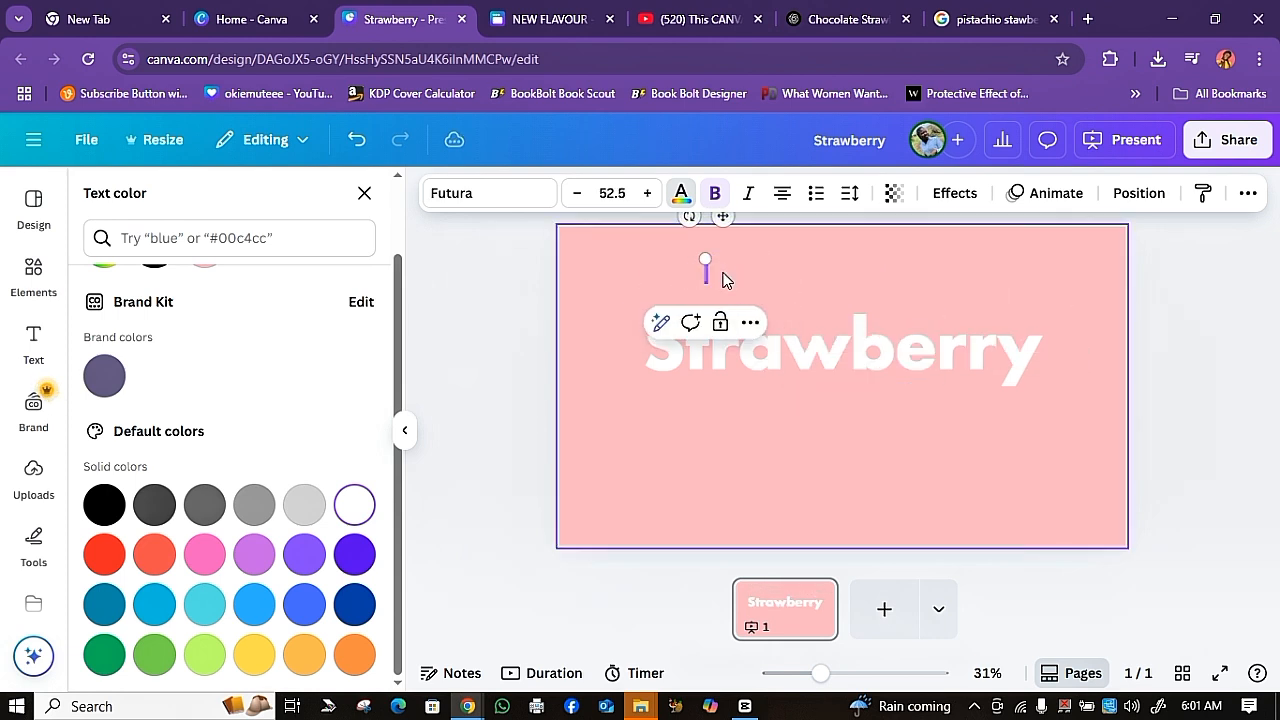
{"action": "type", "text": "NEW FLAVOUR"}
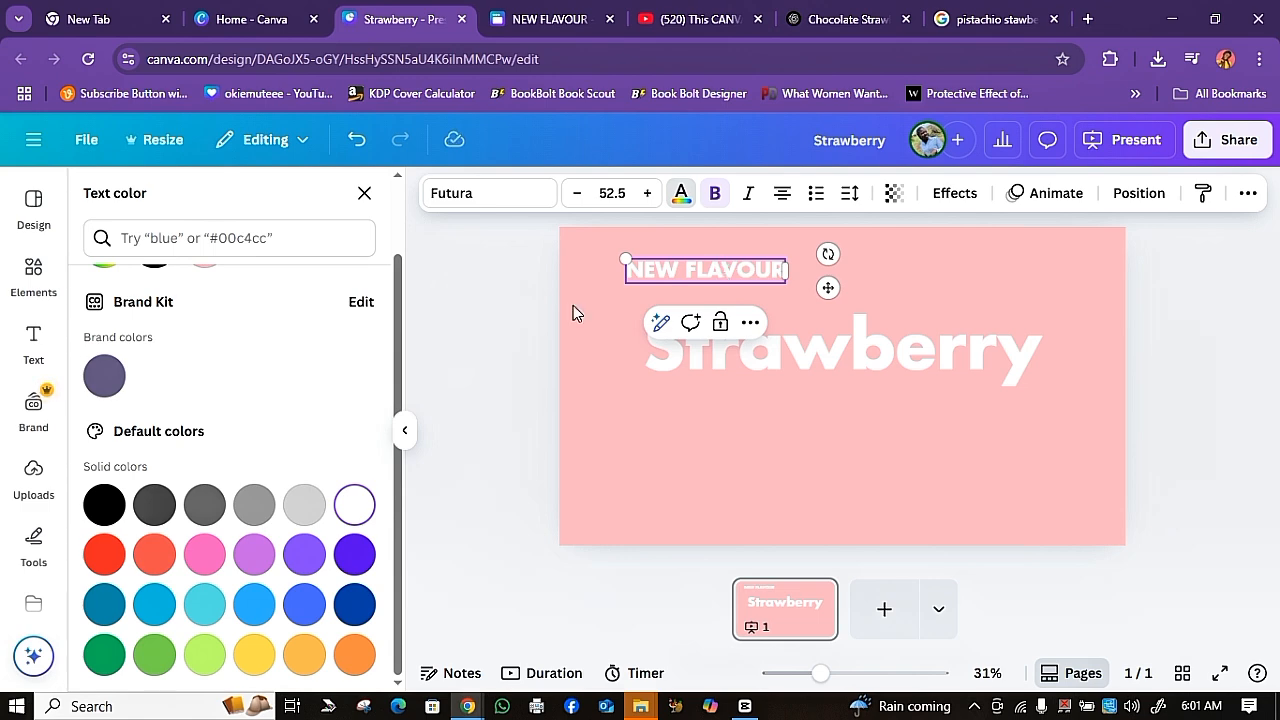
{"action": "left_click", "coordinate": [573, 313]}
Step: Move the NEW FLAVOUR text close above the heading, and enlarge and re-centre the Strawberry heading
{"action": "left_click", "coordinate": [689, 271]}
{"action": "left_click_drag", "start_coordinate": [699, 274], "coordinate": [727, 301]}
{"action": "left_click", "coordinate": [839, 362]}
{"action": "left_click_drag", "start_coordinate": [647, 387], "coordinate": [598, 395]}
{"action": "left_click_drag", "start_coordinate": [851, 351], "coordinate": [877, 354]}
Step: Place the NEW FLAVOUR text, at about size 45.1, directly above the Strawberry heading, aligned with the heading's left edge
{"action": "left_click", "coordinate": [720, 293]}
{"action": "left_click_drag", "start_coordinate": [720, 293], "coordinate": [650, 293]}
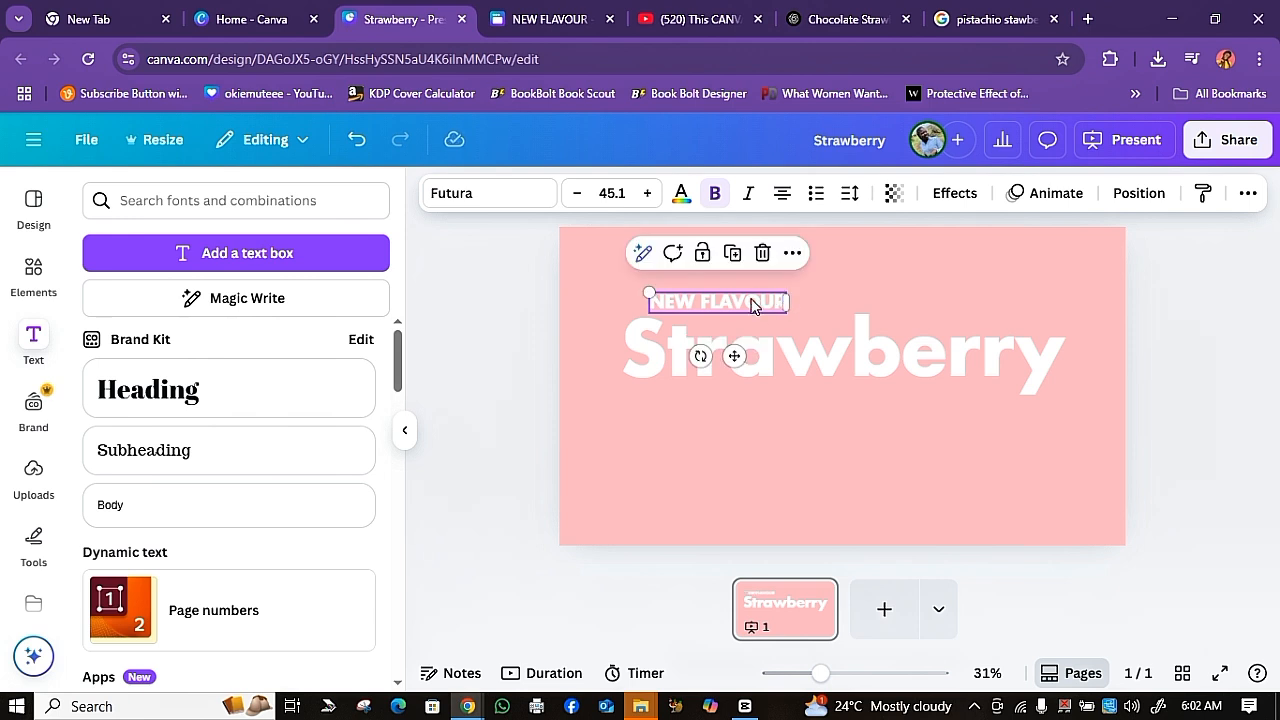
{"action": "left_click_drag", "start_coordinate": [754, 304], "coordinate": [719, 305]}
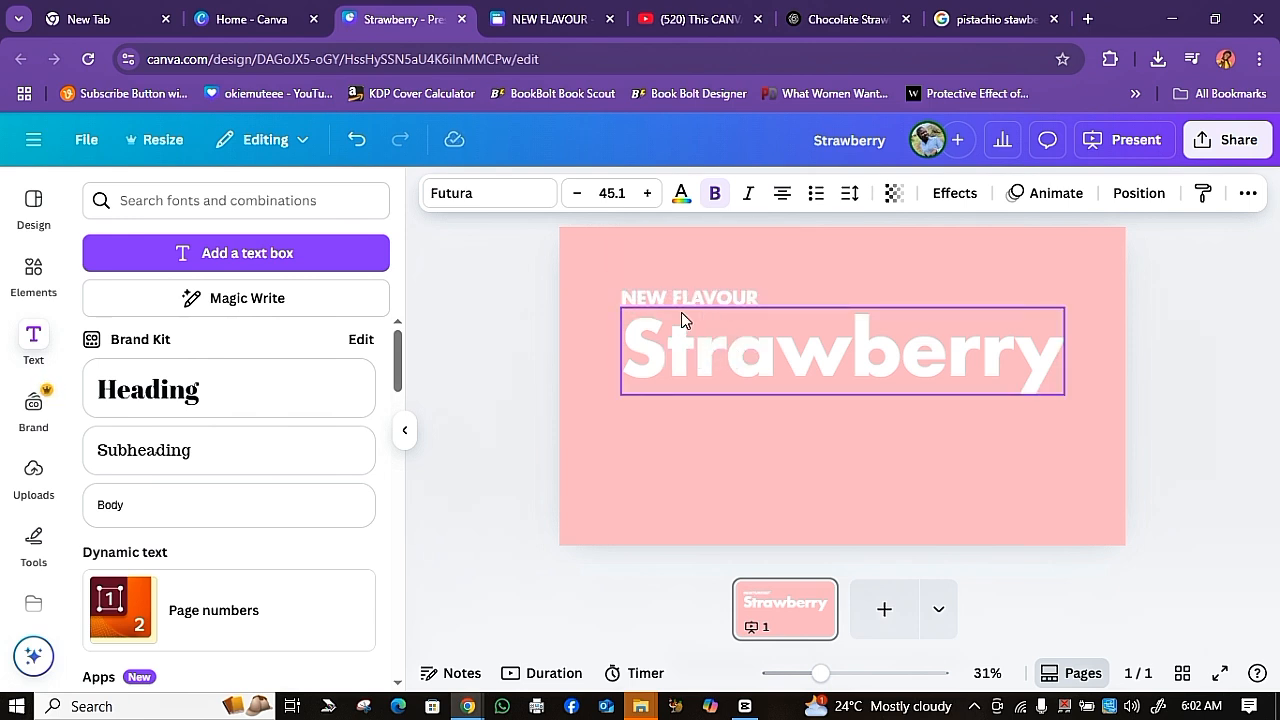
{"action": "left_click", "coordinate": [540, 335]}
{"action": "left_click", "coordinate": [695, 304]}
{"action": "left_click_drag", "start_coordinate": [700, 306], "coordinate": [698, 317]}
{"action": "key", "text": "Escape"}
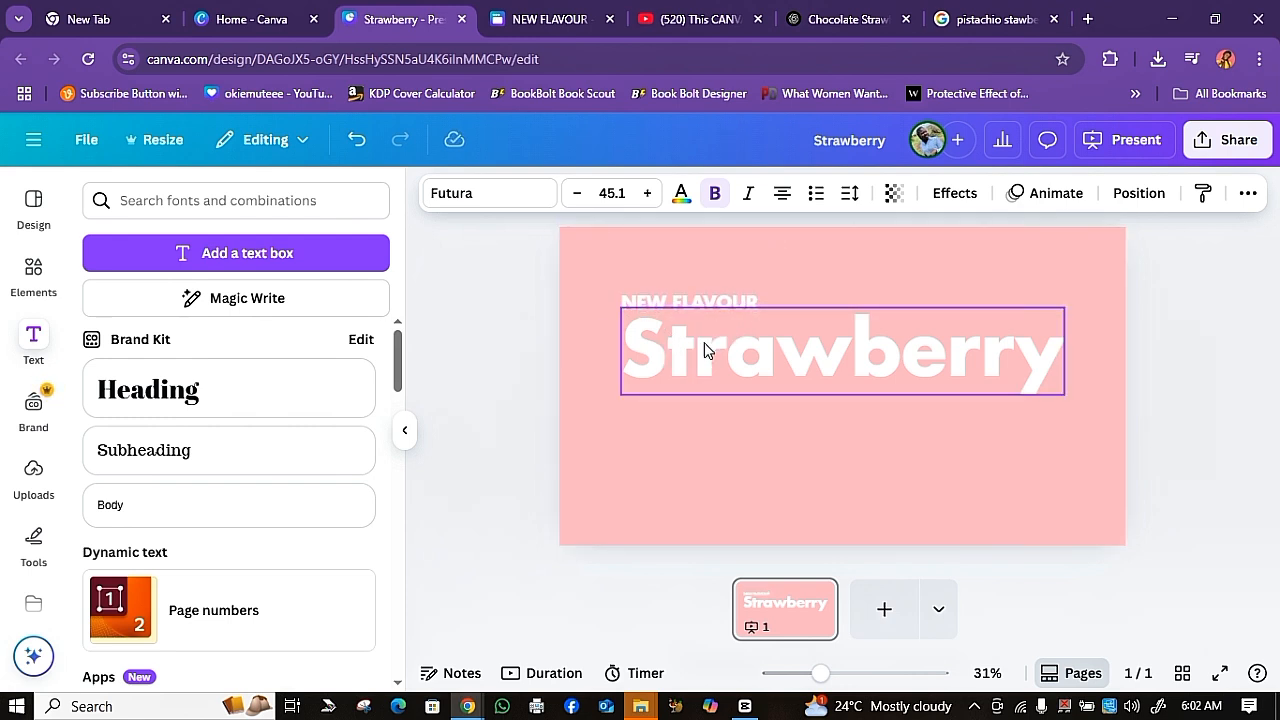
{"action": "left_click", "coordinate": [1205, 417]}
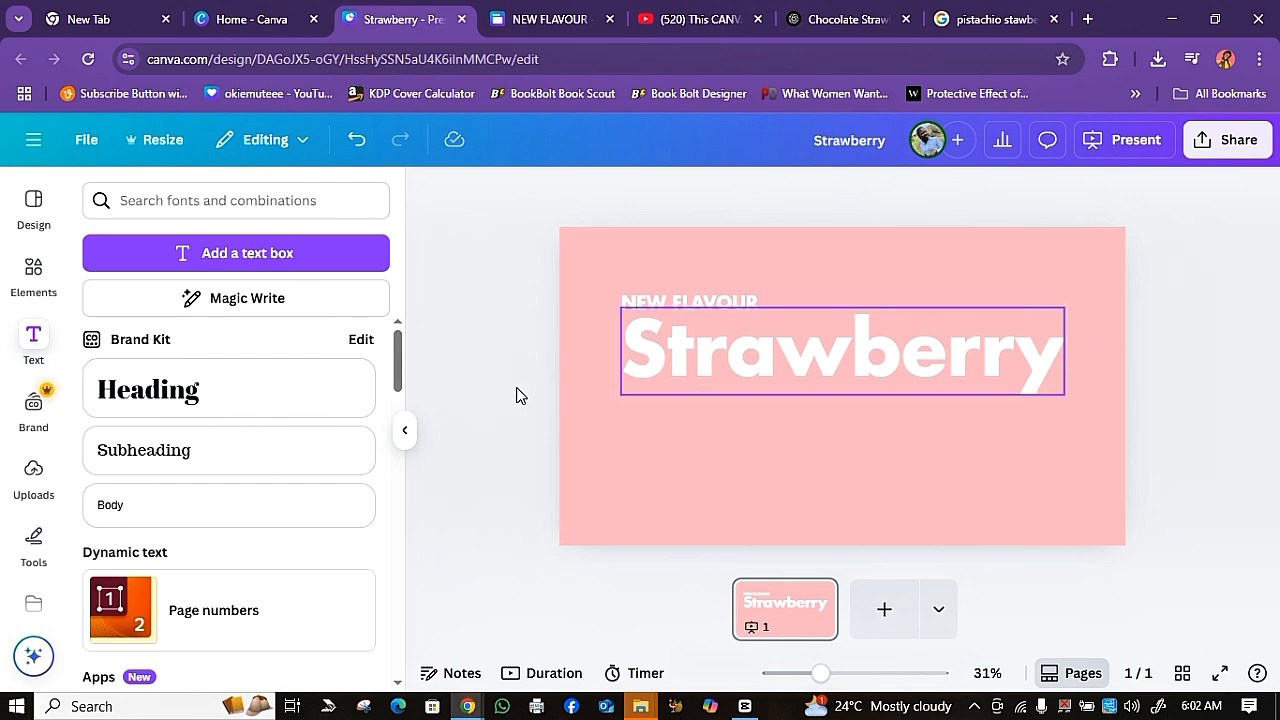
Step: Add the recently used pink ice cream cone photo, enlarged at the page's lower centre with its cone running off the bottom edge
{"action": "left_click", "coordinate": [30, 271]}
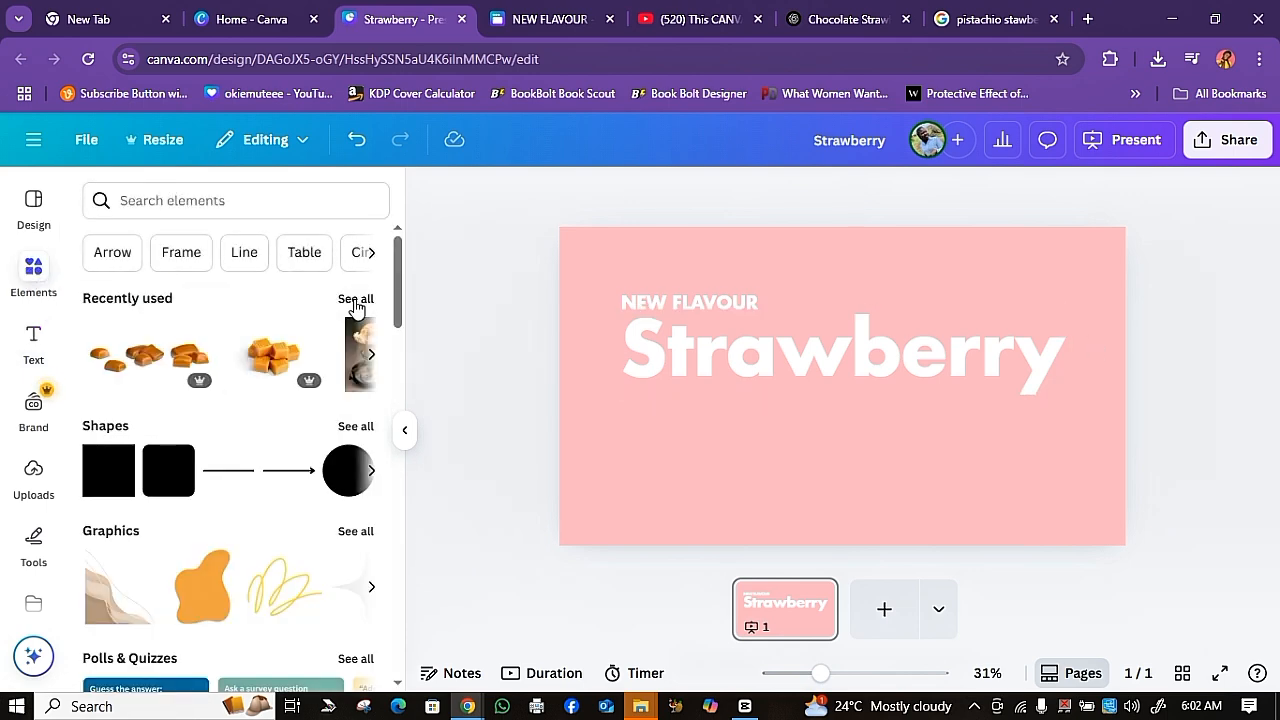
{"action": "left_click", "coordinate": [355, 299]}
{"action": "scroll", "coordinate": [226, 508], "scroll_direction": "down", "scroll_amount": 5}
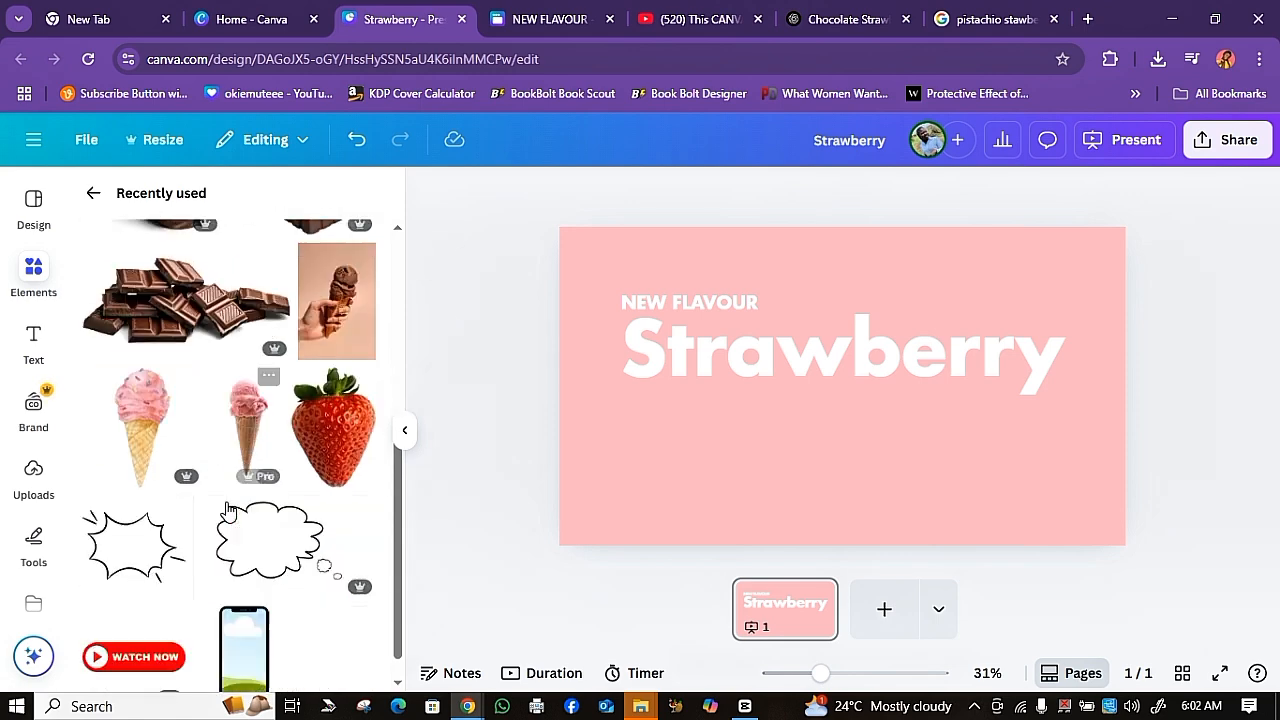
{"action": "scroll", "coordinate": [226, 510], "scroll_direction": "down", "scroll_amount": 1}
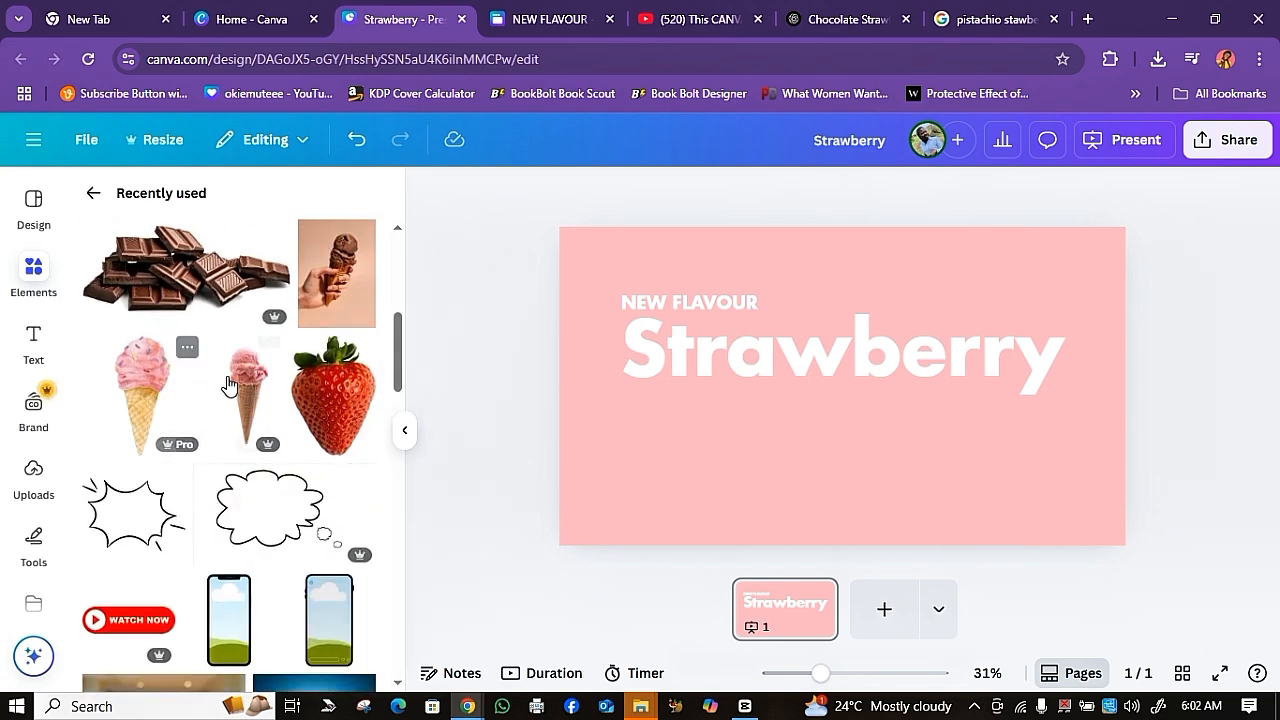
{"action": "left_click_drag", "start_coordinate": [851, 286], "coordinate": [830, 394]}
{"action": "left_click_drag", "start_coordinate": [900, 374], "coordinate": [968, 268]}
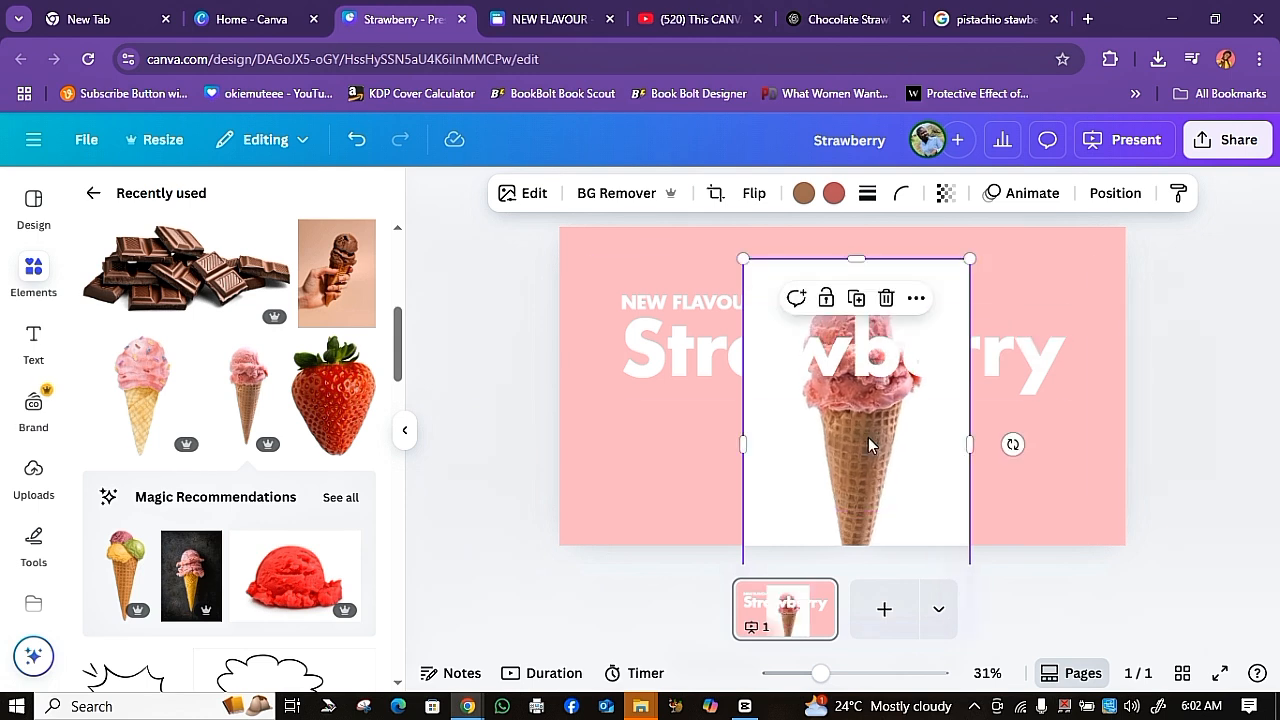
{"action": "left_click_drag", "start_coordinate": [845, 500], "coordinate": [813, 570]}
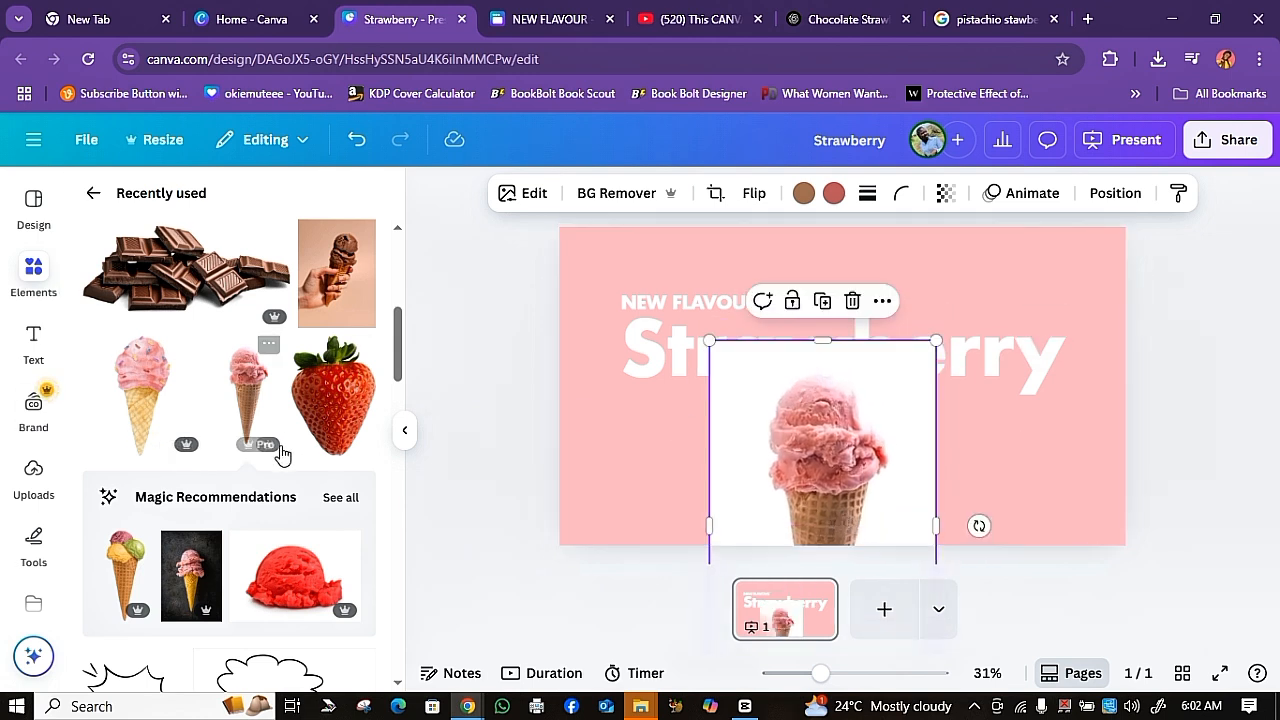
{"action": "left_click", "coordinate": [192, 574]}
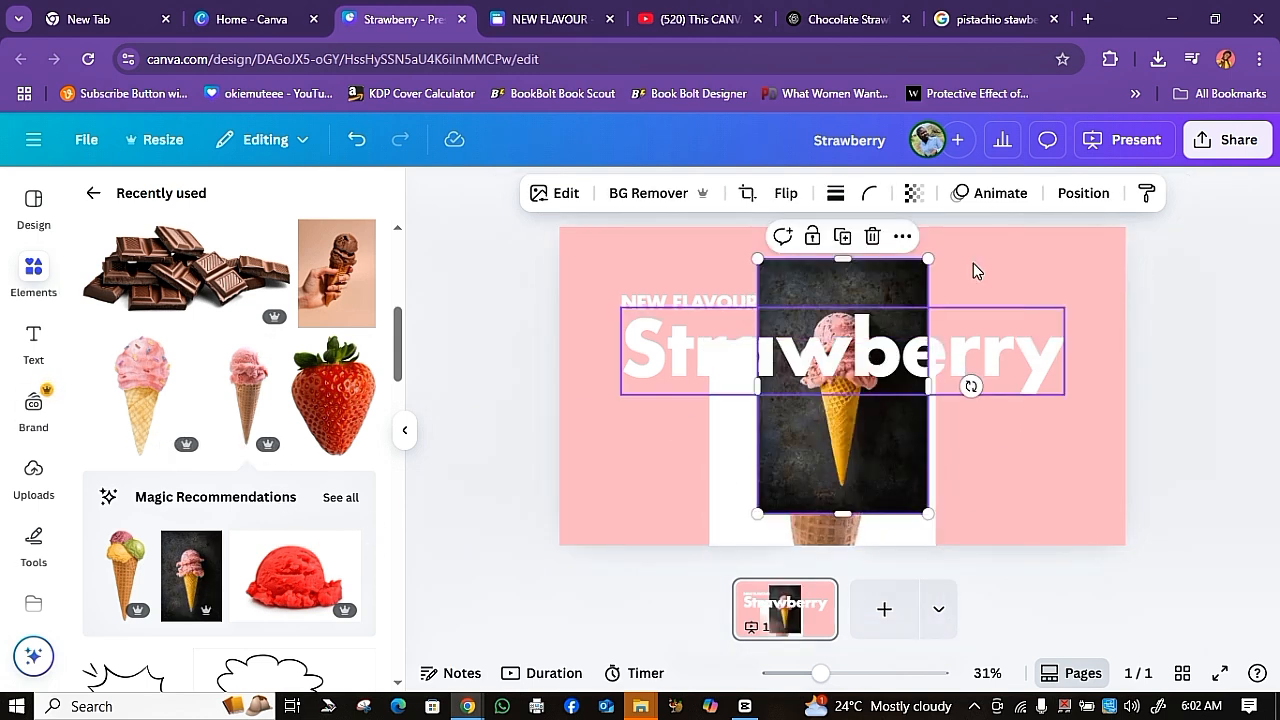
{"action": "left_click_drag", "start_coordinate": [872, 281], "coordinate": [850, 357]}
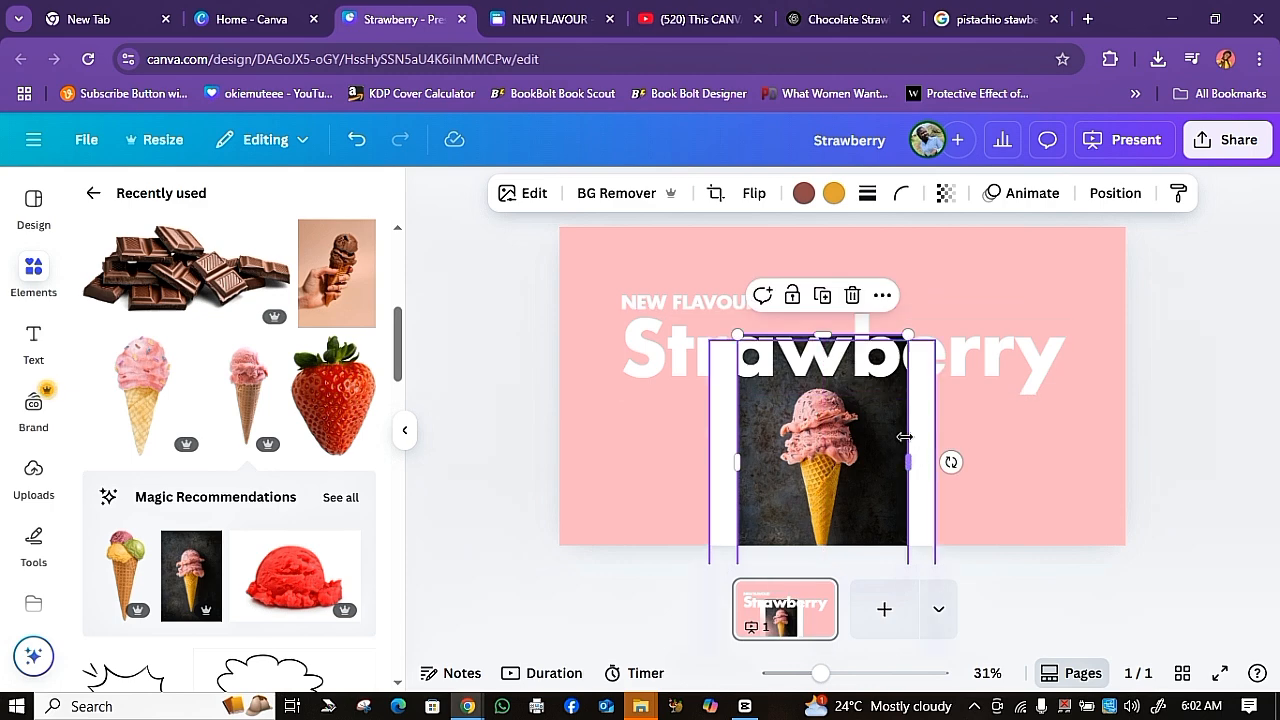
{"action": "left_click_drag", "start_coordinate": [843, 450], "coordinate": [792, 450]}
{"action": "left_click_drag", "start_coordinate": [866, 331], "coordinate": [1092, 198]}
{"action": "left_click_drag", "start_coordinate": [877, 290], "coordinate": [673, 455]}
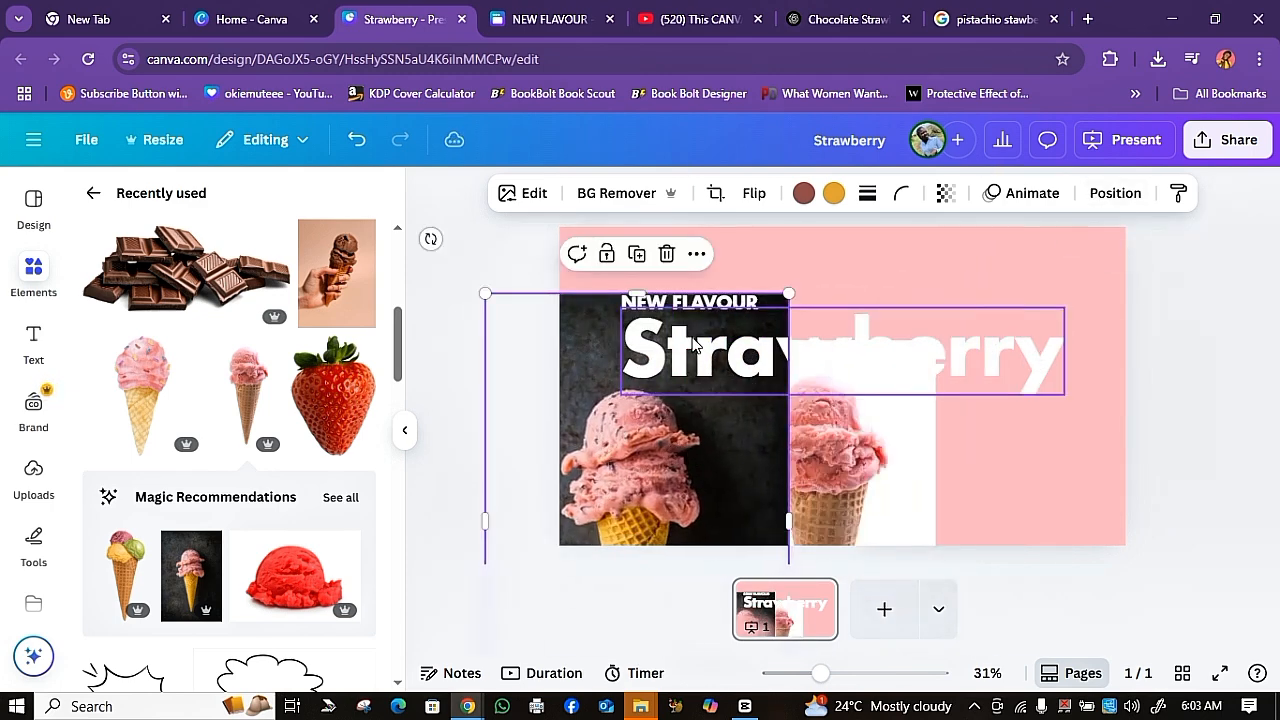
{"action": "left_click", "coordinate": [664, 252]}
Step: Remove the white background from the ice cream cone photo and move the cone slightly lower beneath the heading
{"action": "left_click", "coordinate": [764, 404]}
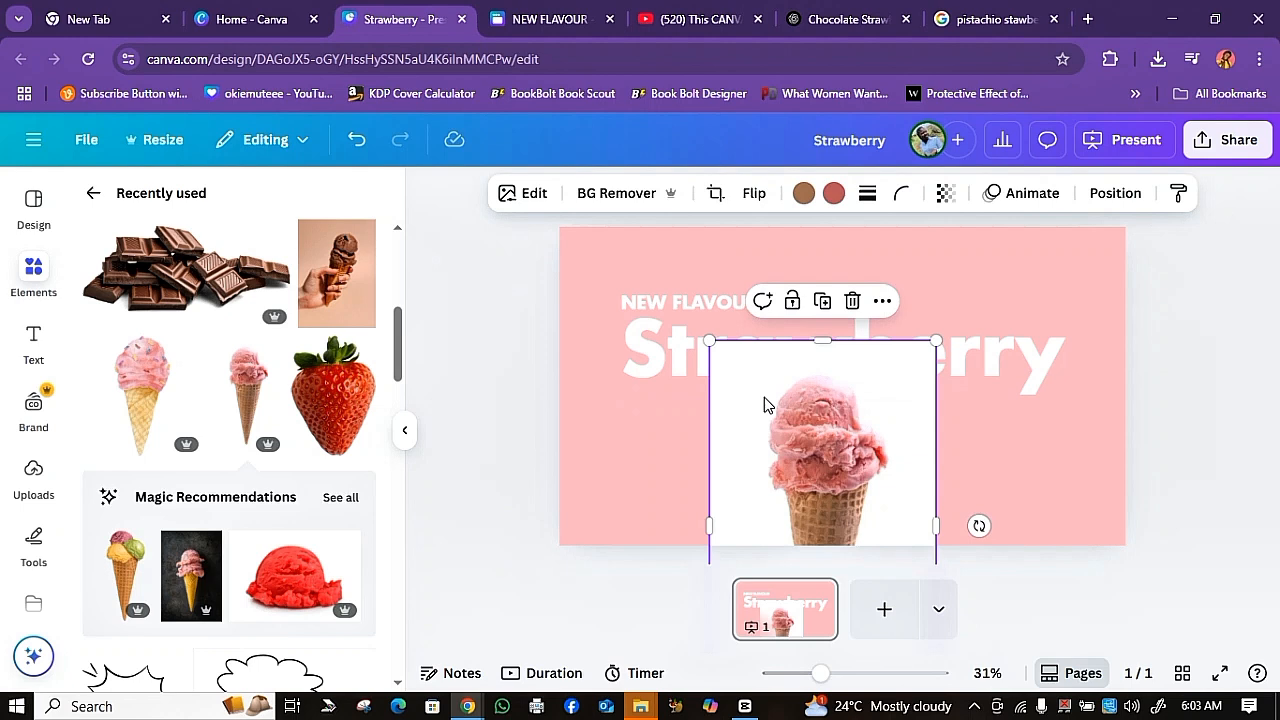
{"action": "left_click", "coordinate": [616, 193]}
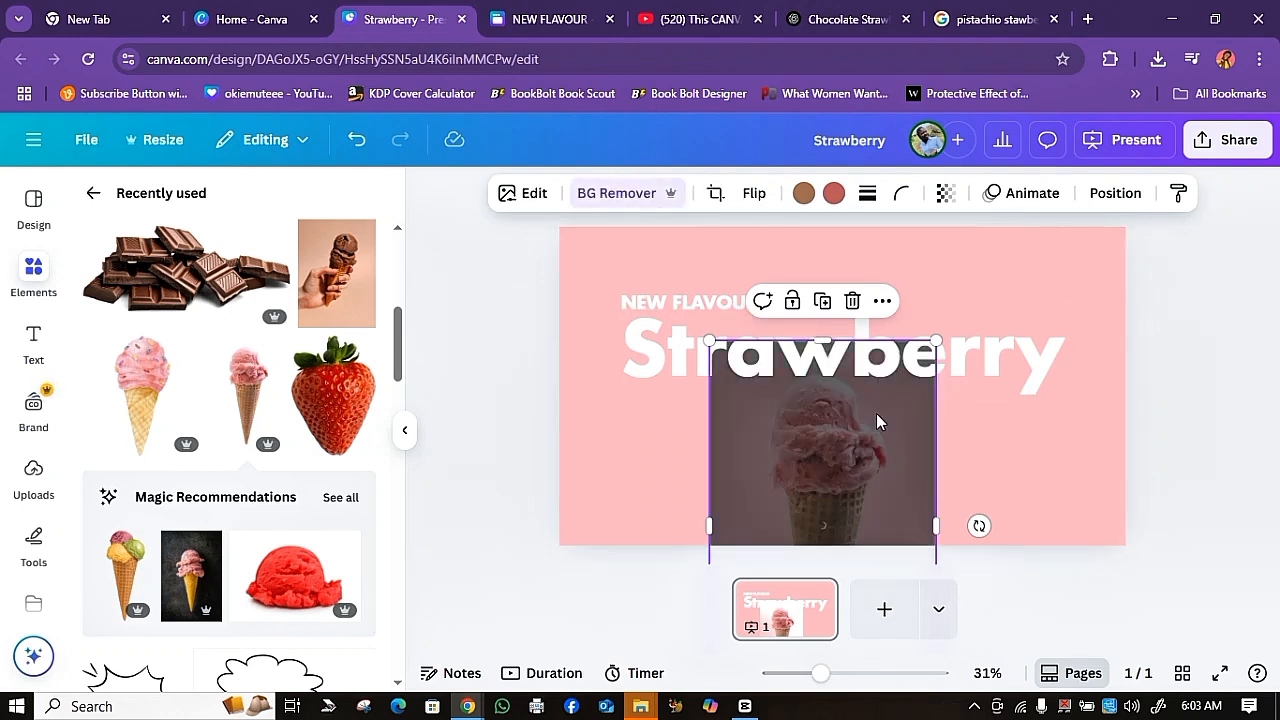
{"action": "left_click_drag", "start_coordinate": [877, 421], "coordinate": [843, 484]}
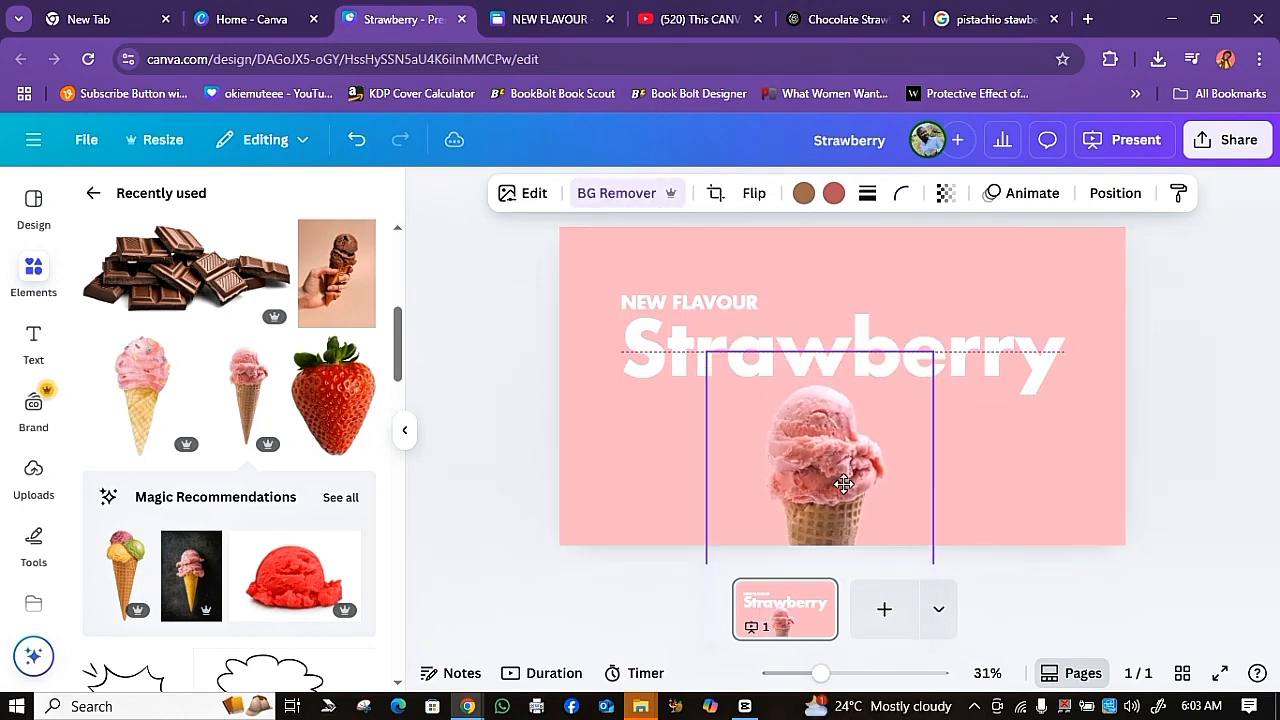
Step: Enlarge the ice cream cone photo slightly, position it under the heading, and crop both sides of its frame closer to the cone
{"action": "left_click_drag", "start_coordinate": [934, 351], "coordinate": [943, 337]}
{"action": "left_click_drag", "start_coordinate": [850, 443], "coordinate": [864, 442]}
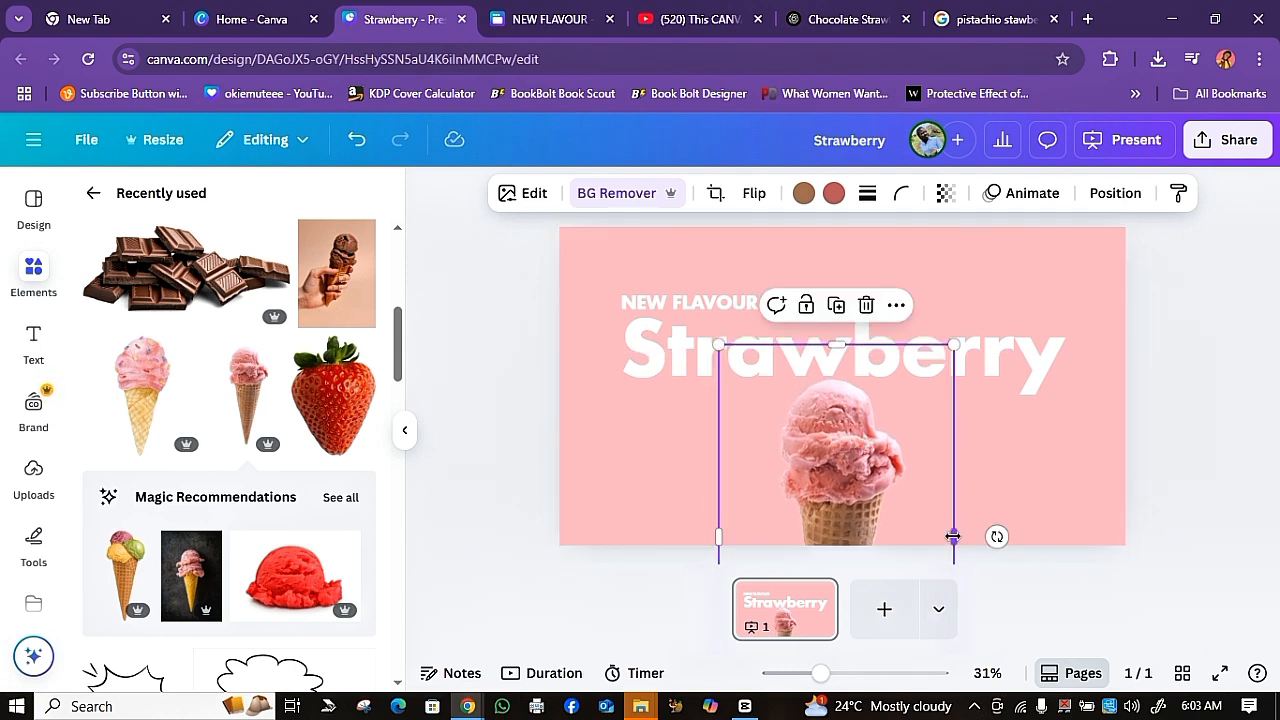
{"action": "left_click_drag", "start_coordinate": [953, 536], "coordinate": [914, 534]}
{"action": "left_click_drag", "start_coordinate": [719, 536], "coordinate": [757, 531]}
{"action": "left_click_drag", "start_coordinate": [855, 430], "coordinate": [854, 430]}
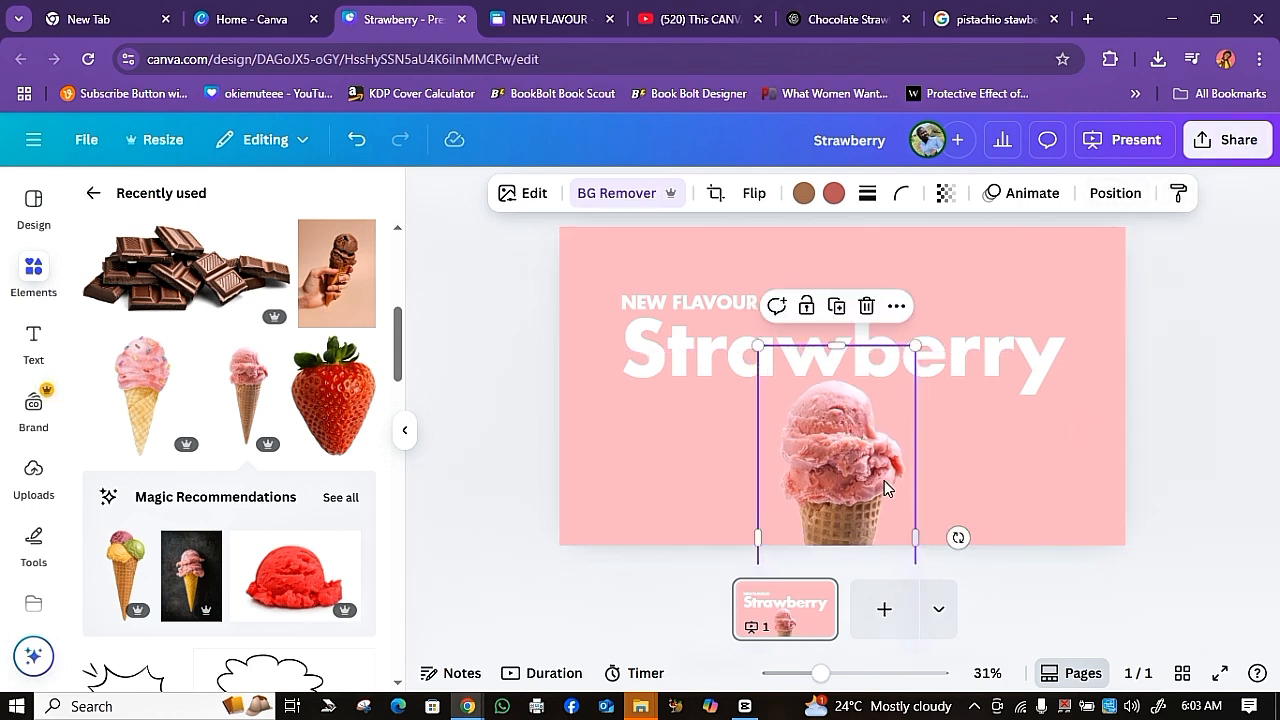
Step: Lock the ice cream cone photo in place on the page
{"action": "left_click", "coordinate": [897, 308]}
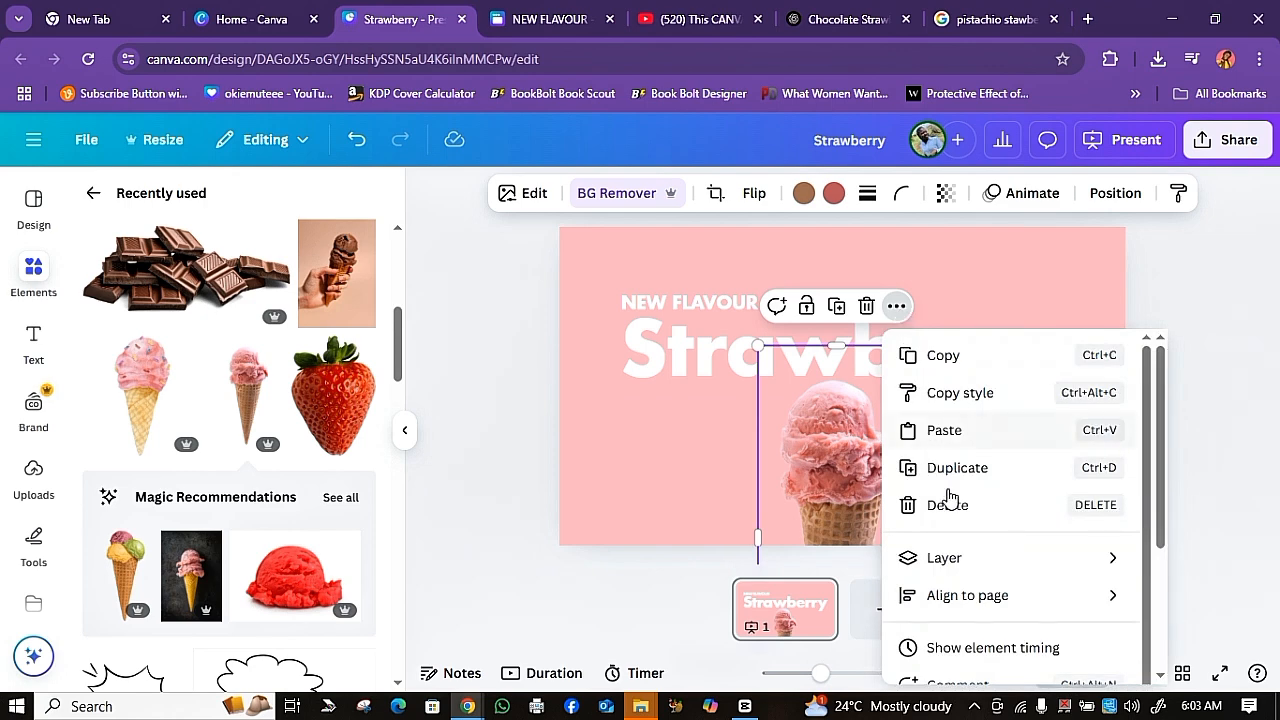
{"action": "scroll", "coordinate": [930, 550], "scroll_direction": "down", "scroll_amount": 3}
{"action": "mouse_move", "coordinate": [963, 513]}
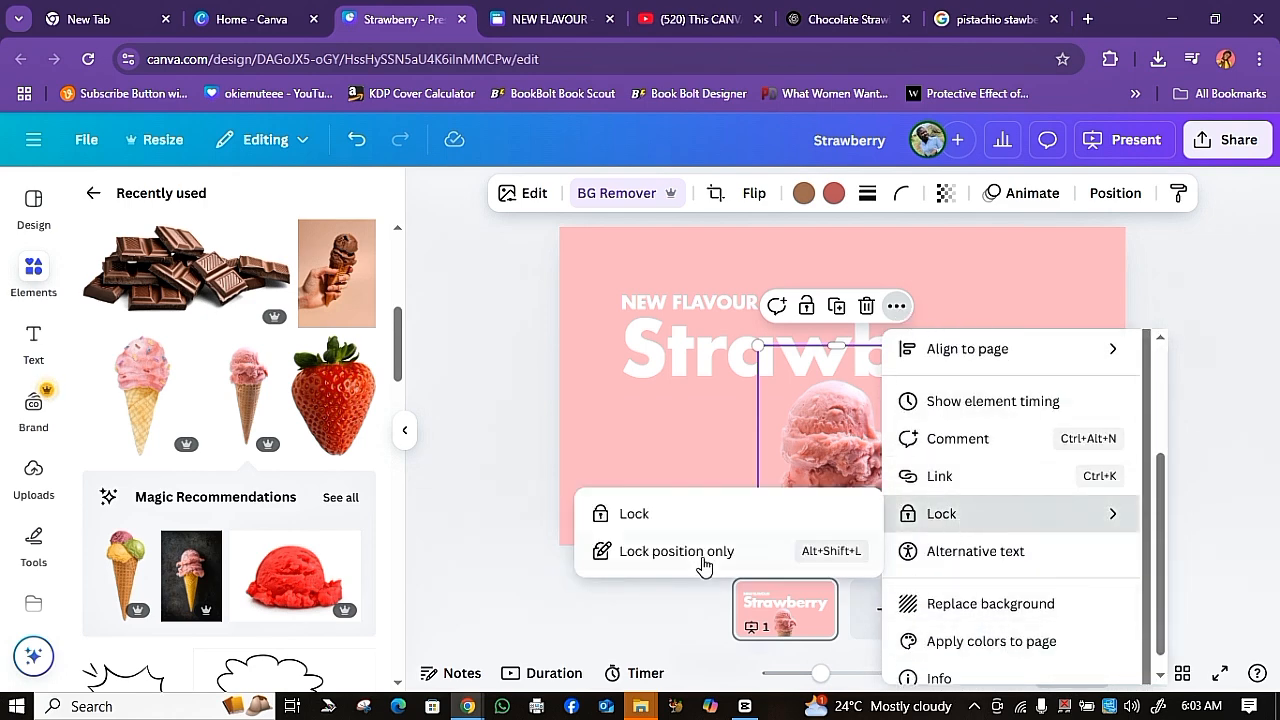
{"action": "left_click", "coordinate": [666, 522]}
{"action": "left_click", "coordinate": [1163, 355]}
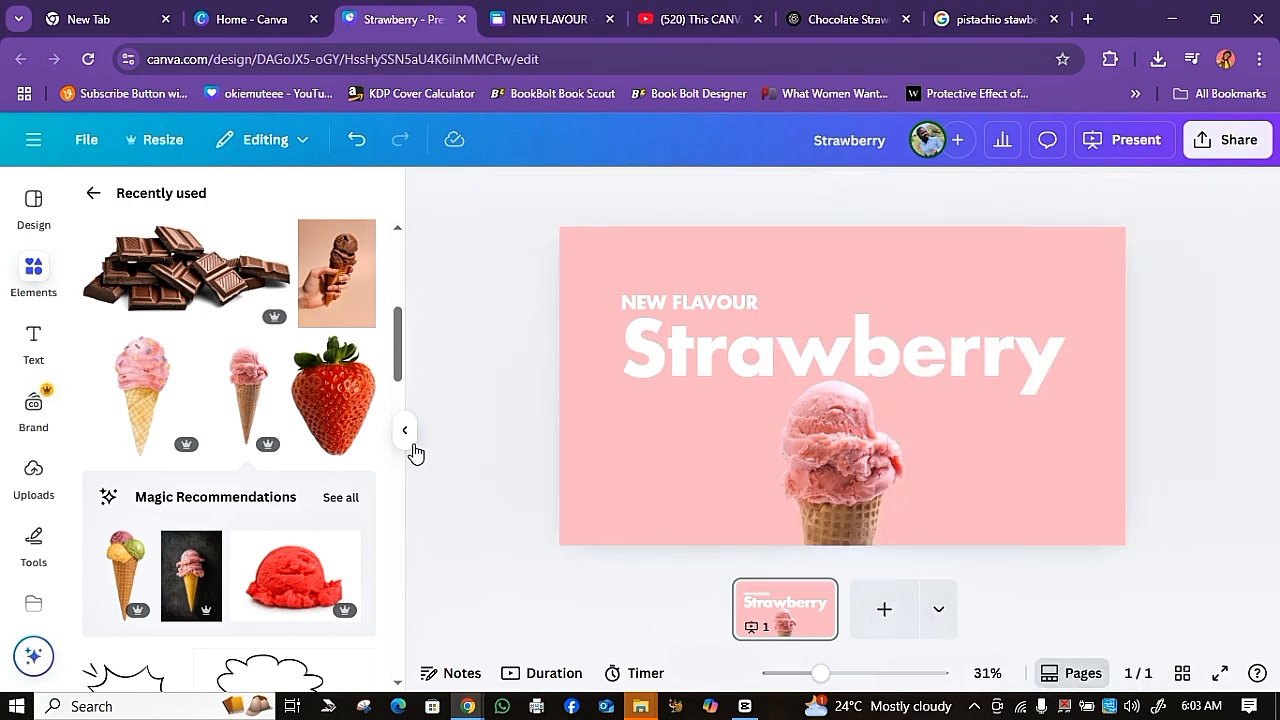
Step: Add the recently used strawberry photo, shrink and tilt it to the cone's left, and duplicate it for smaller strawberries
{"action": "left_click", "coordinate": [335, 399]}
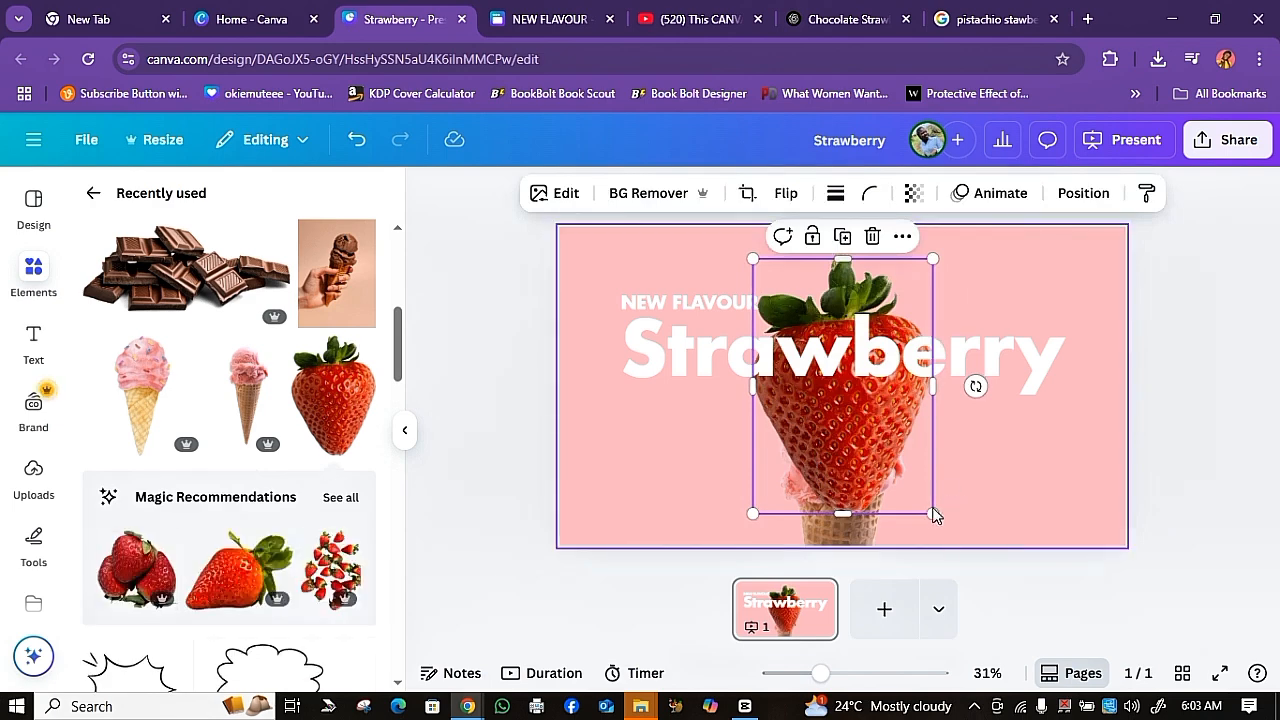
{"action": "left_click_drag", "start_coordinate": [933, 512], "coordinate": [857, 366]}
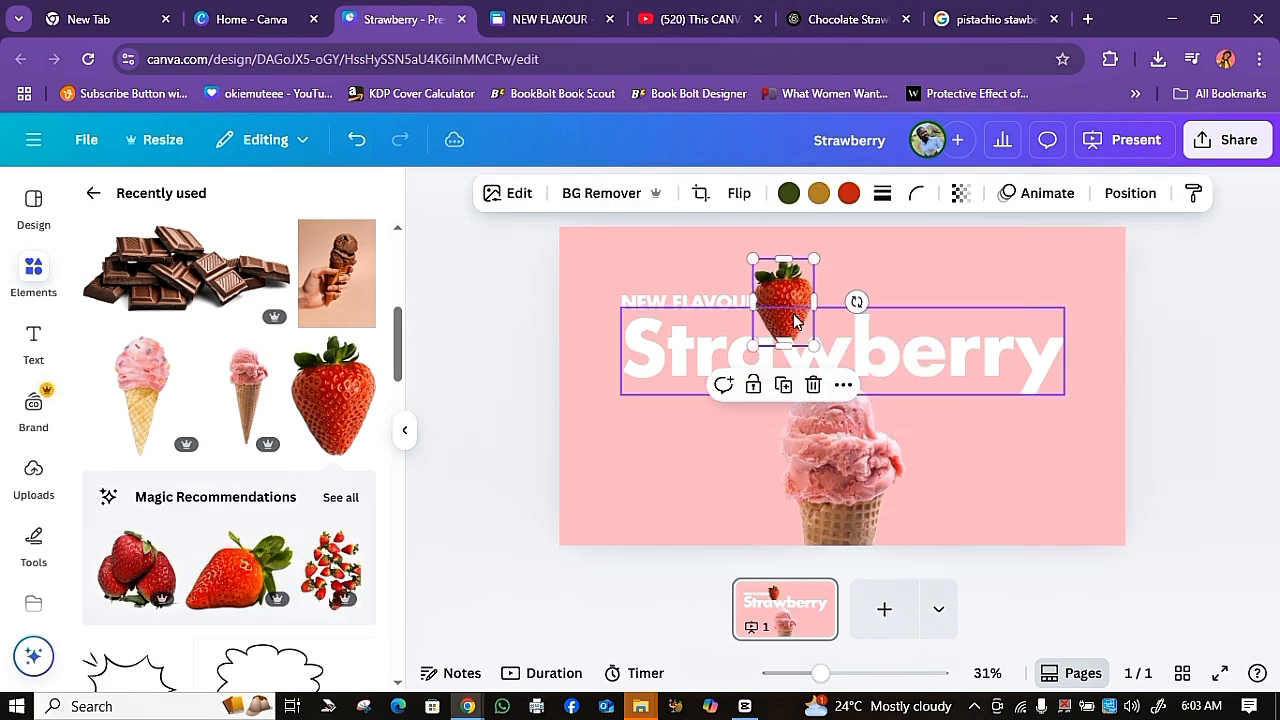
{"action": "left_click_drag", "start_coordinate": [794, 315], "coordinate": [758, 408]}
{"action": "left_click_drag", "start_coordinate": [756, 457], "coordinate": [711, 469]}
{"action": "key", "text": "ctrl+d"}
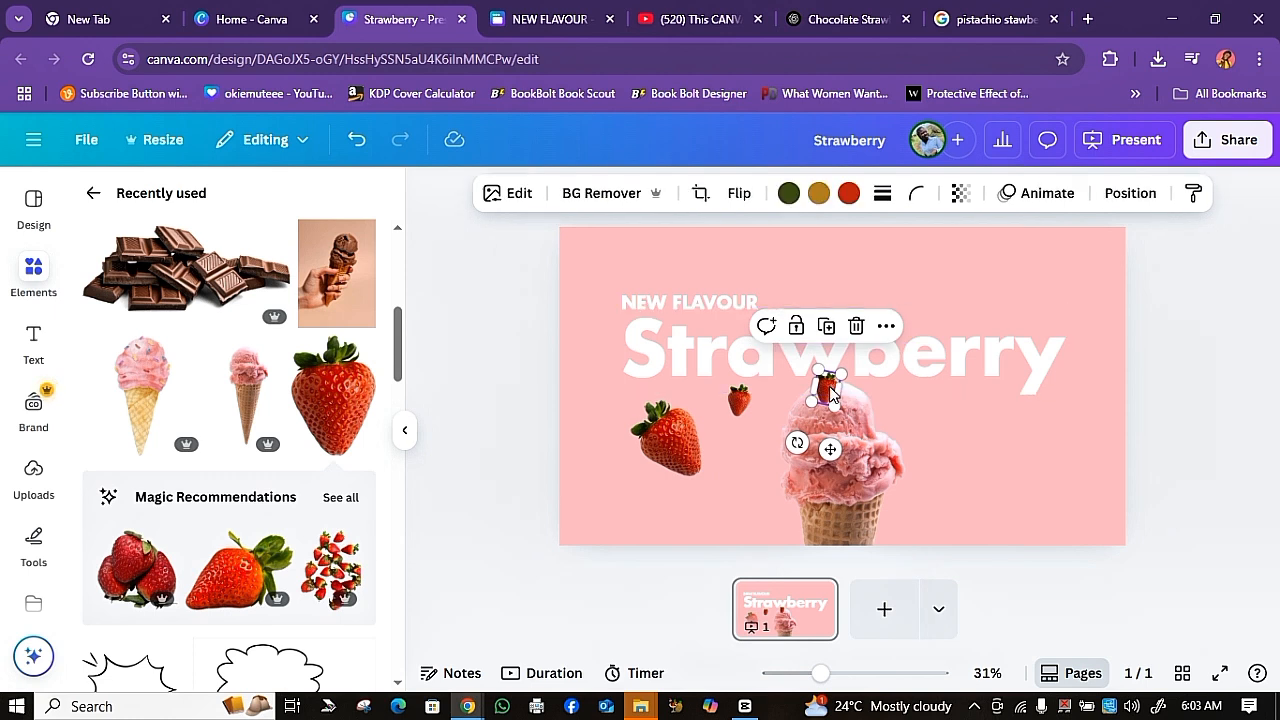
Step: Place a medium strawberry copy just right of the cone near the page's lower edge, rotated to tilt the opposite way
{"action": "left_click_drag", "start_coordinate": [831, 386], "coordinate": [921, 260]}
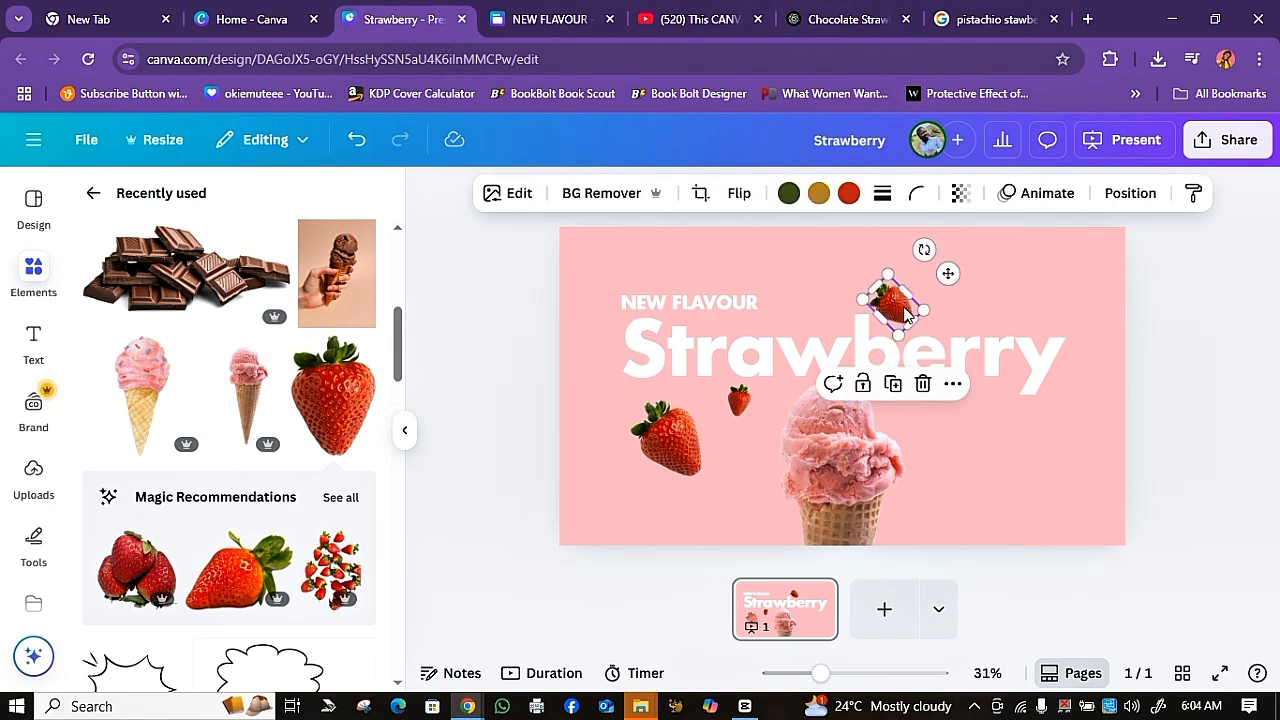
{"action": "left_click_drag", "start_coordinate": [905, 313], "coordinate": [953, 494]}
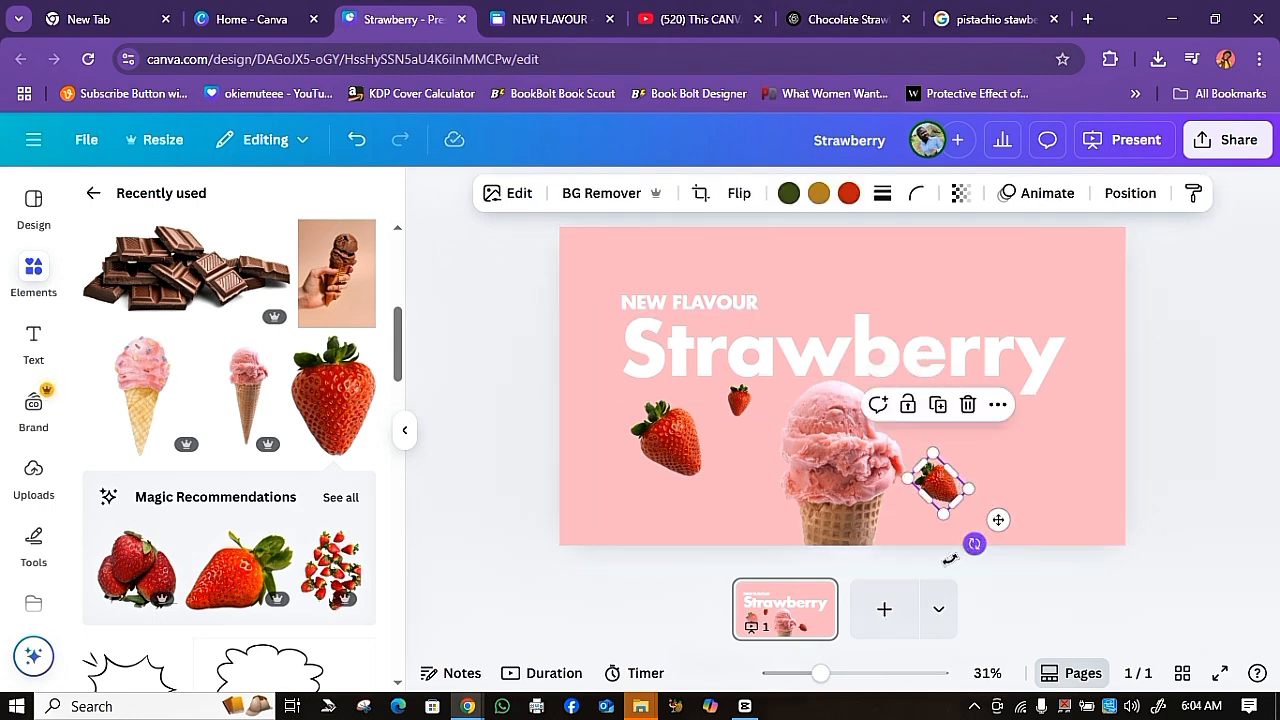
{"action": "left_click_drag", "start_coordinate": [974, 543], "coordinate": [873, 511]}
{"action": "mouse_move", "coordinate": [967, 477]}
{"action": "left_mouse_down"}
{"action": "mouse_move", "coordinate": [995, 478]}
{"action": "mouse_move", "coordinate": [948, 483]}
{"action": "left_mouse_up"}
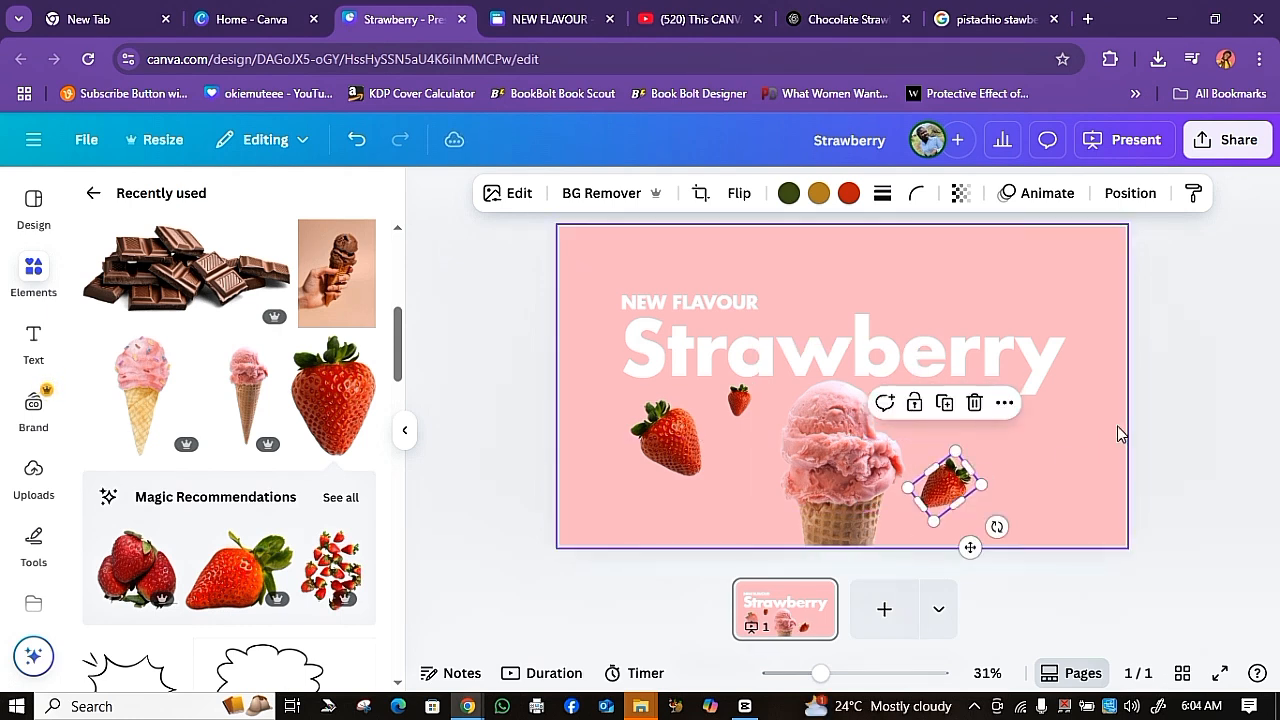
{"action": "left_click", "coordinate": [1174, 413]}
Step: Copy the strawberry description paragraph from page 2 of the NEW FLAVOUR design into a new text box in the Strawberry design
{"action": "left_click", "coordinate": [562, 16]}
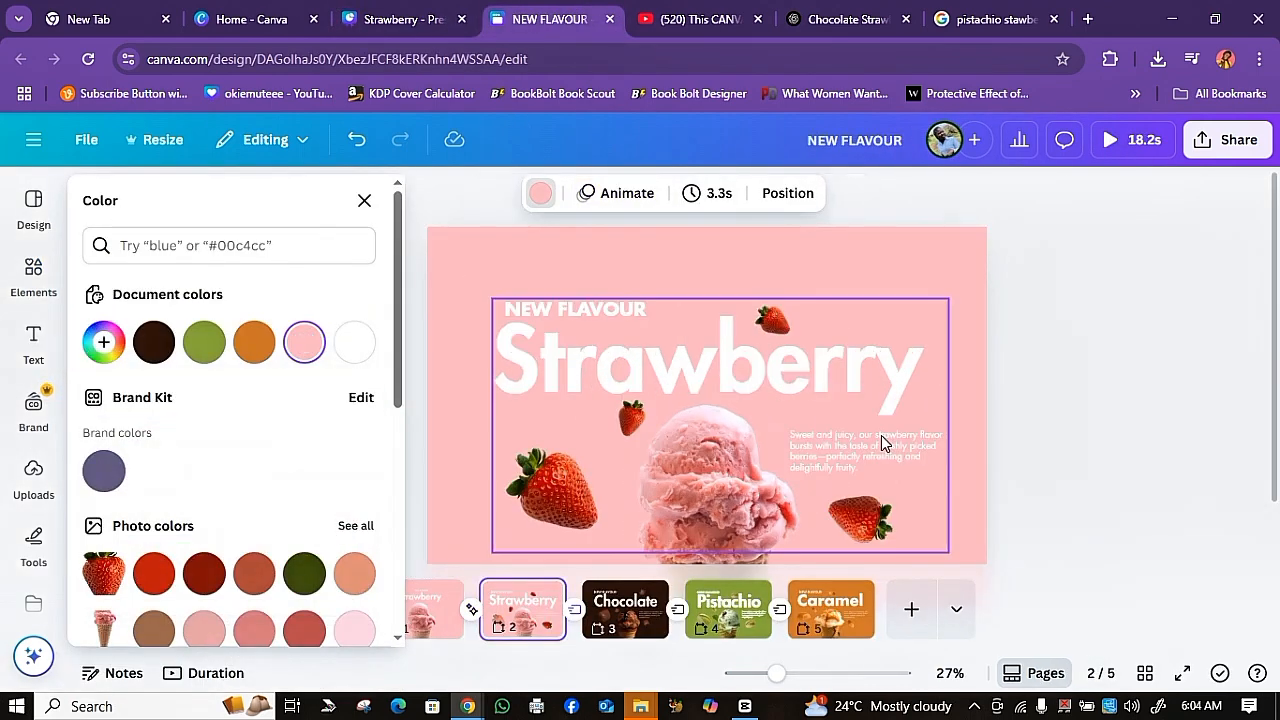
{"action": "left_click", "coordinate": [890, 448]}
{"action": "double_click", "coordinate": [876, 451]}
{"action": "key", "text": "ctrl+c"}
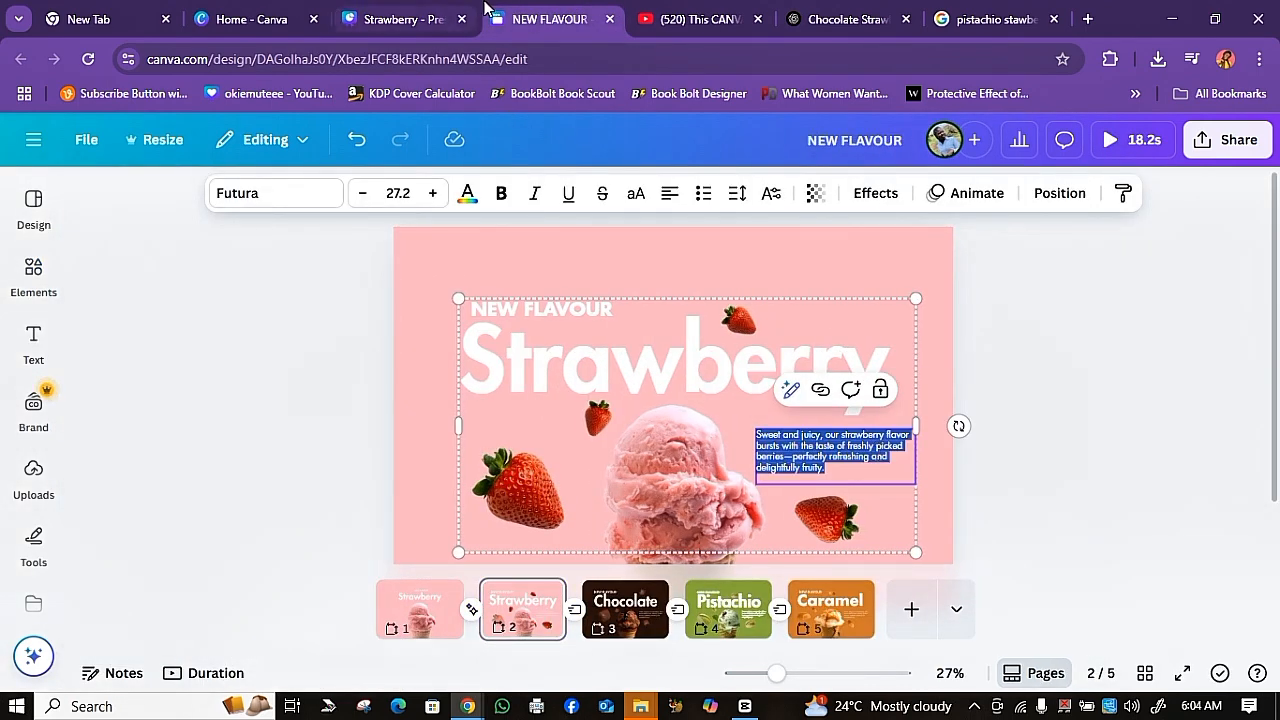
{"action": "left_click", "coordinate": [395, 19]}
{"action": "left_click", "coordinate": [33, 340]}
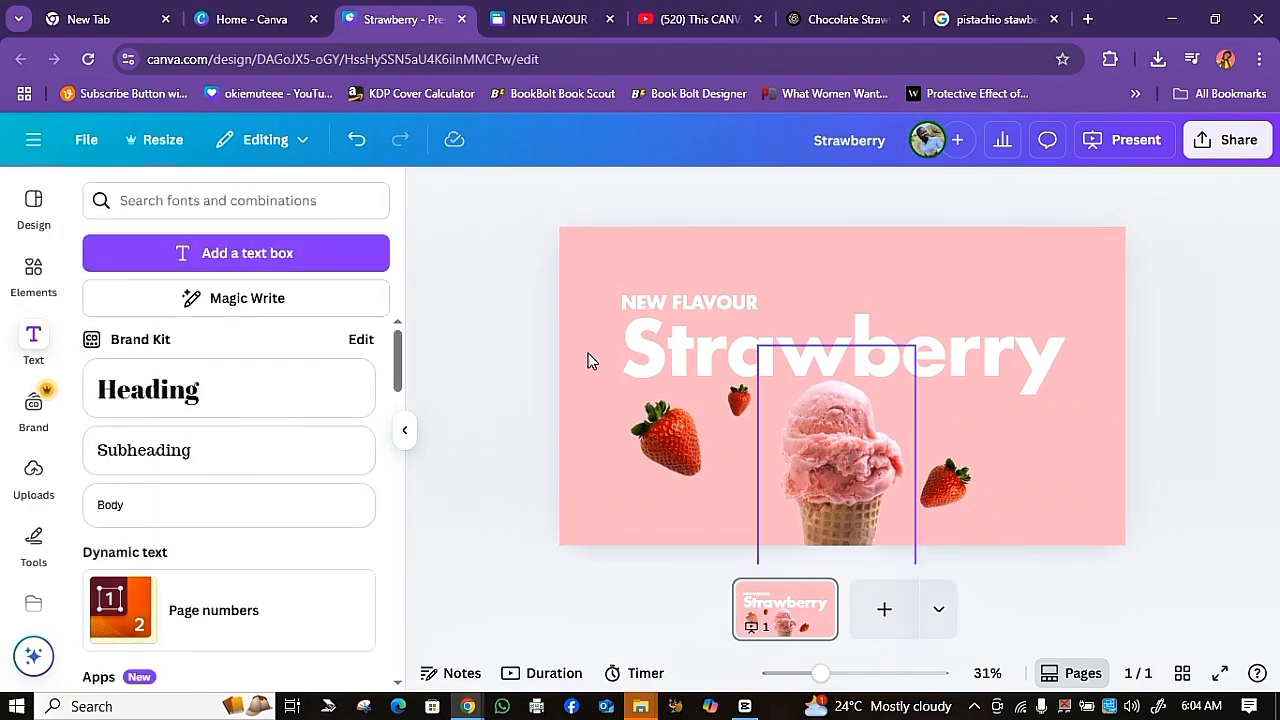
{"action": "left_click", "coordinate": [268, 253]}
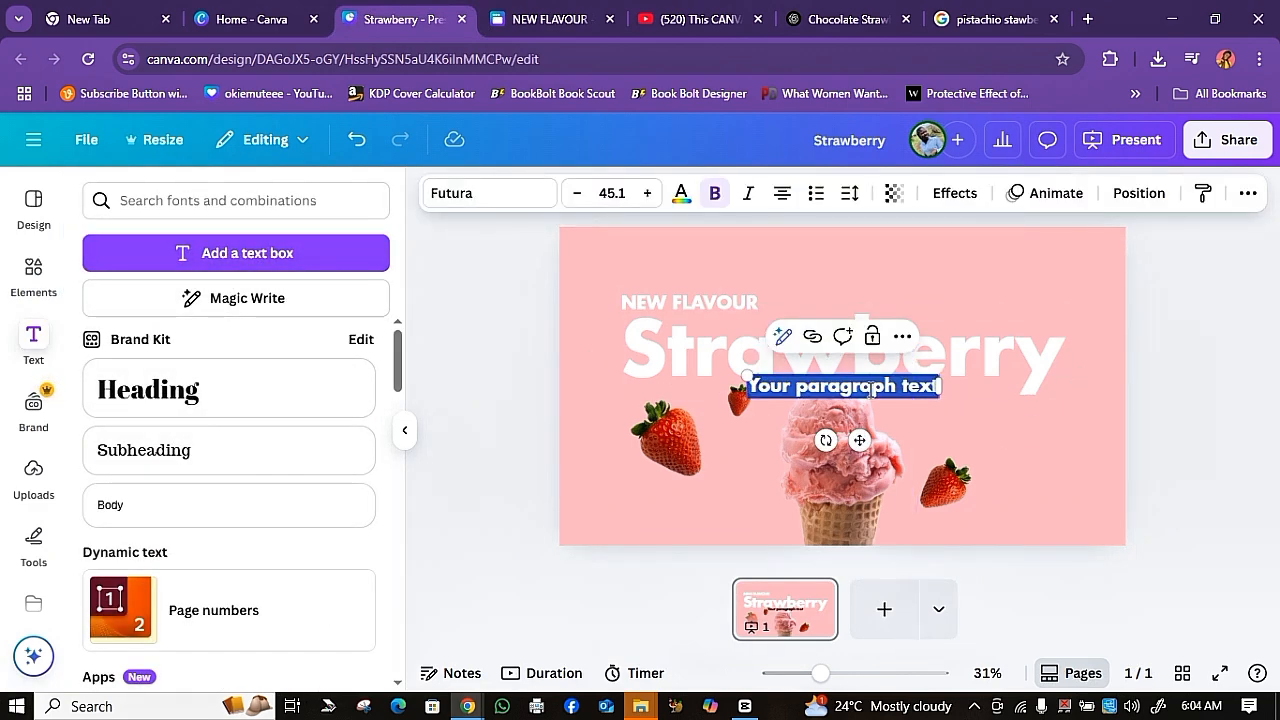
{"action": "key", "text": "ctrl+v"}
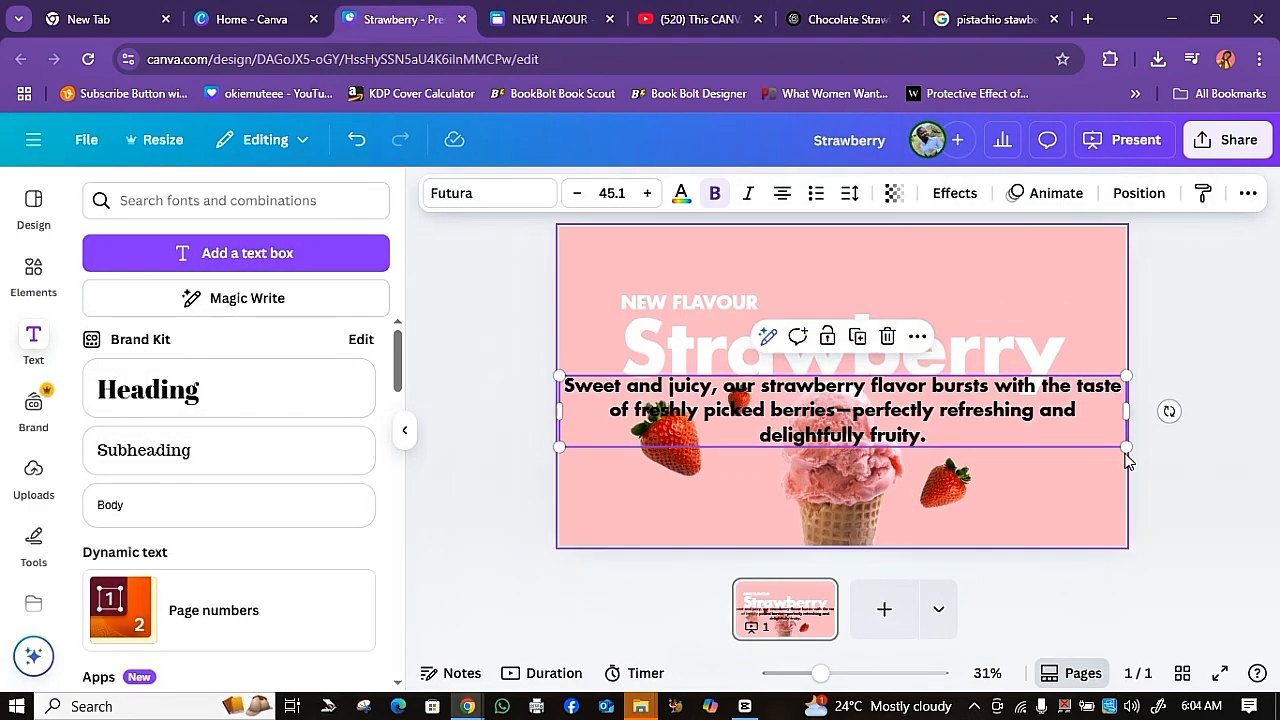
Step: Shrink the description text to size 18.1, left-align it, and place it as a narrow block to the cone's right
{"action": "left_click_drag", "start_coordinate": [1126, 447], "coordinate": [788, 440]}
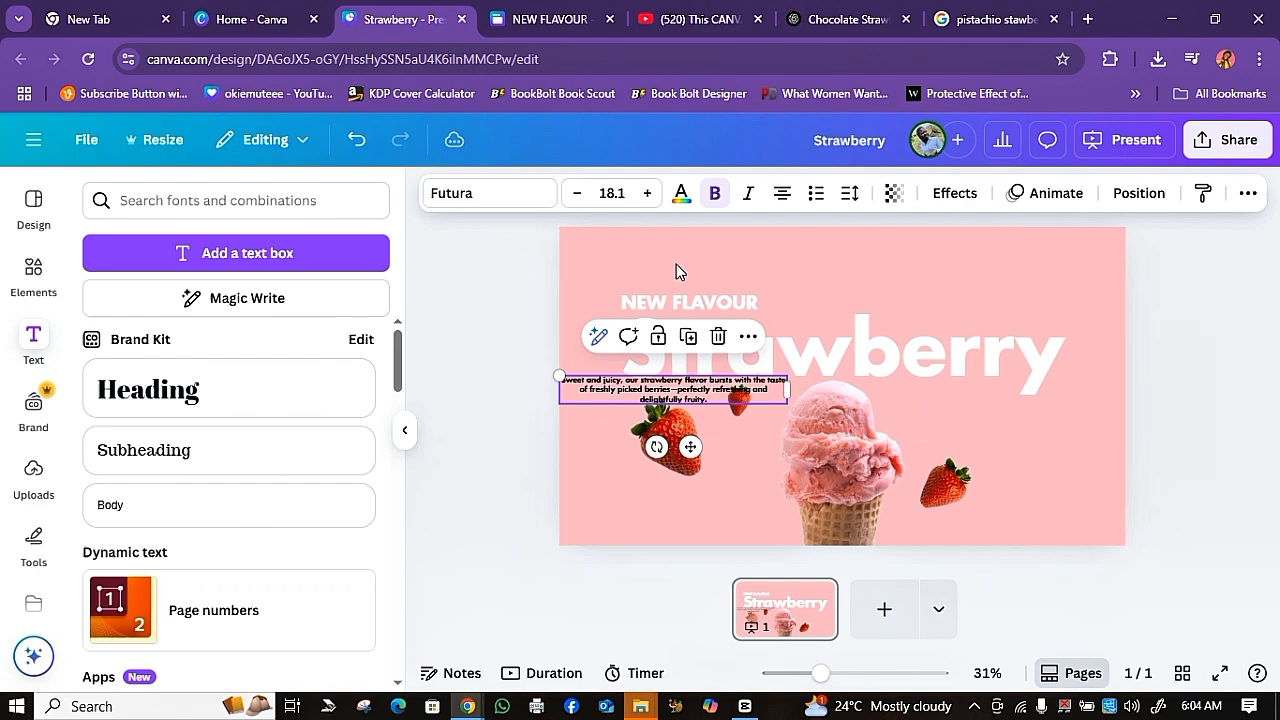
{"action": "left_click", "coordinate": [790, 193]}
{"action": "left_click_drag", "start_coordinate": [1039, 388], "coordinate": [998, 431]}
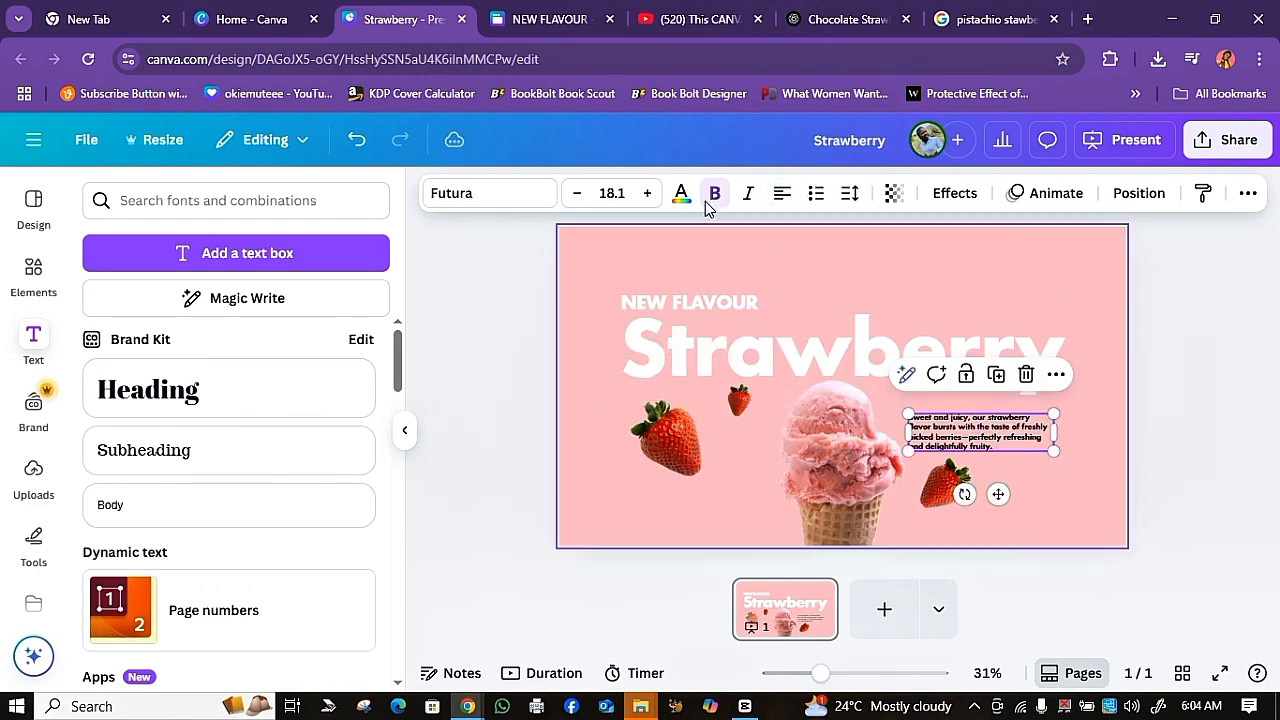
Step: Make the description text white and non-bold, enlarge it to size 20.1, and set its line spacing to 1.18
{"action": "left_click", "coordinate": [681, 193]}
{"action": "left_click", "coordinate": [247, 340]}
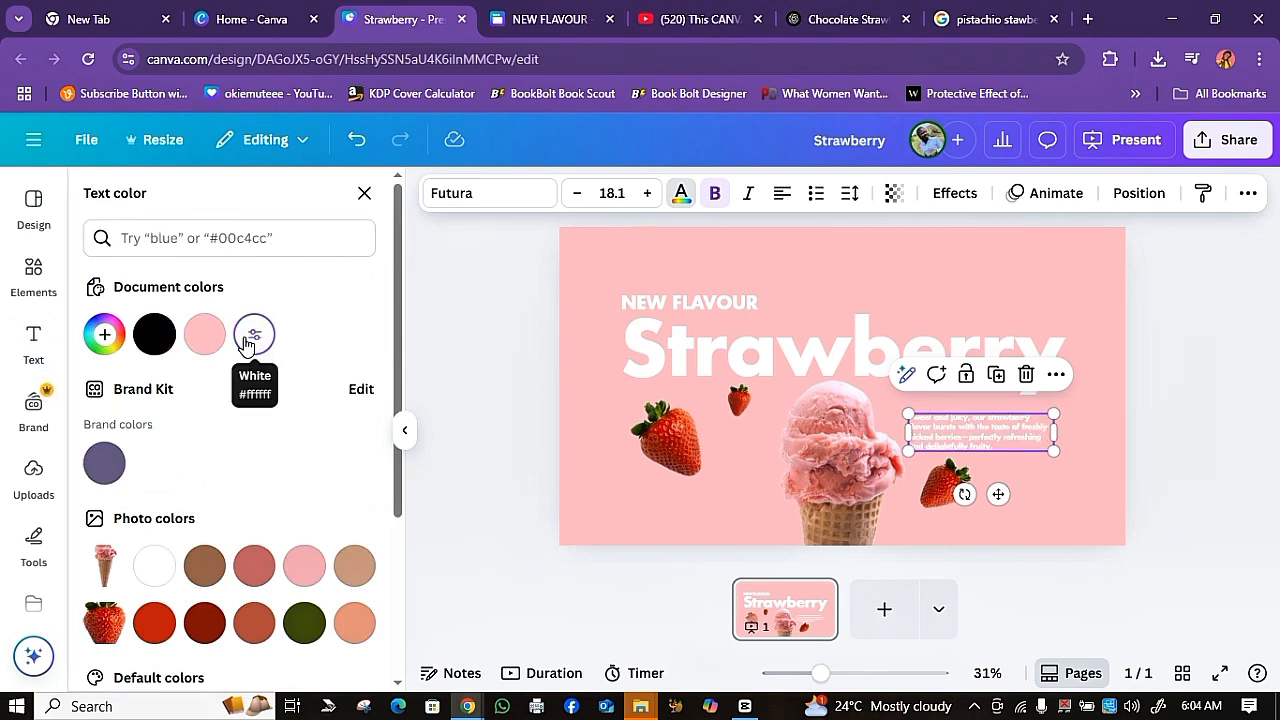
{"action": "left_click", "coordinate": [714, 193]}
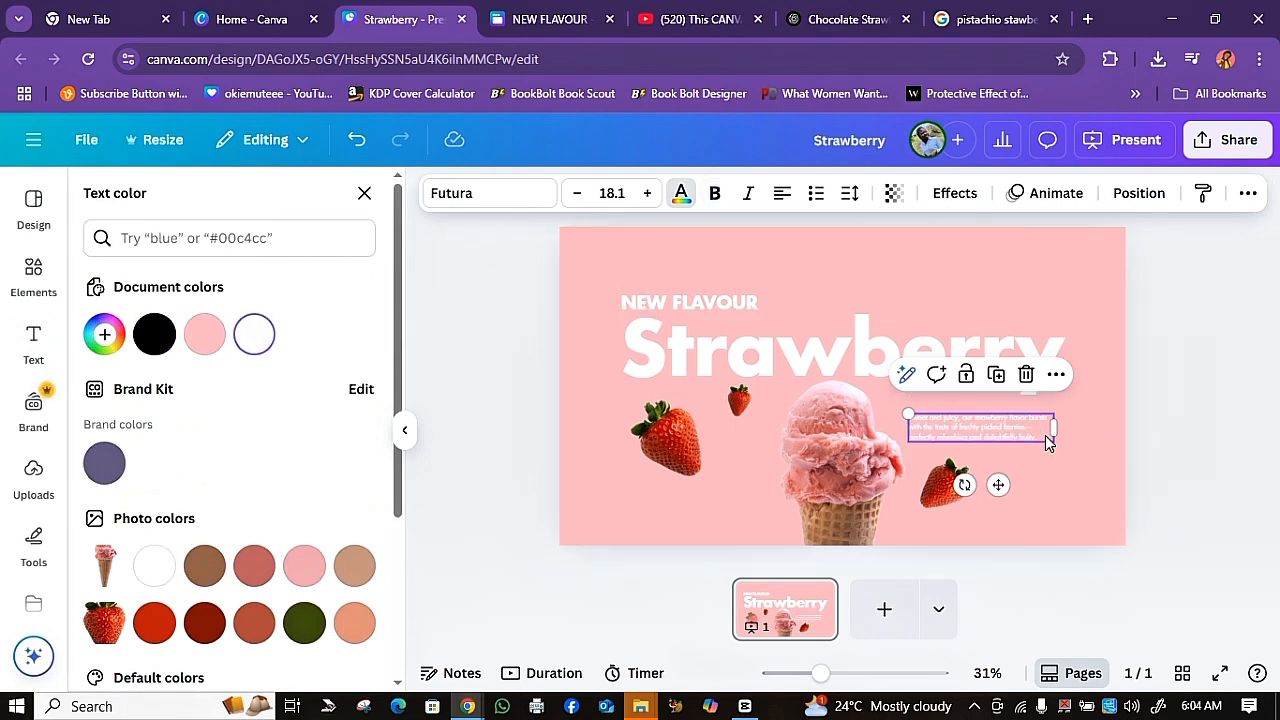
{"action": "left_click_drag", "start_coordinate": [1049, 438], "coordinate": [1056, 455]}
{"action": "left_click", "coordinate": [849, 195]}
{"action": "left_click_drag", "start_coordinate": [815, 345], "coordinate": [803, 346]}
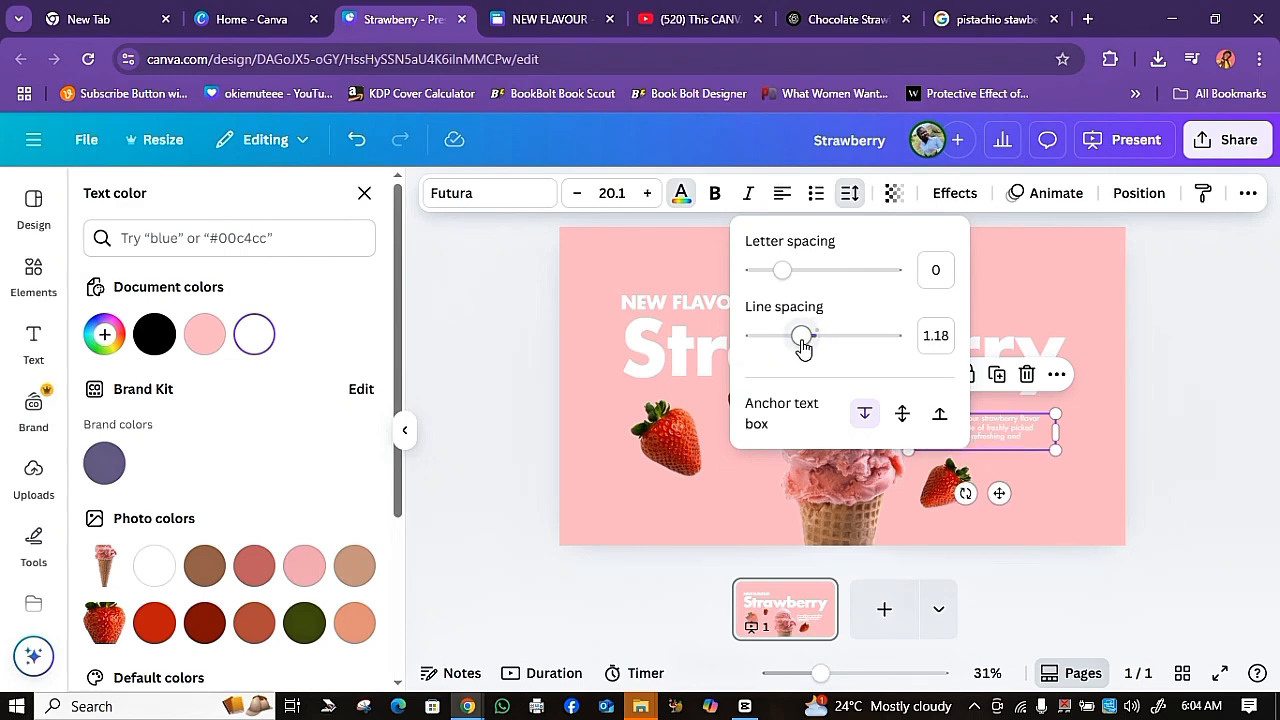
{"action": "left_click", "coordinate": [1201, 420]}
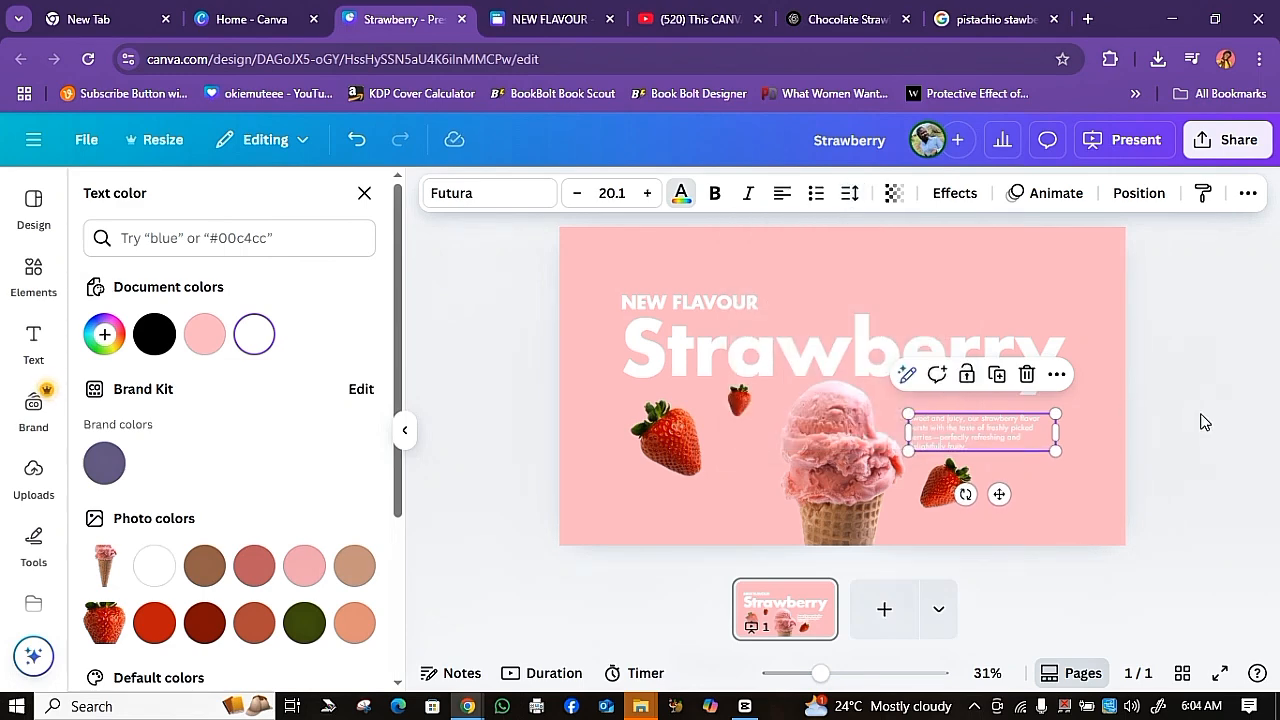
{"action": "left_click", "coordinate": [957, 437]}
{"action": "left_click", "coordinate": [983, 426]}
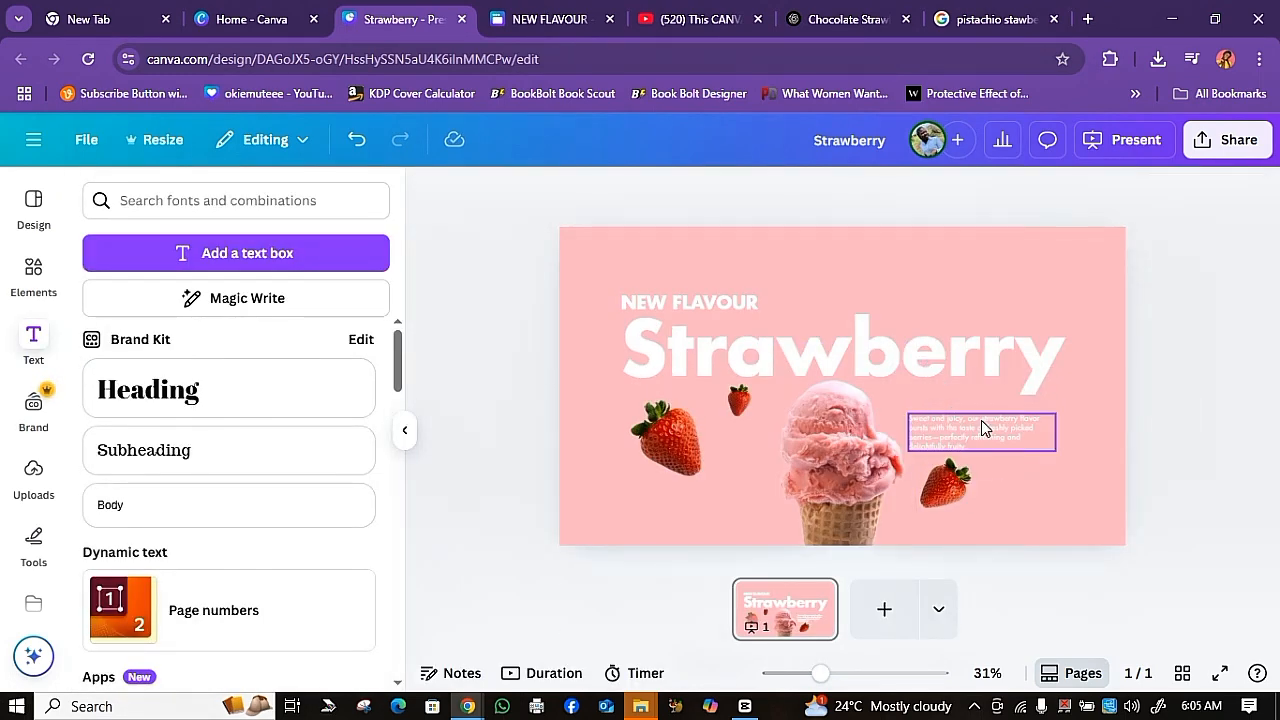
{"action": "left_click", "coordinate": [550, 190]}
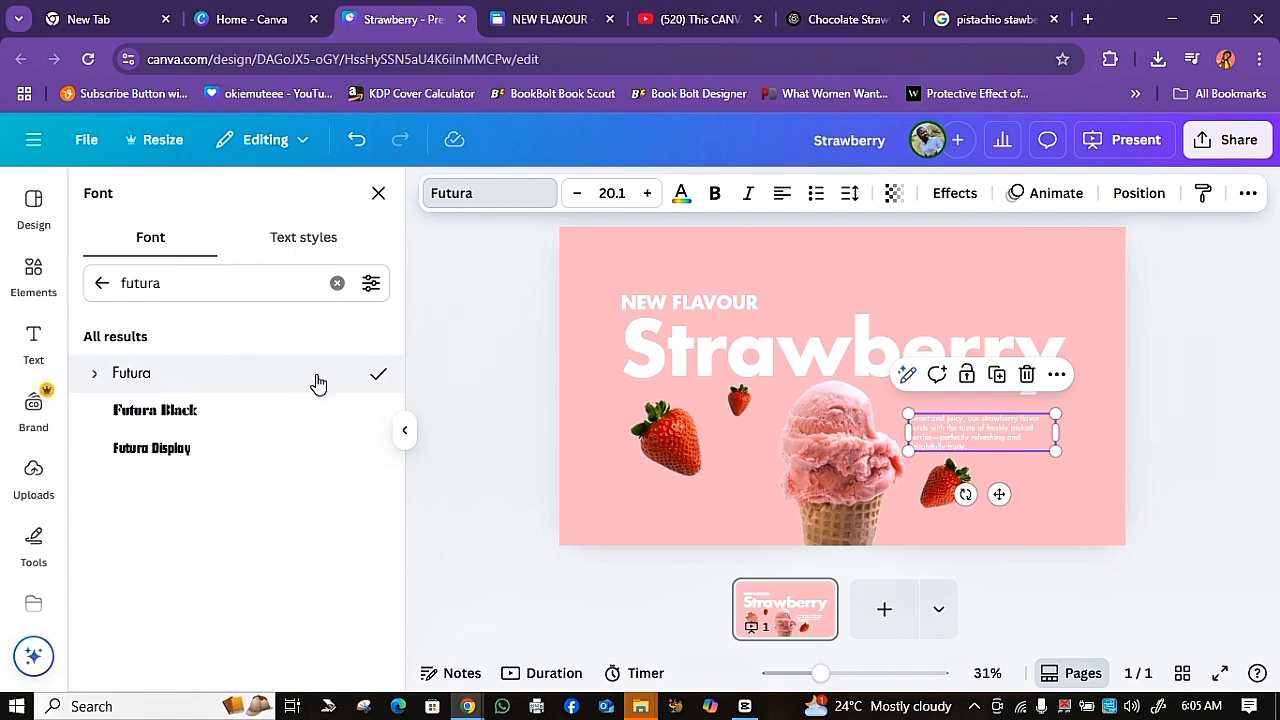
{"action": "left_click", "coordinate": [93, 375]}
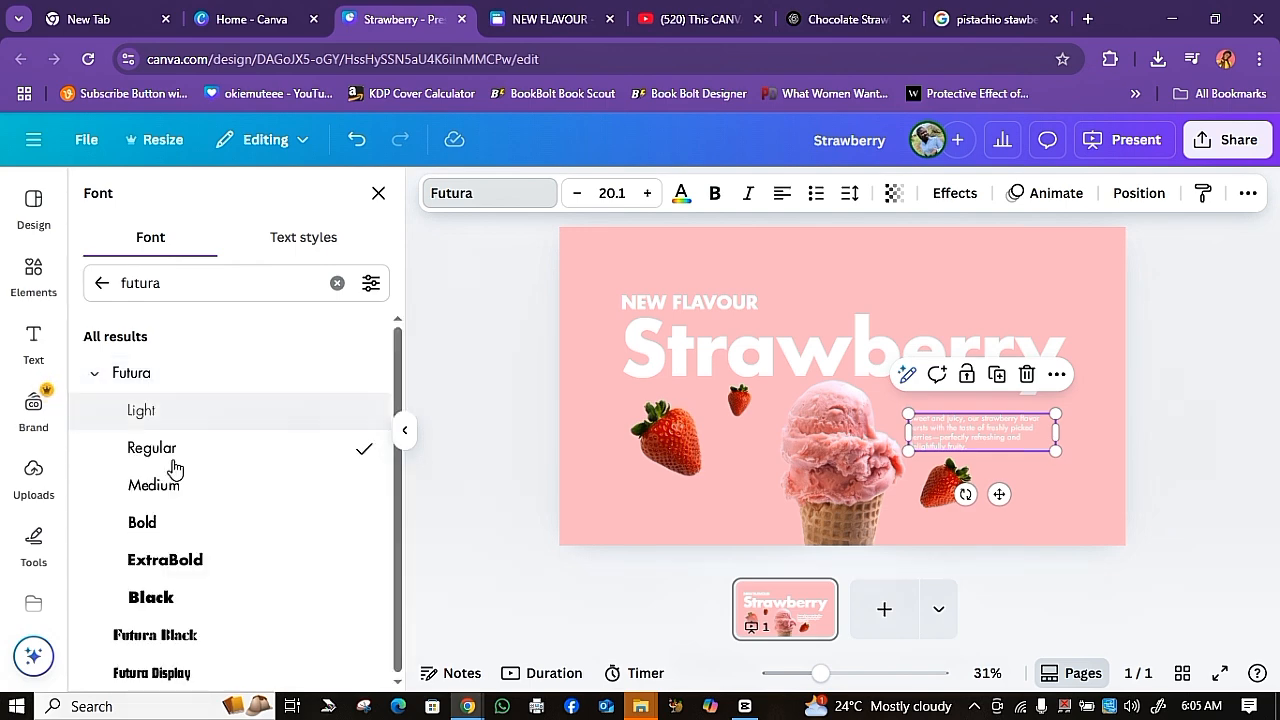
{"action": "left_click", "coordinate": [1140, 374]}
Step: Duplicate the strawberry right of the cone, place the copy above the heading near the letter b, and tilt it the other way
{"action": "left_click", "coordinate": [940, 498]}
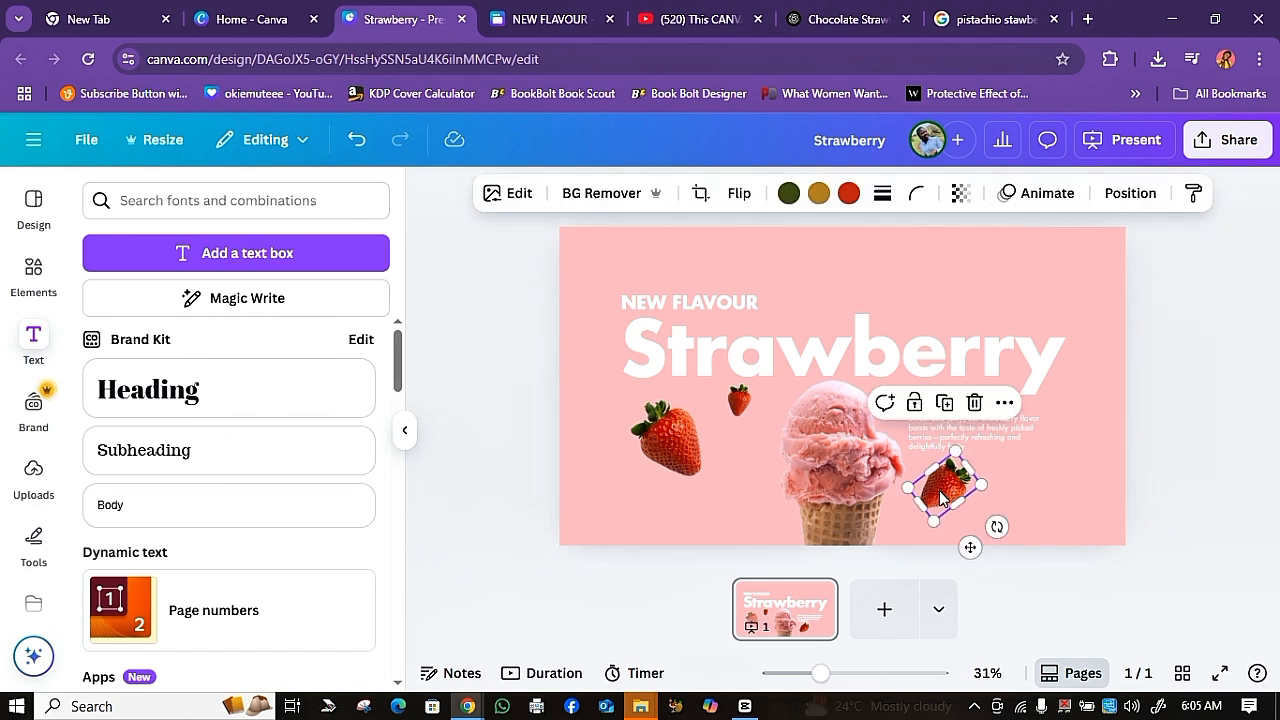
{"action": "left_click_drag", "start_coordinate": [940, 498], "coordinate": [928, 304]}
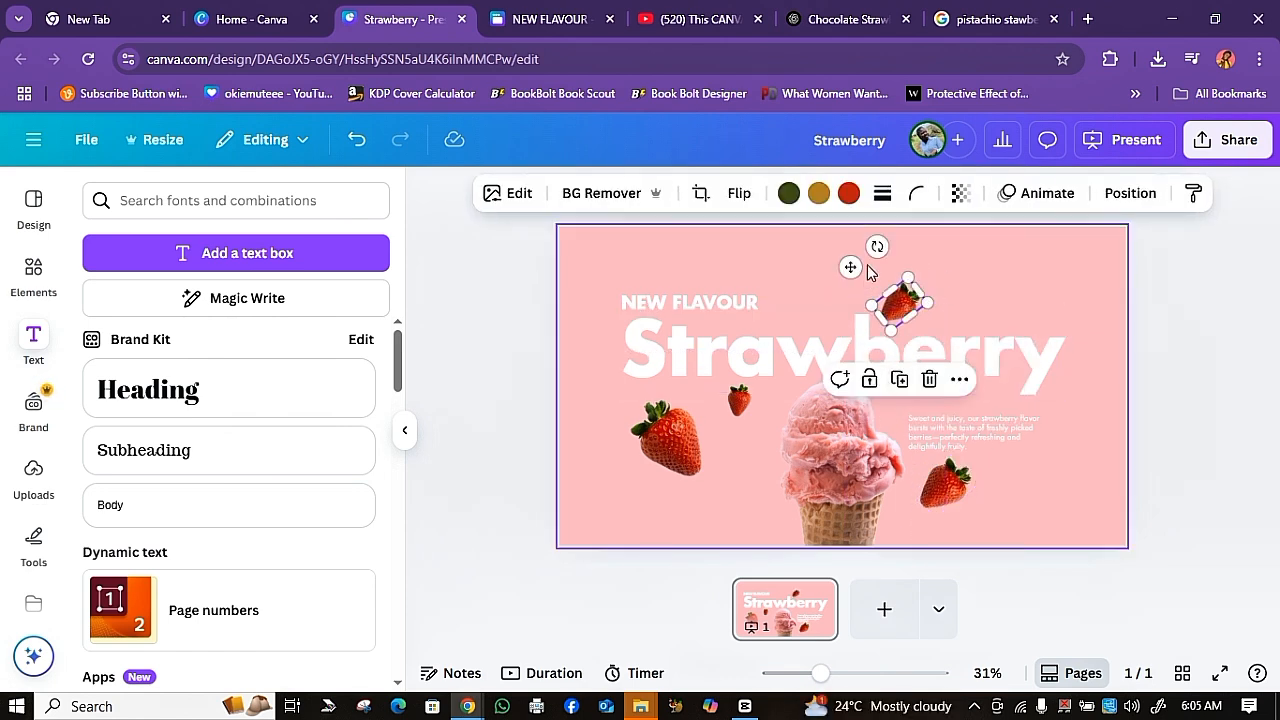
{"action": "left_click_drag", "start_coordinate": [877, 247], "coordinate": [846, 271]}
{"action": "left_click_drag", "start_coordinate": [864, 331], "coordinate": [866, 333]}
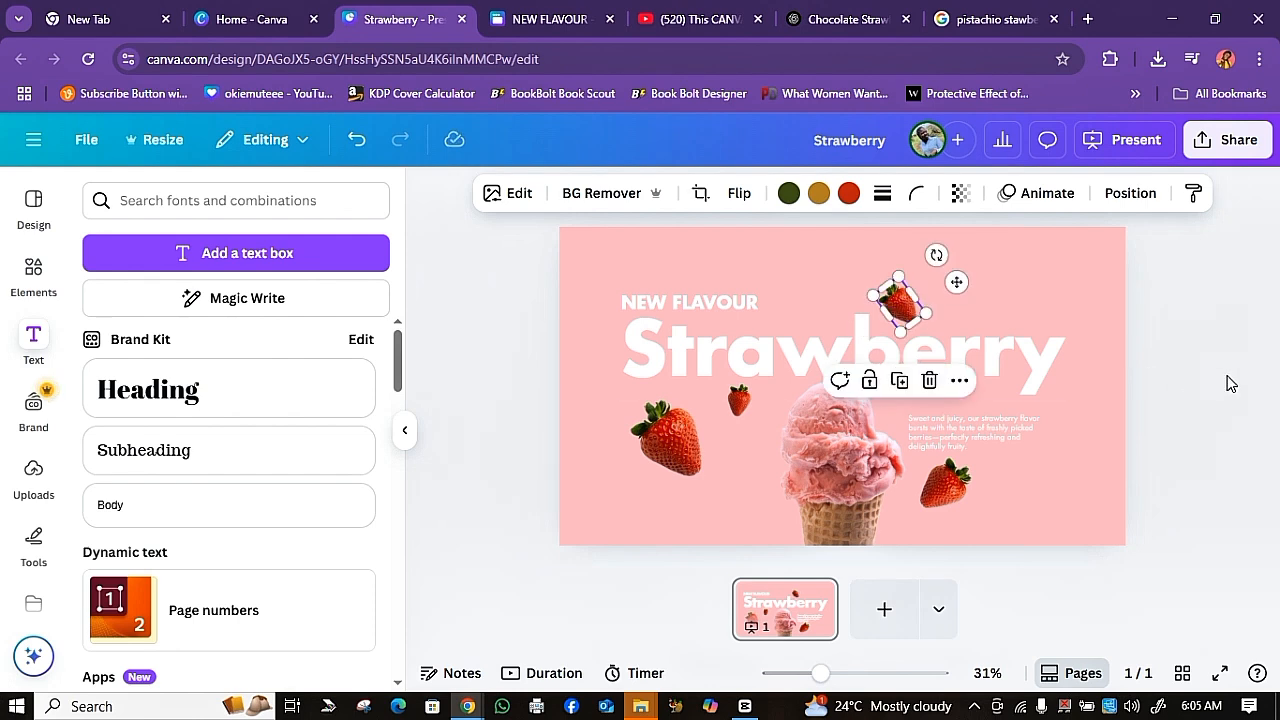
{"action": "left_click", "coordinate": [1175, 374]}
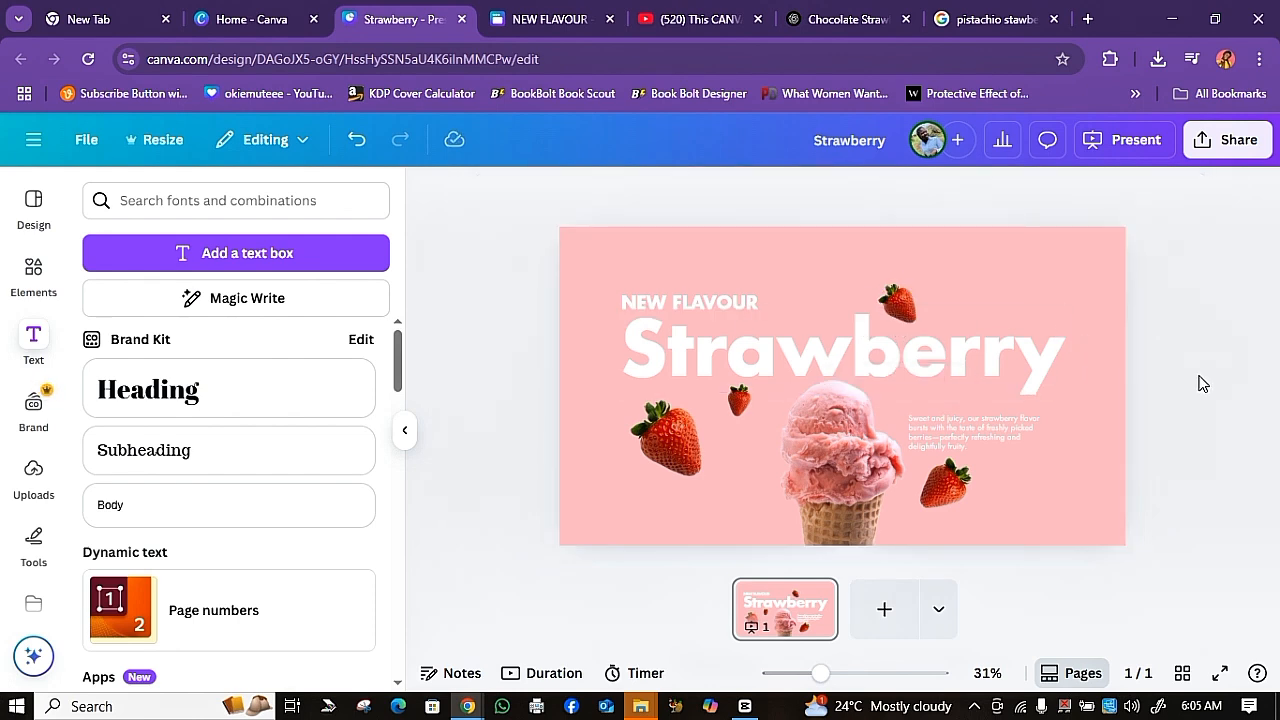
Step: Duplicate the finished Strawberry page and return to page 1
{"action": "left_click", "coordinate": [785, 615]}
{"action": "key", "text": "ctrl+d"}
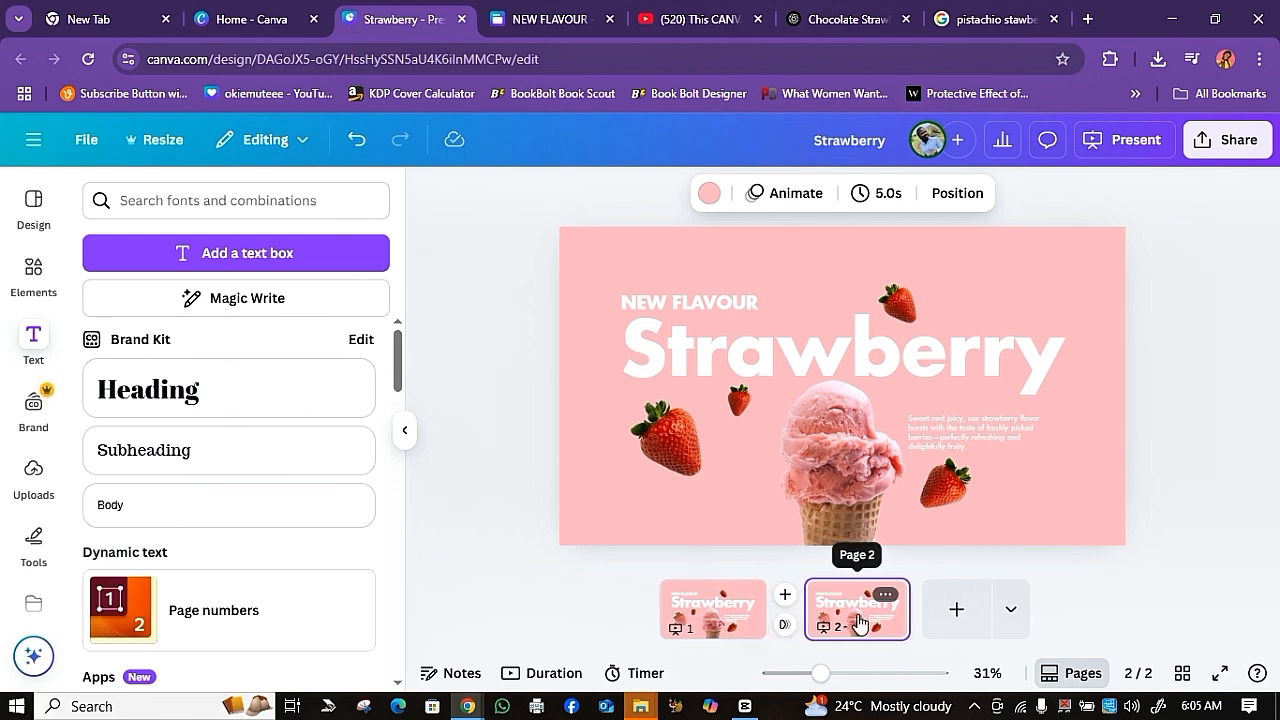
{"action": "left_click", "coordinate": [1136, 378]}
{"action": "left_click", "coordinate": [736, 614]}
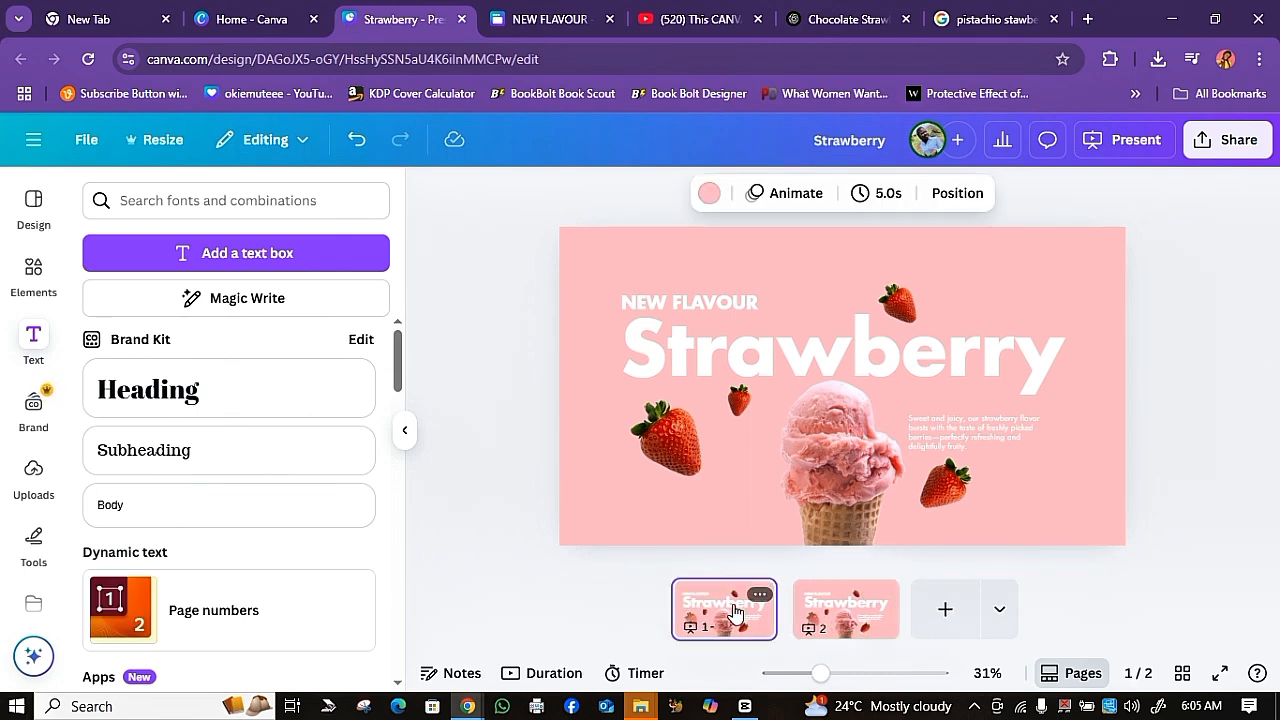
Step: On page 1, group the four strawberries with the description text, and shrink the group to text size 4.1 over the ice cream scoop
{"action": "left_click", "coordinate": [680, 433]}
{"action": "left_click", "coordinate": [740, 402], "text": "shift"}
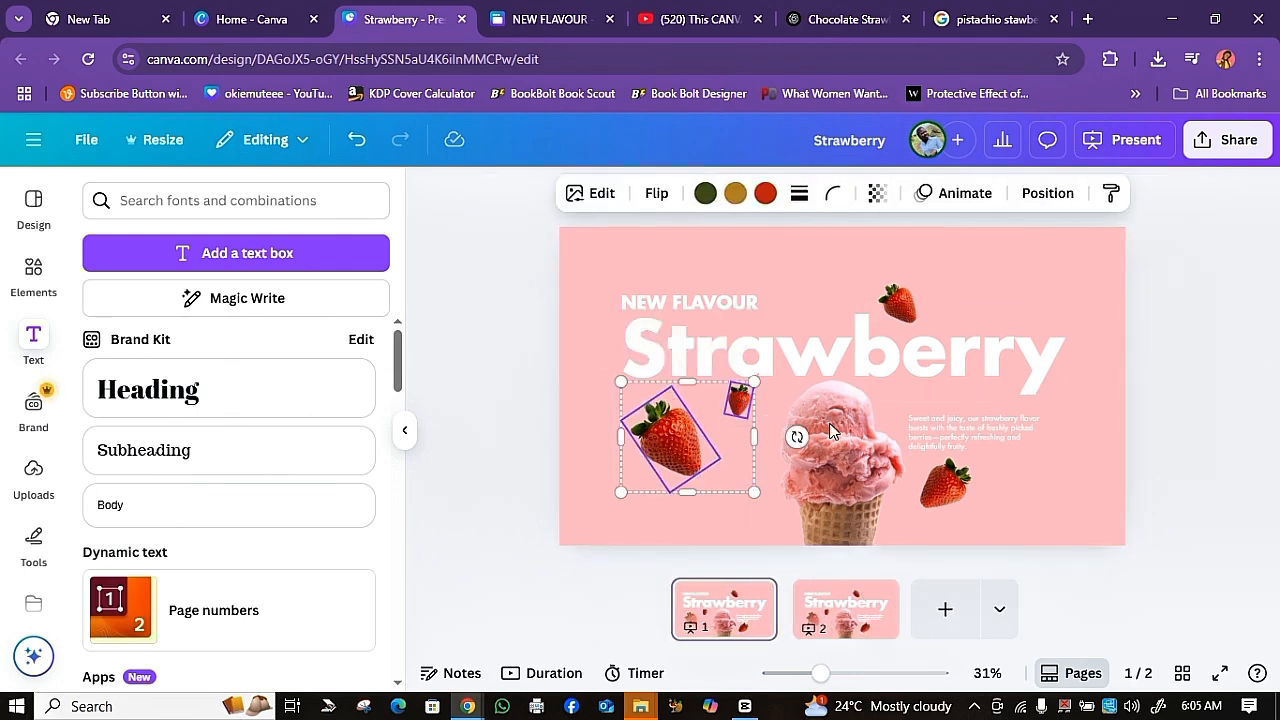
{"action": "left_click", "coordinate": [946, 496], "text": "shift"}
{"action": "left_click", "coordinate": [898, 302], "text": "shift"}
{"action": "left_click", "coordinate": [962, 386], "text": "shift"}
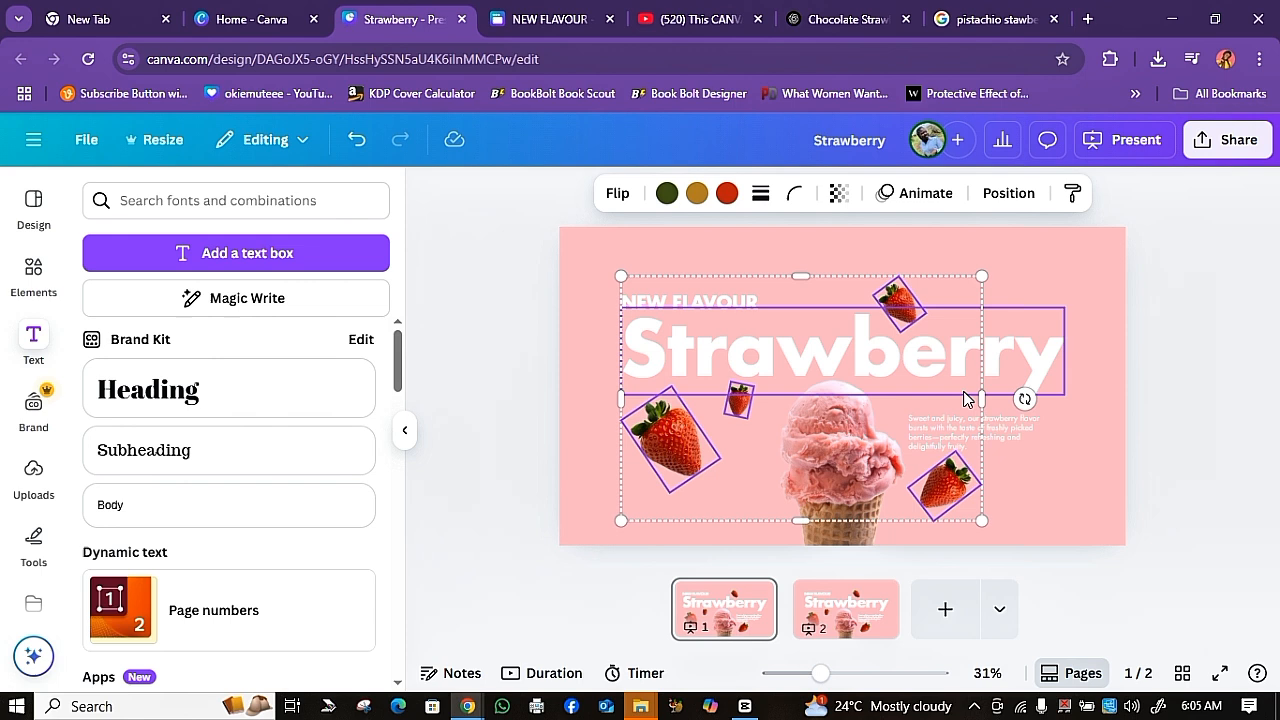
{"action": "left_click", "coordinate": [1024, 443], "text": "shift"}
{"action": "key", "text": "ctrl+g"}
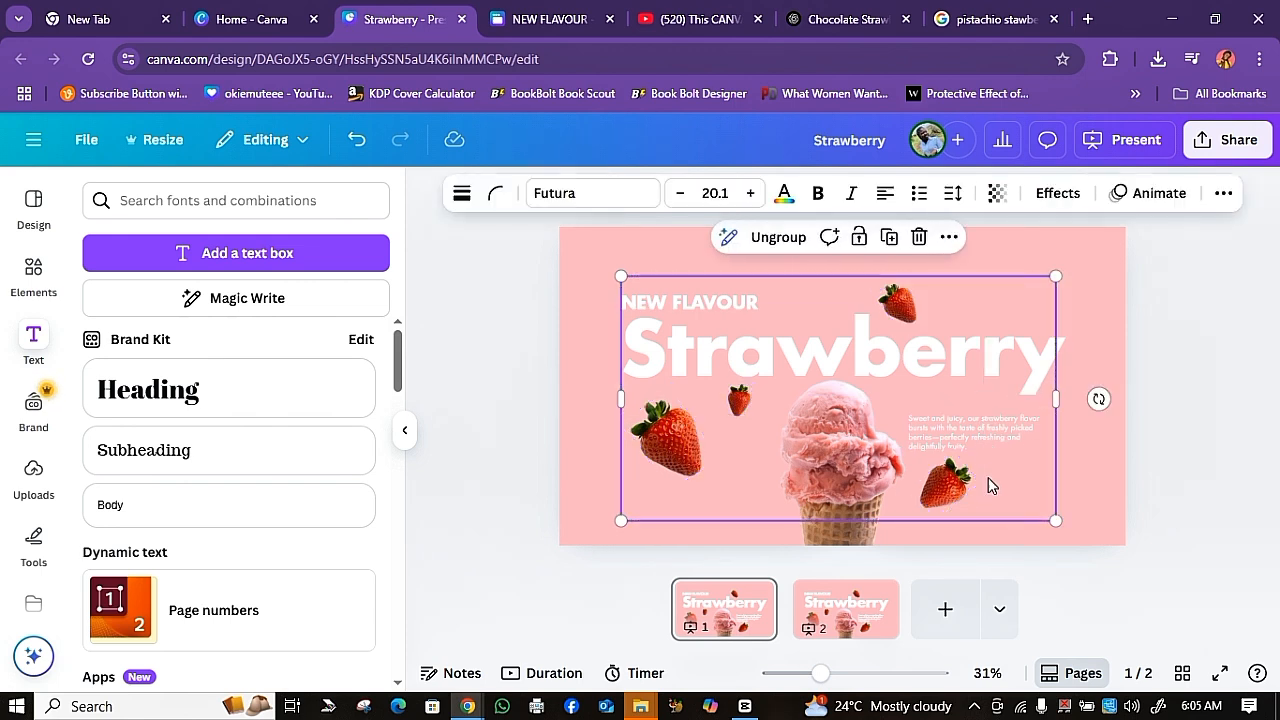
{"action": "left_click_drag", "start_coordinate": [1050, 517], "coordinate": [848, 478]}
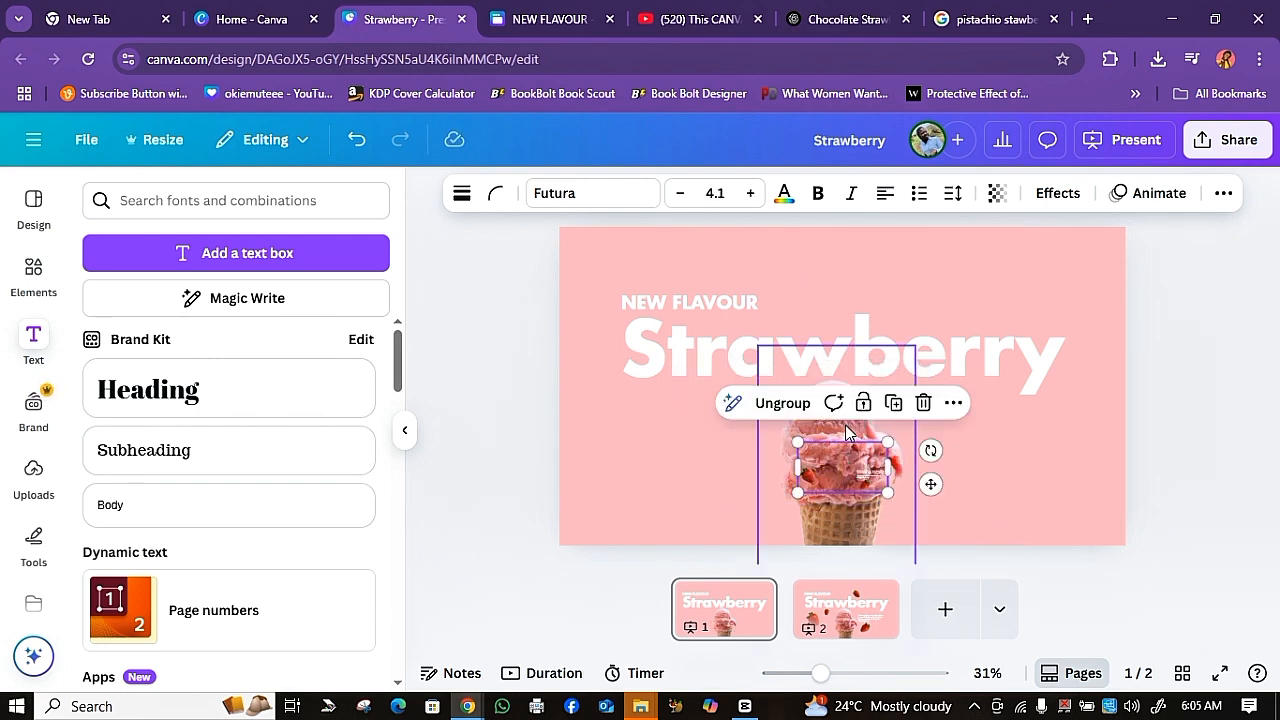
Step: Send the shrunken group of strawberries and description text on page 1 to the back, behind the ice cream cone
{"action": "key", "text": "Escape"}
{"action": "left_click", "coordinate": [857, 478]}
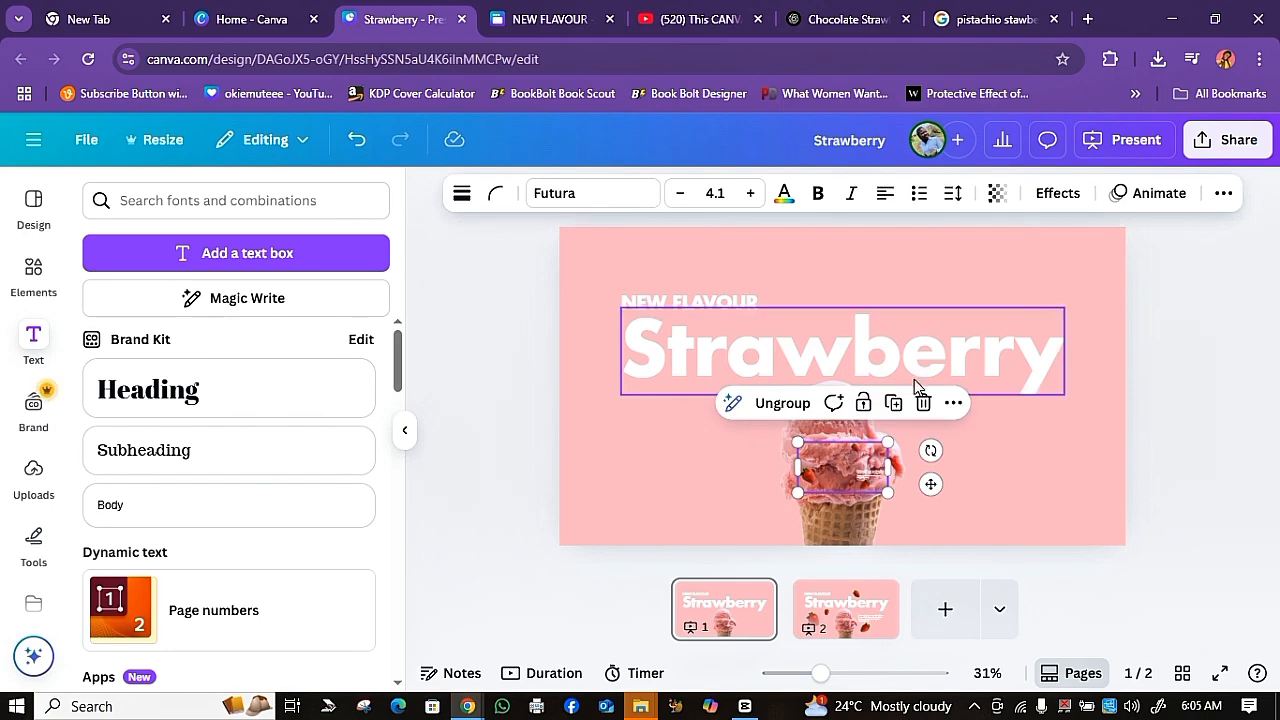
{"action": "left_click", "coordinate": [1226, 196]}
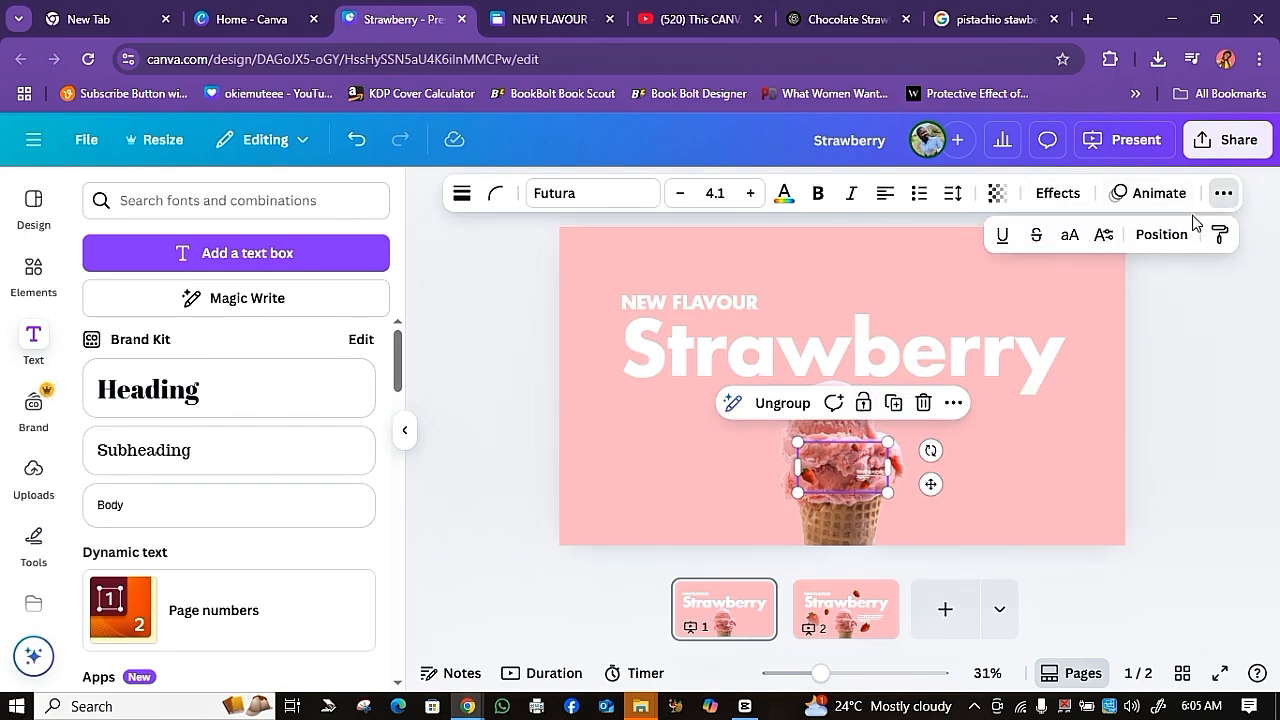
{"action": "left_click", "coordinate": [1152, 232]}
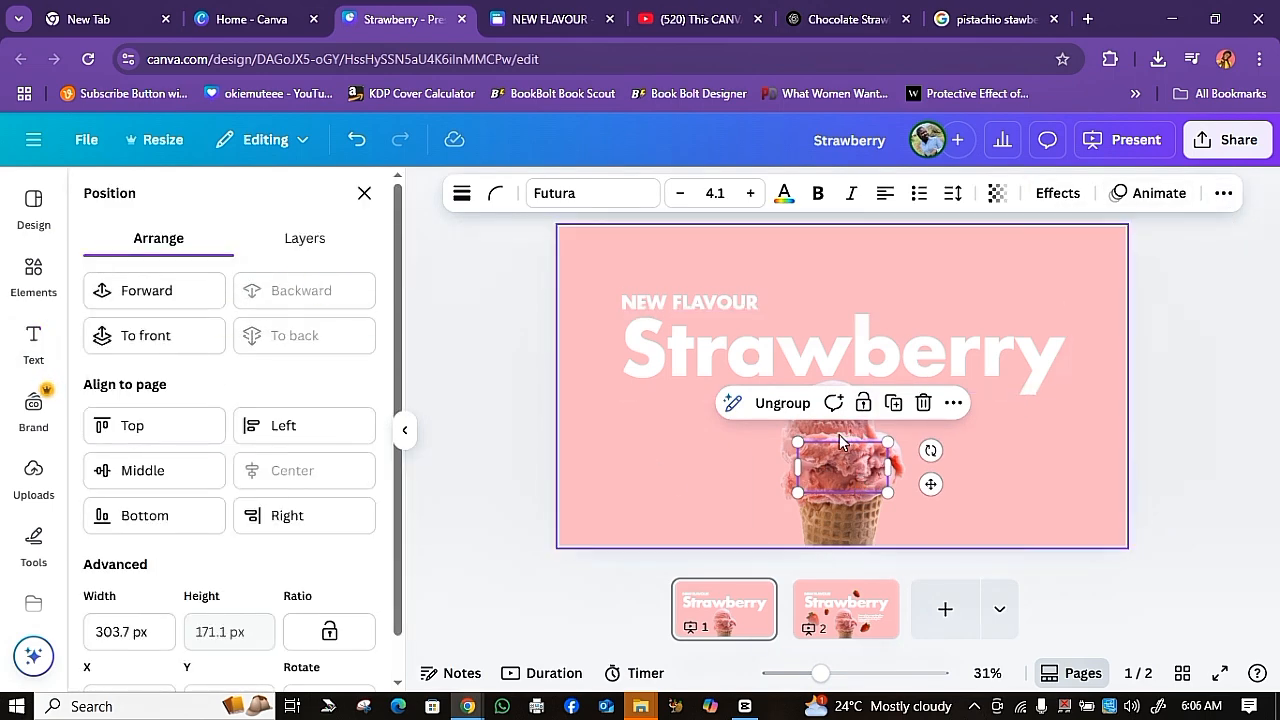
{"action": "left_click_drag", "start_coordinate": [846, 462], "coordinate": [842, 458]}
Step: Unlock the ice cream cone on page 1, shrink it to about 477 px wide, and centre it horizontally on the page
{"action": "left_click", "coordinate": [918, 364]}
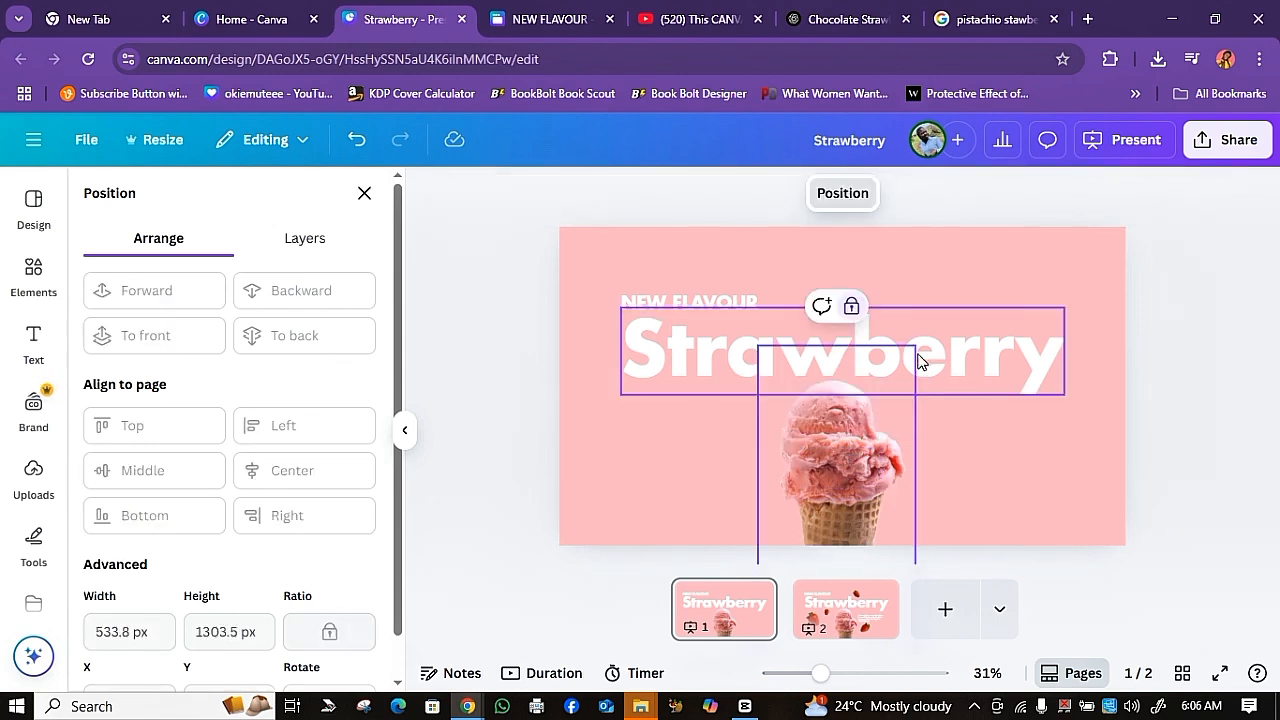
{"action": "left_click", "coordinate": [852, 309]}
{"action": "left_click_drag", "start_coordinate": [910, 360], "coordinate": [897, 387]}
{"action": "left_click_drag", "start_coordinate": [817, 489], "coordinate": [832, 492]}
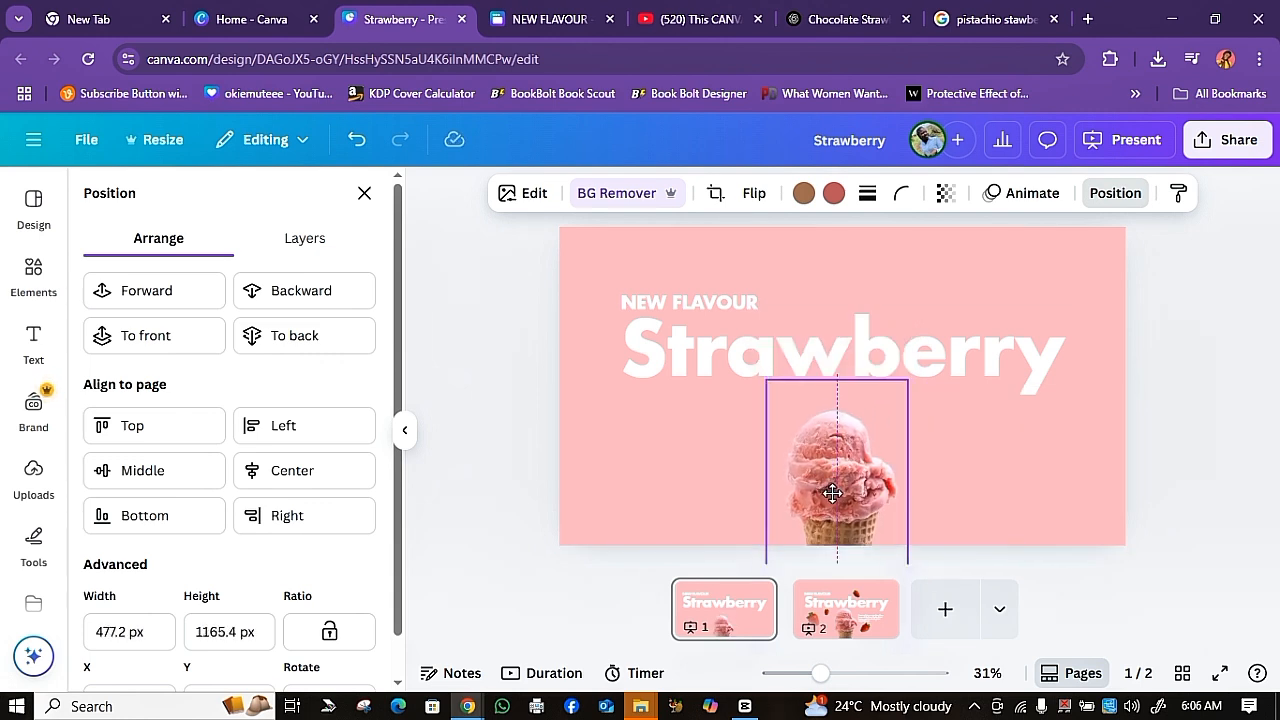
Step: Shrink the Strawberry heading to size 125 and NEW FLAVOUR to size 31.9, and centre both above the cone
{"action": "left_click", "coordinate": [989, 366]}
{"action": "left_click_drag", "start_coordinate": [1063, 391], "coordinate": [914, 366]}
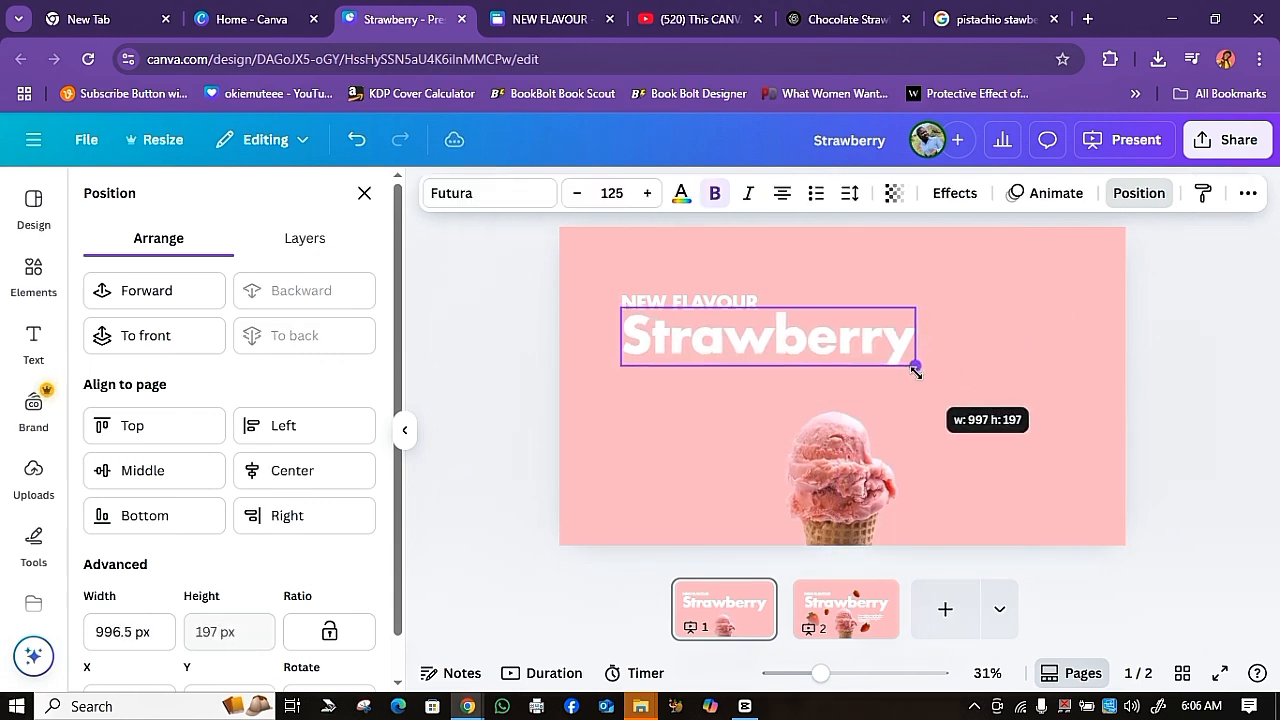
{"action": "left_click_drag", "start_coordinate": [800, 351], "coordinate": [852, 370]}
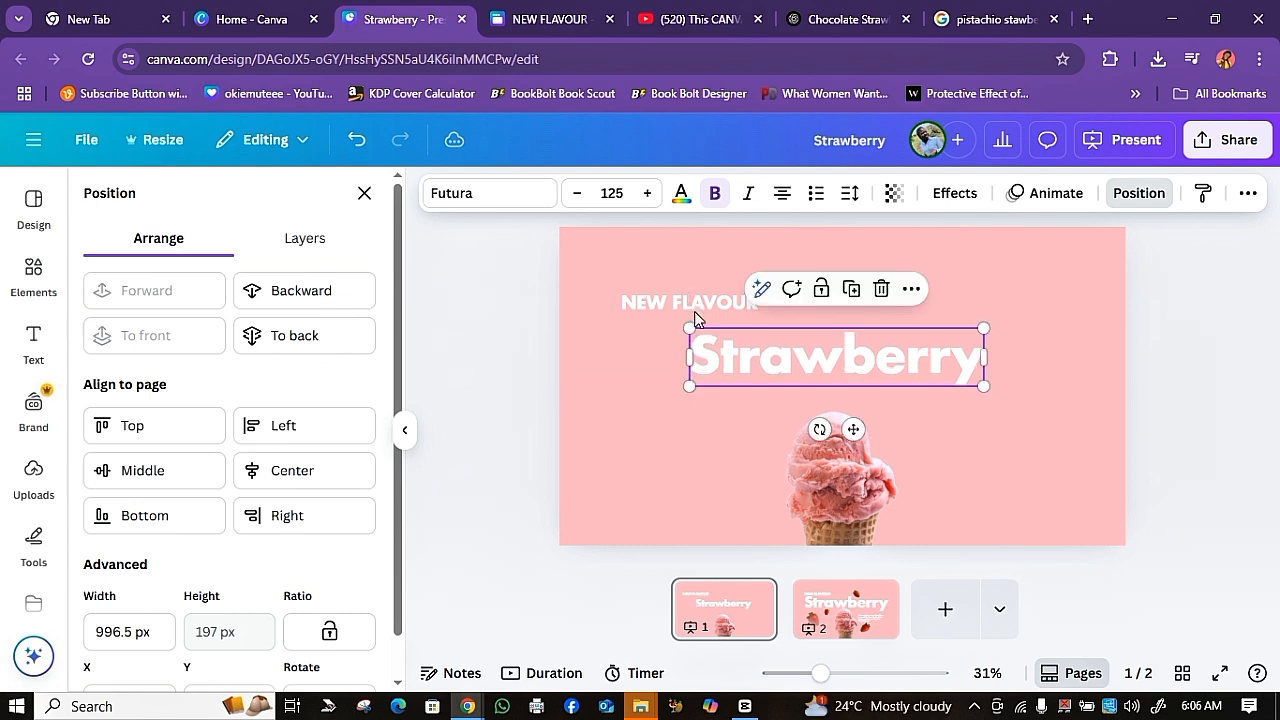
{"action": "left_click", "coordinate": [710, 304]}
{"action": "left_click_drag", "start_coordinate": [710, 304], "coordinate": [842, 306]}
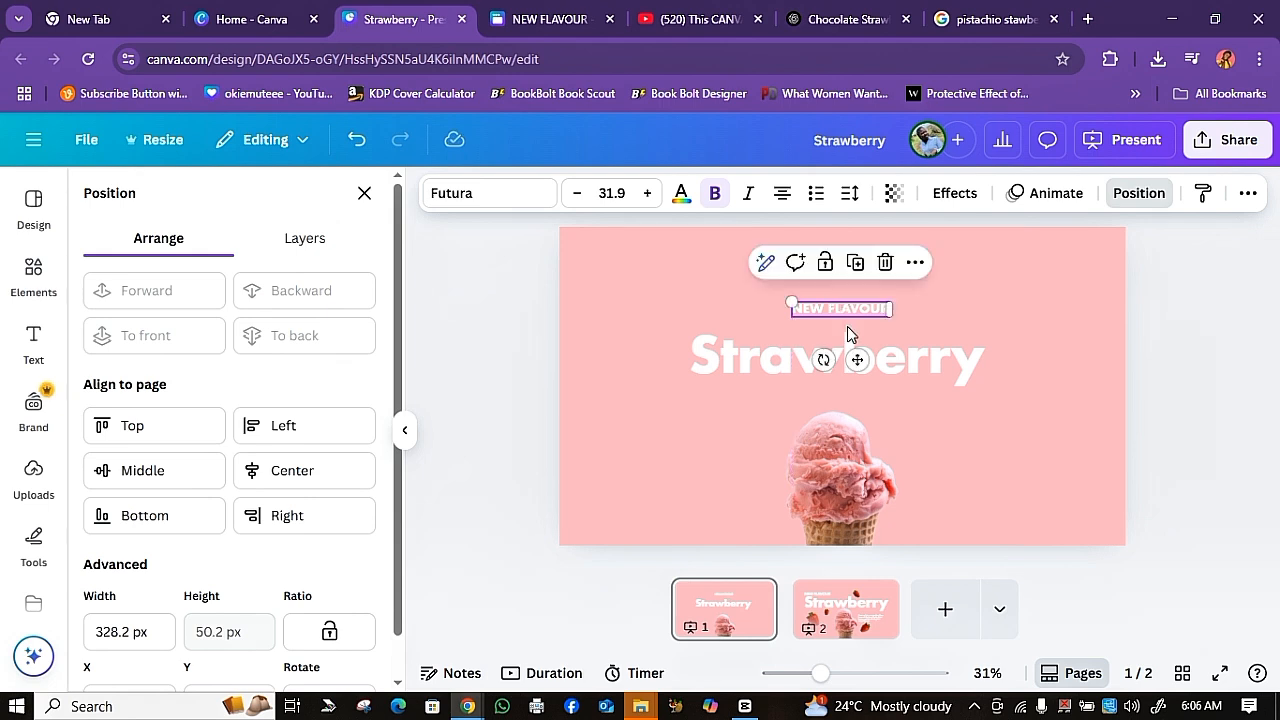
{"action": "left_click", "coordinate": [911, 365]}
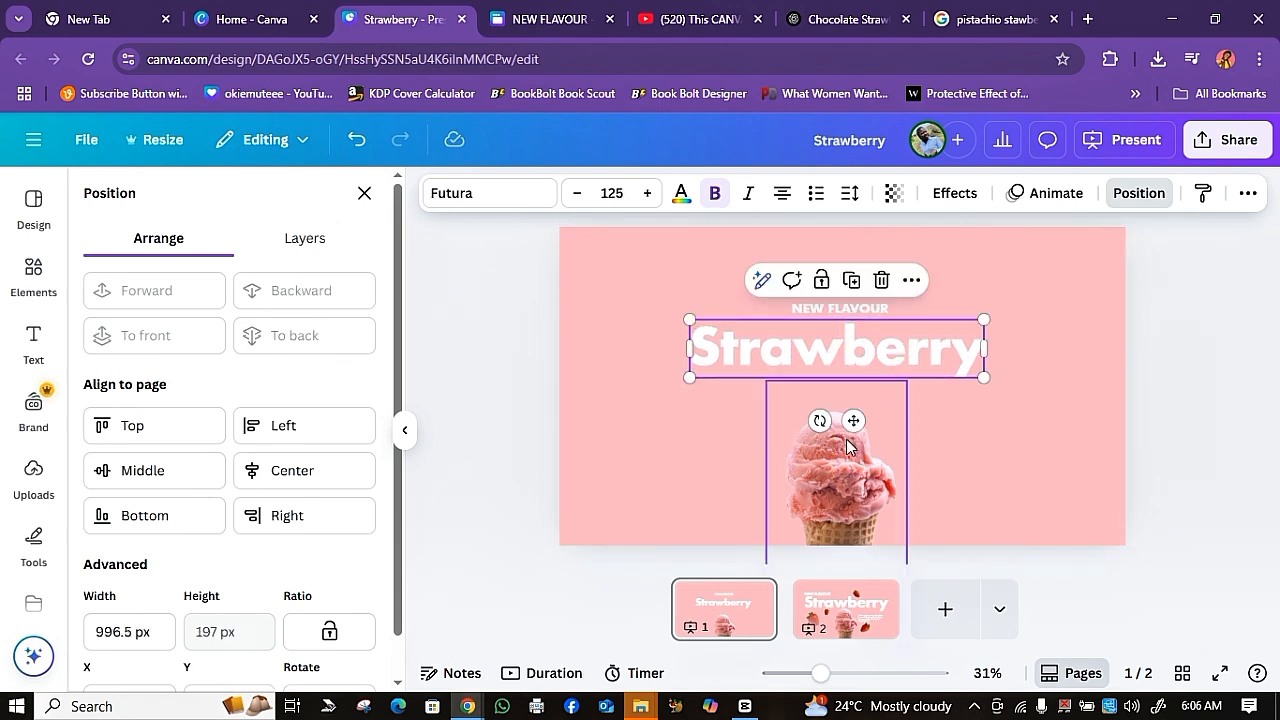
Step: Enlarge the ice cream cone to about 522 px wide and centre it just under the heading
{"action": "left_click", "coordinate": [903, 403]}
{"action": "left_click_drag", "start_coordinate": [924, 366], "coordinate": [925, 350]}
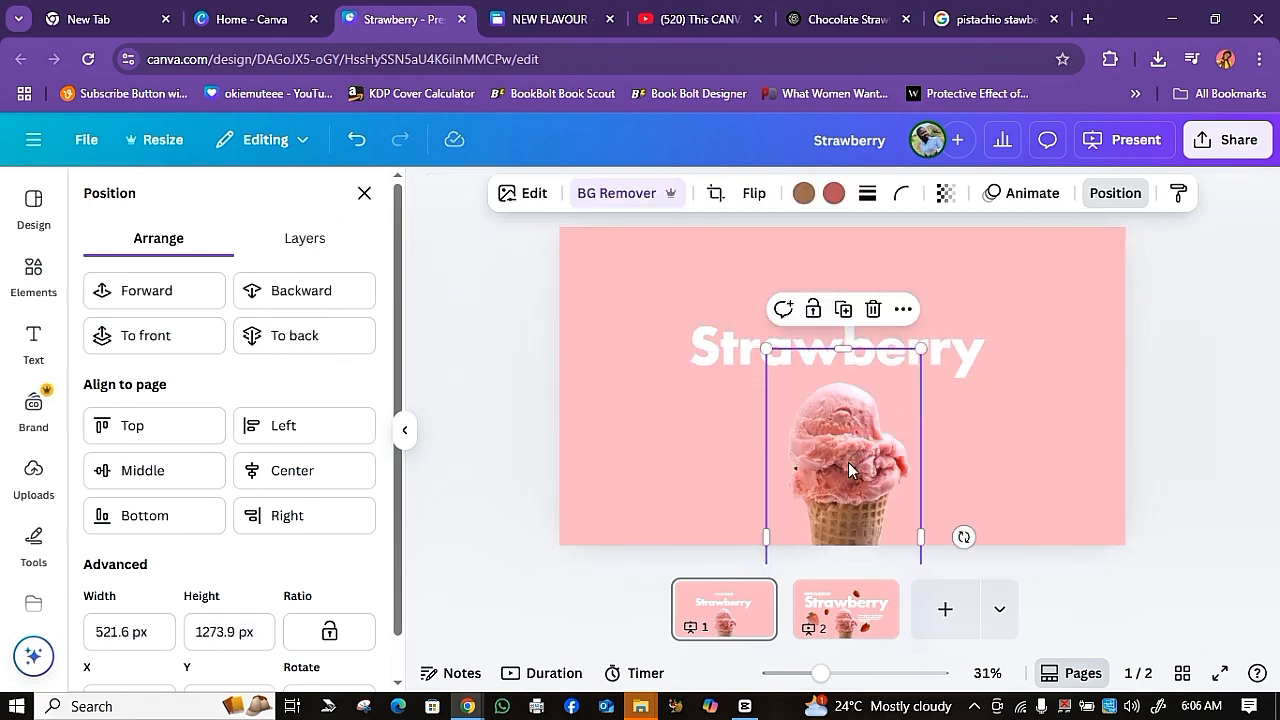
{"action": "left_click_drag", "start_coordinate": [848, 462], "coordinate": [838, 461]}
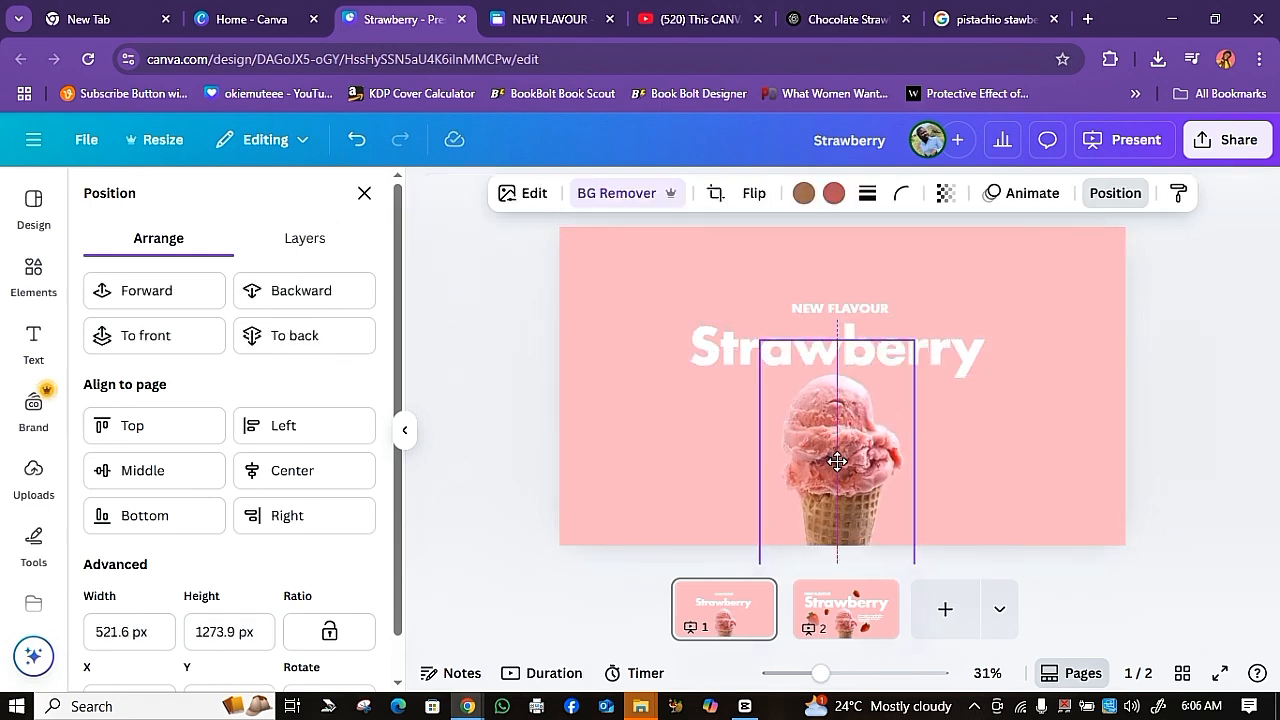
Step: Move the cone, the Strawberry heading and NEW FLAVOUR together slightly down the page
{"action": "left_click", "coordinate": [968, 355], "text": "shift"}
{"action": "left_click", "coordinate": [838, 308], "text": "shift"}
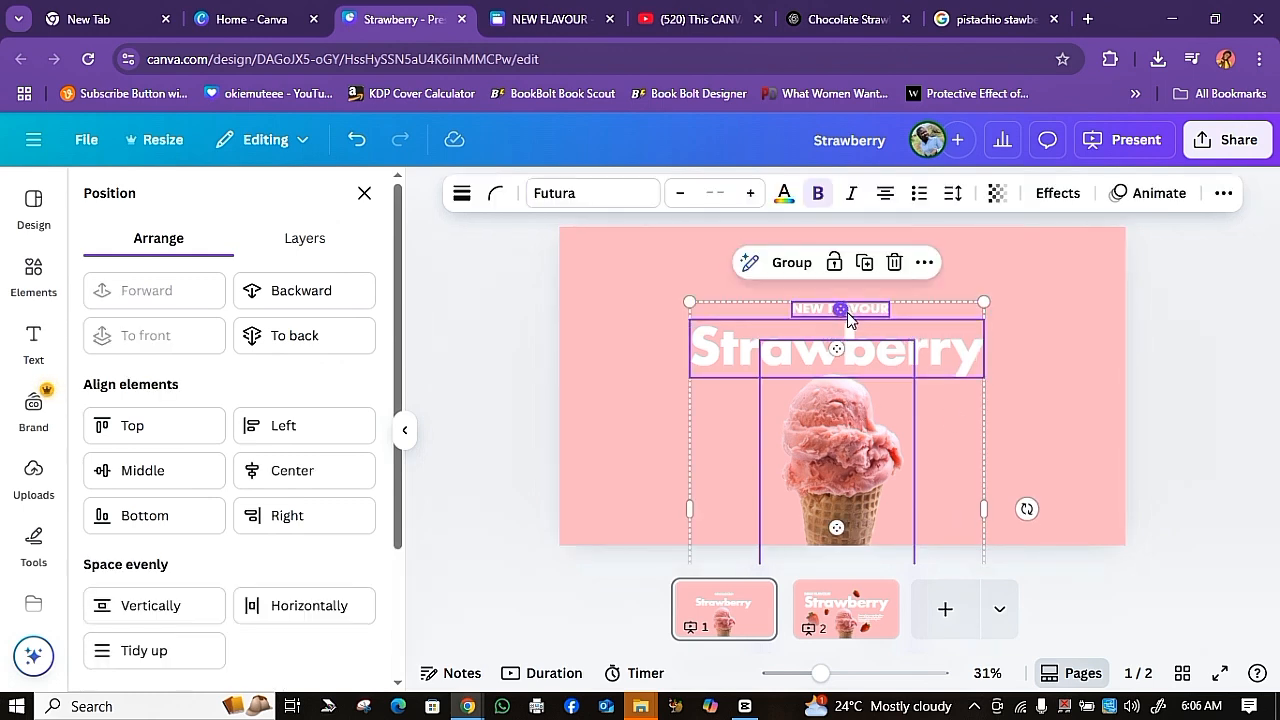
{"action": "mouse_move", "coordinate": [860, 400]}
{"action": "left_mouse_down"}
{"action": "mouse_move", "coordinate": [871, 409]}
{"action": "mouse_move", "coordinate": [857, 394]}
{"action": "mouse_move", "coordinate": [858, 409]}
{"action": "left_mouse_up"}
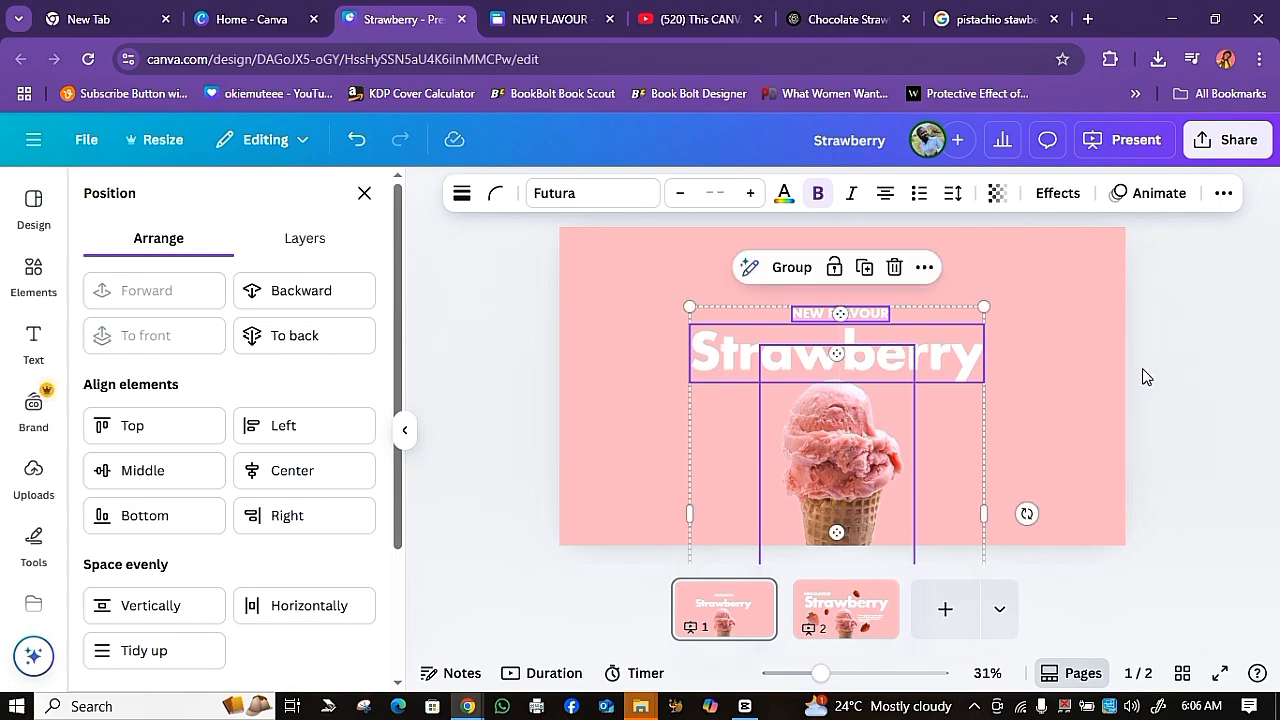
{"action": "key", "text": "ctrl+/"}
{"action": "key", "text": "ctrl+/"}
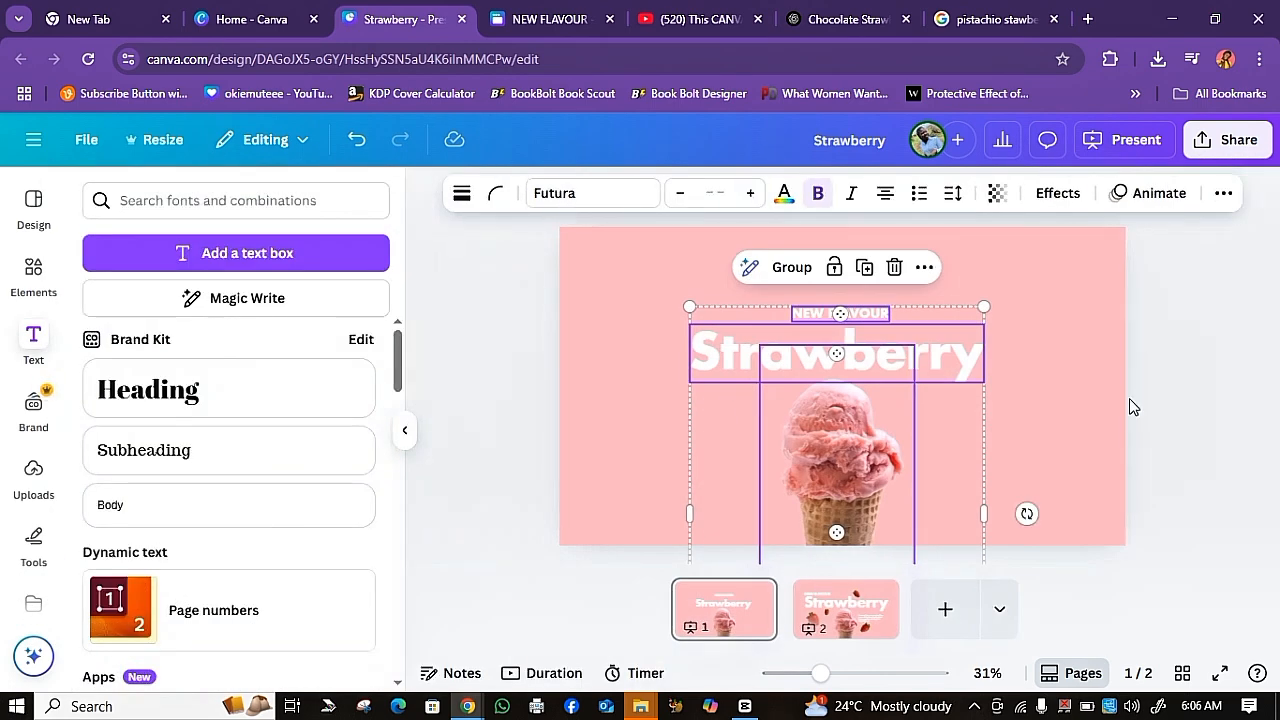
{"action": "left_click", "coordinate": [1149, 402]}
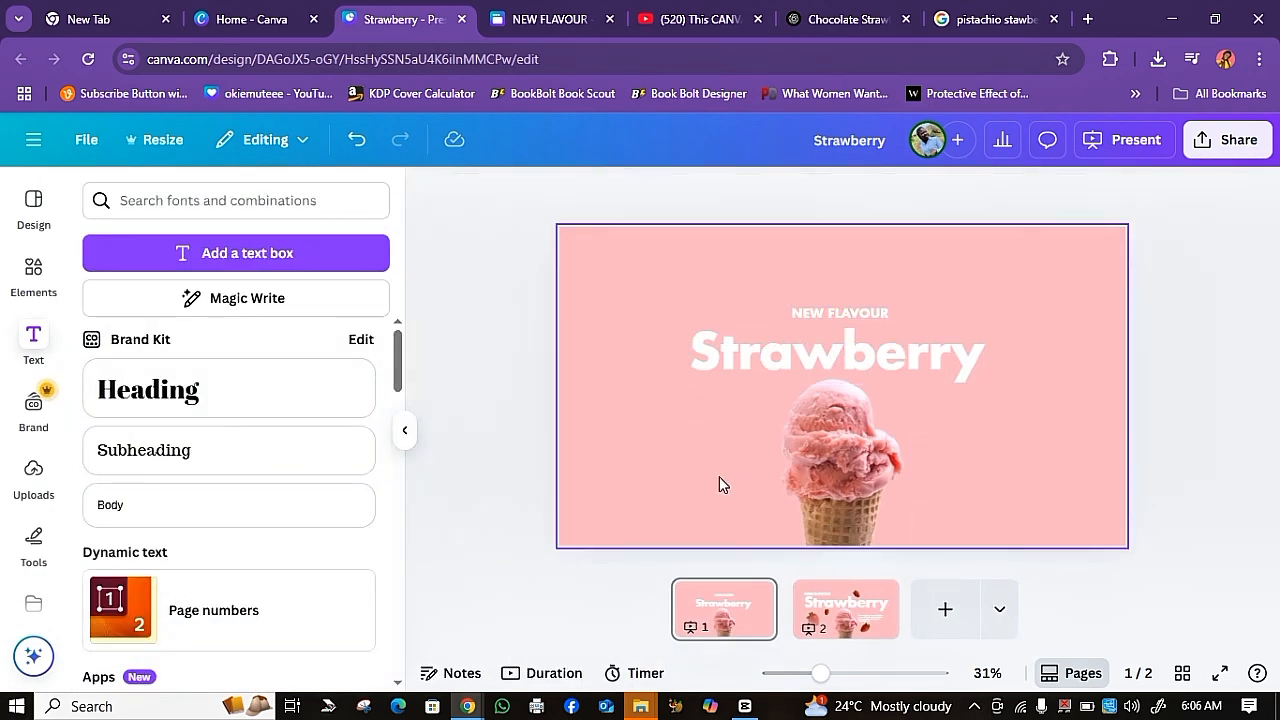
Step: Apply a Match & Move transition between pages 1 and 2 with a duration of 1.7 seconds
{"action": "left_click", "coordinate": [785, 628]}
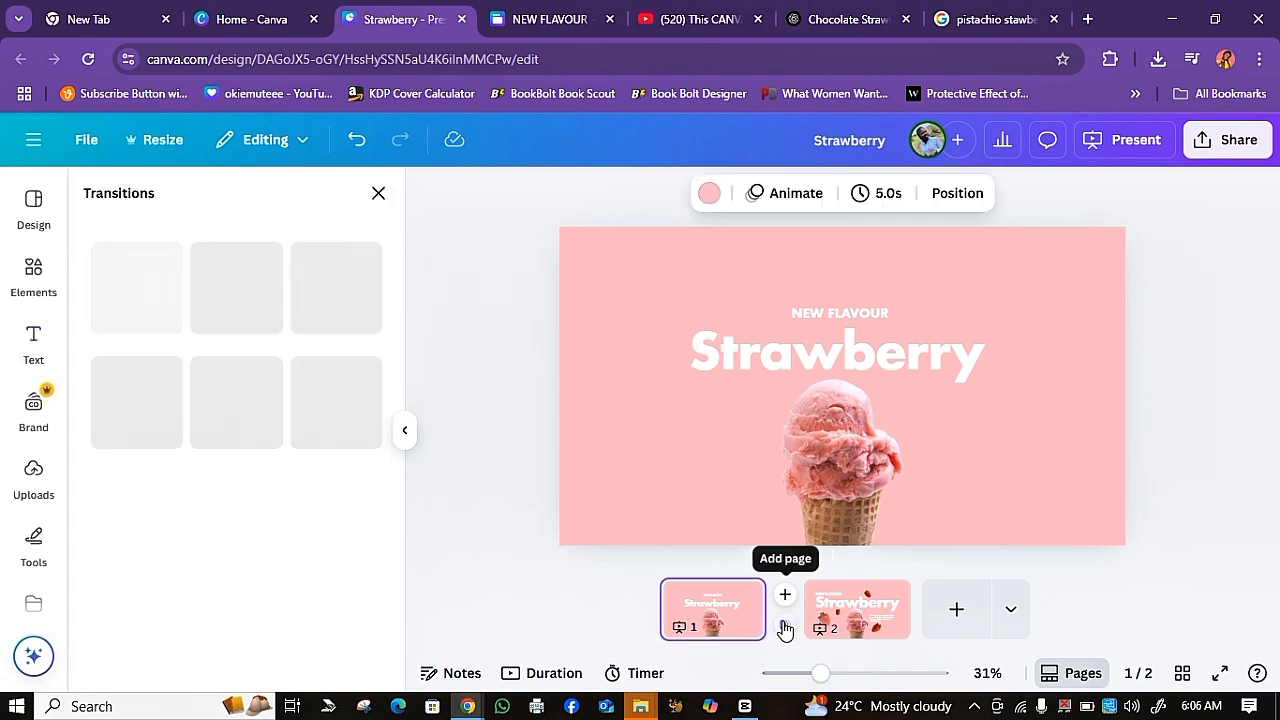
{"action": "scroll", "coordinate": [157, 575], "scroll_direction": "down", "scroll_amount": 1}
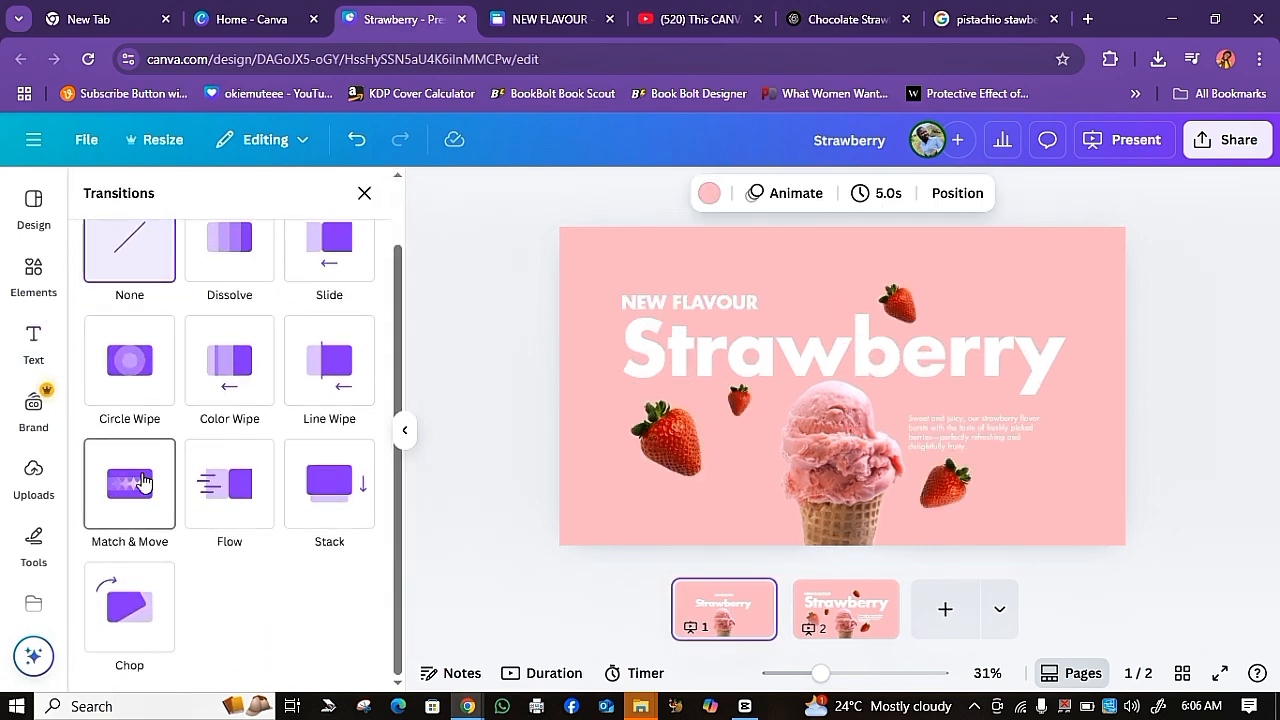
{"action": "left_click", "coordinate": [143, 482]}
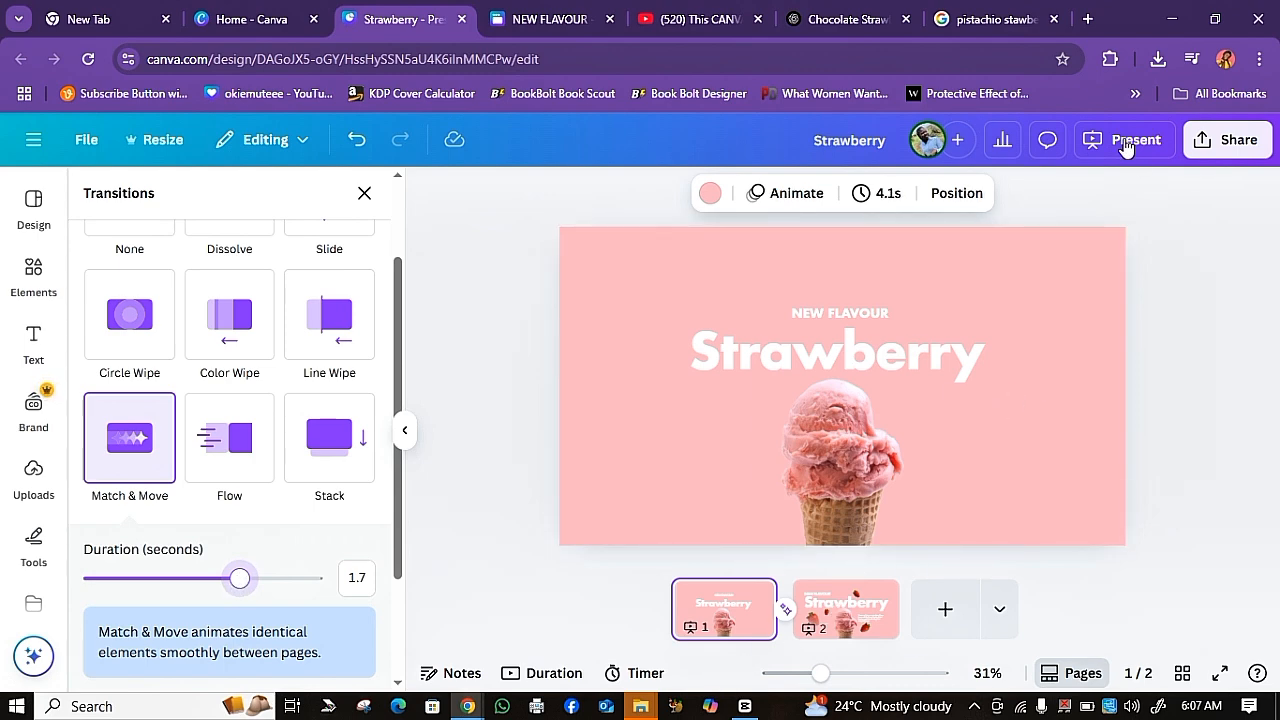
Step: Duplicate page 2 and unlock the ice cream cone on the new page 3
{"action": "left_click", "coordinate": [855, 622]}
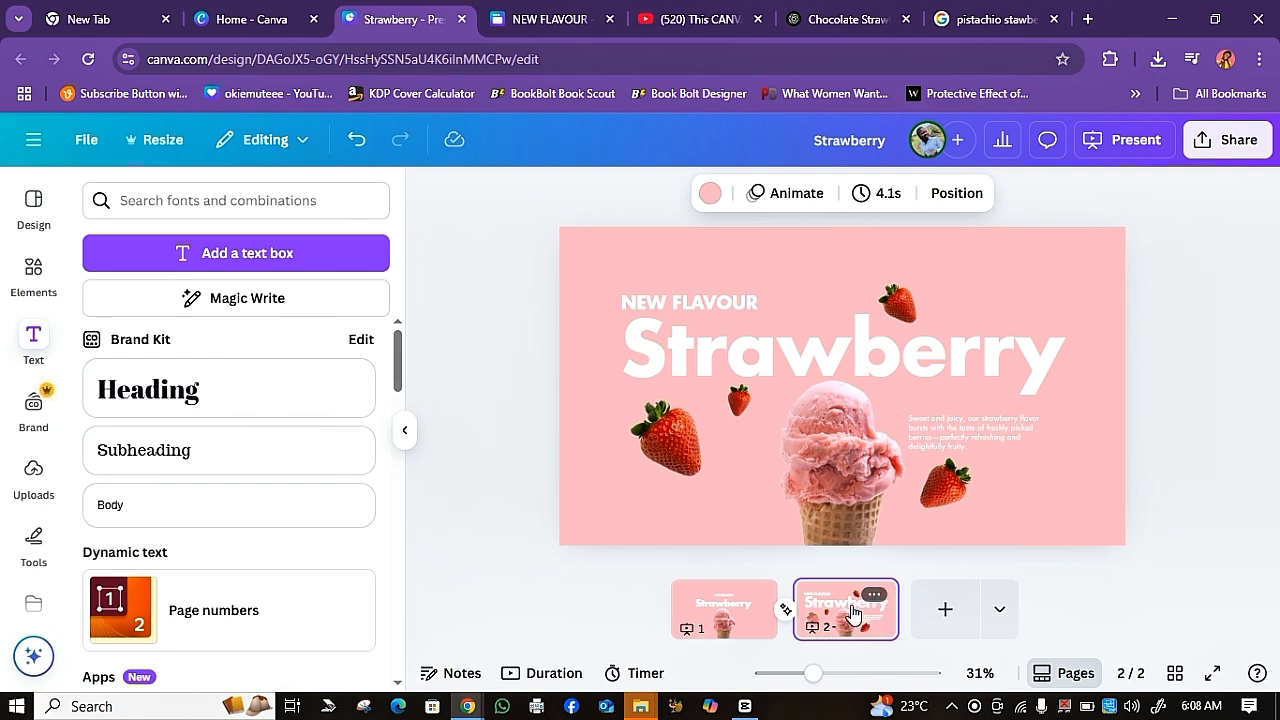
{"action": "key", "text": "ctrl+d"}
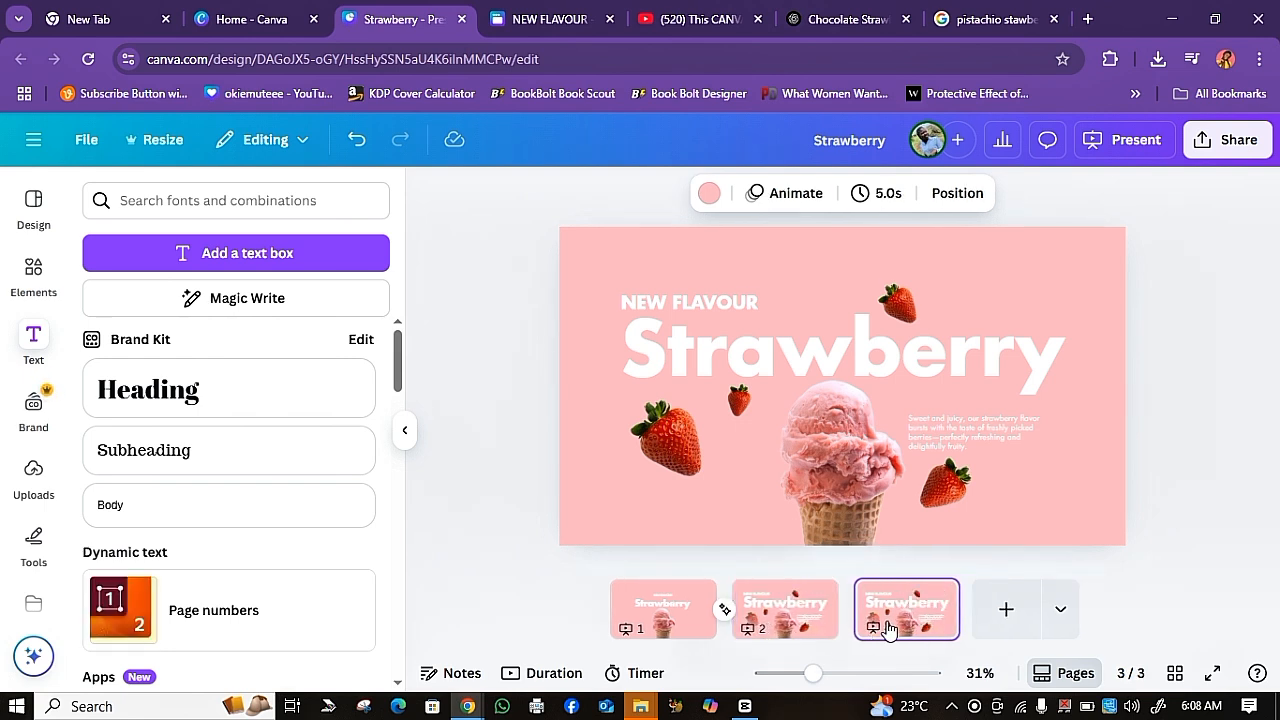
{"action": "left_click", "coordinate": [843, 522]}
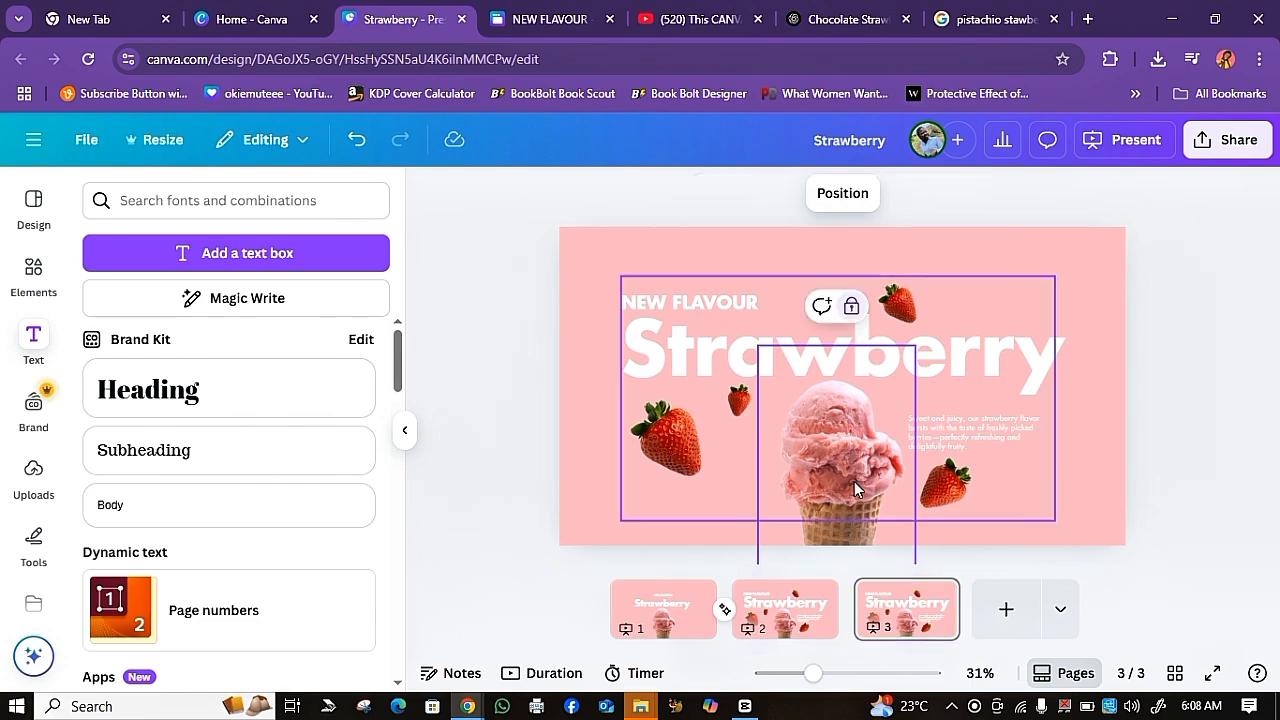
{"action": "left_click", "coordinate": [33, 270]}
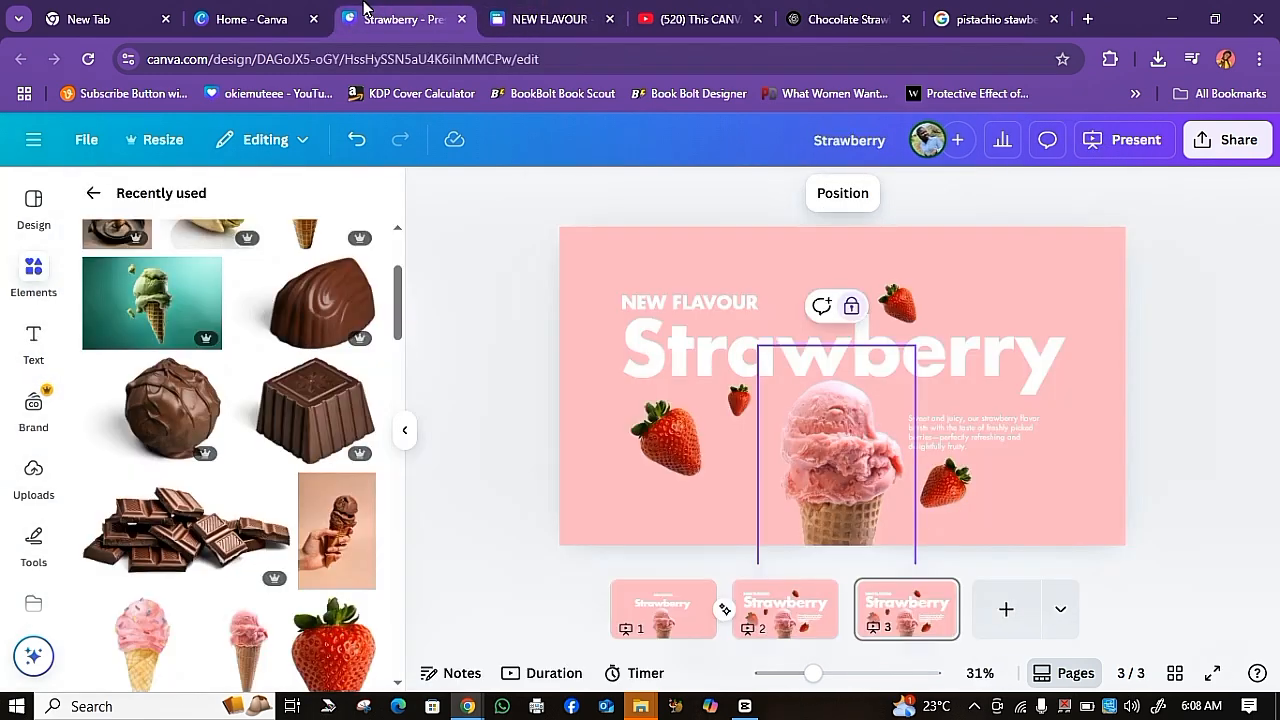
{"action": "left_click", "coordinate": [836, 453]}
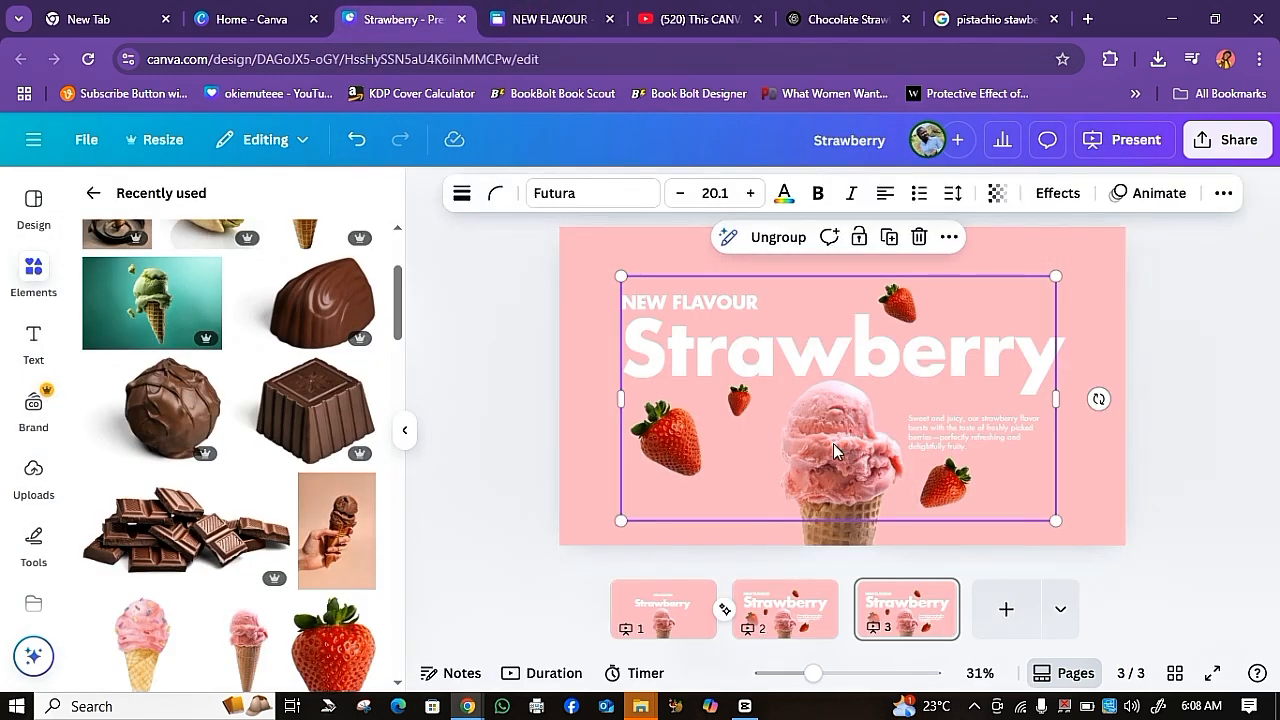
{"action": "left_click", "coordinate": [1168, 363]}
{"action": "left_click", "coordinate": [831, 534]}
{"action": "left_click", "coordinate": [831, 520]}
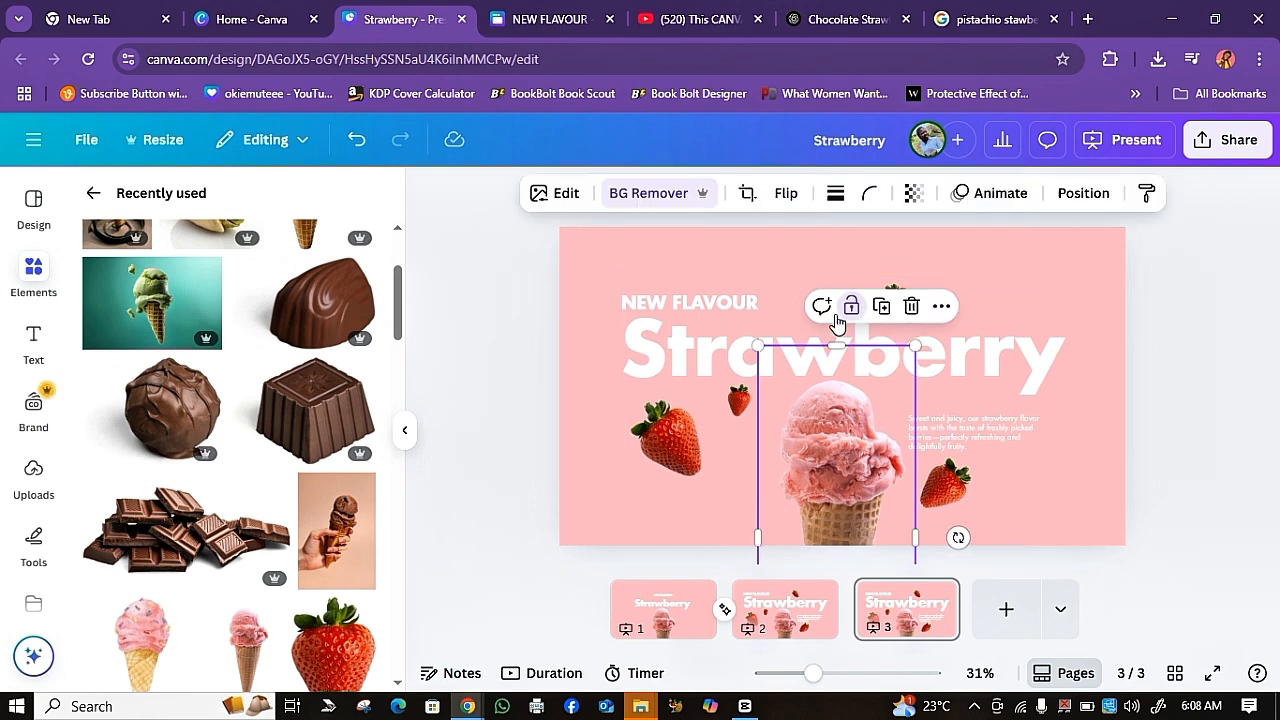
{"action": "left_click", "coordinate": [508, 362]}
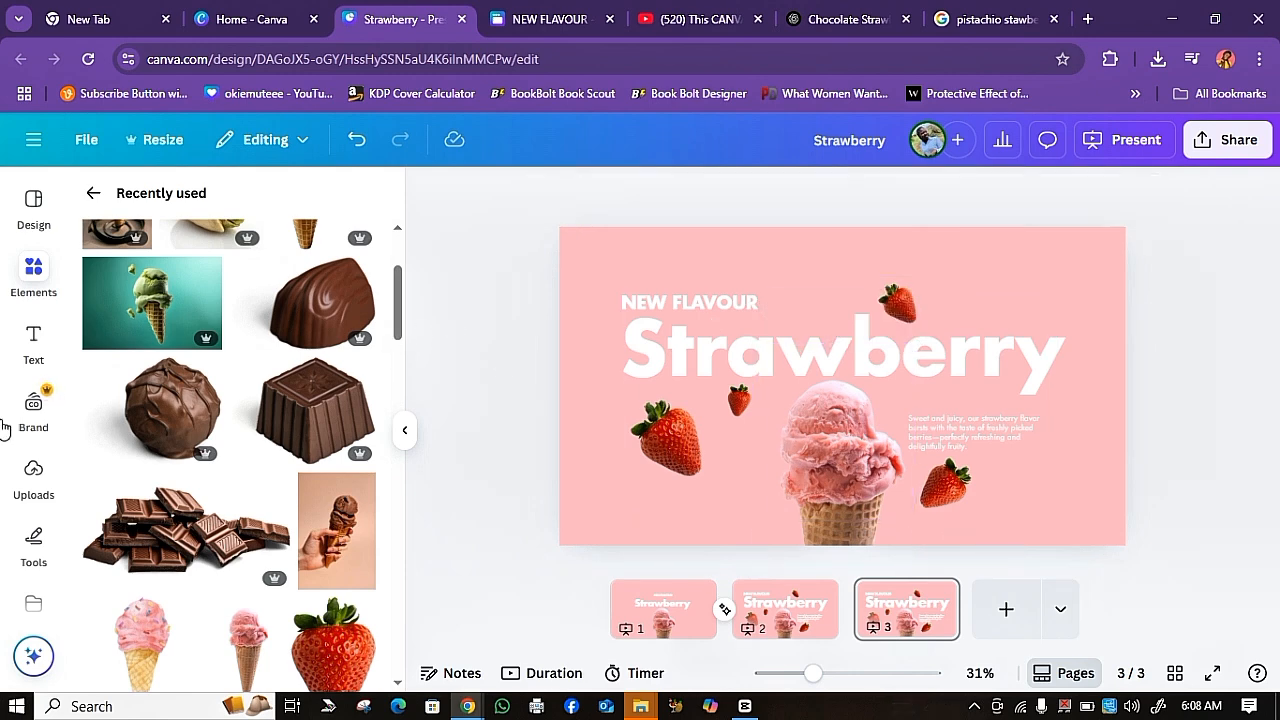
Step: Add the uploaded chocolate ice cream photo to page 3 and delete the pink ice cream cone
{"action": "left_click", "coordinate": [33, 477]}
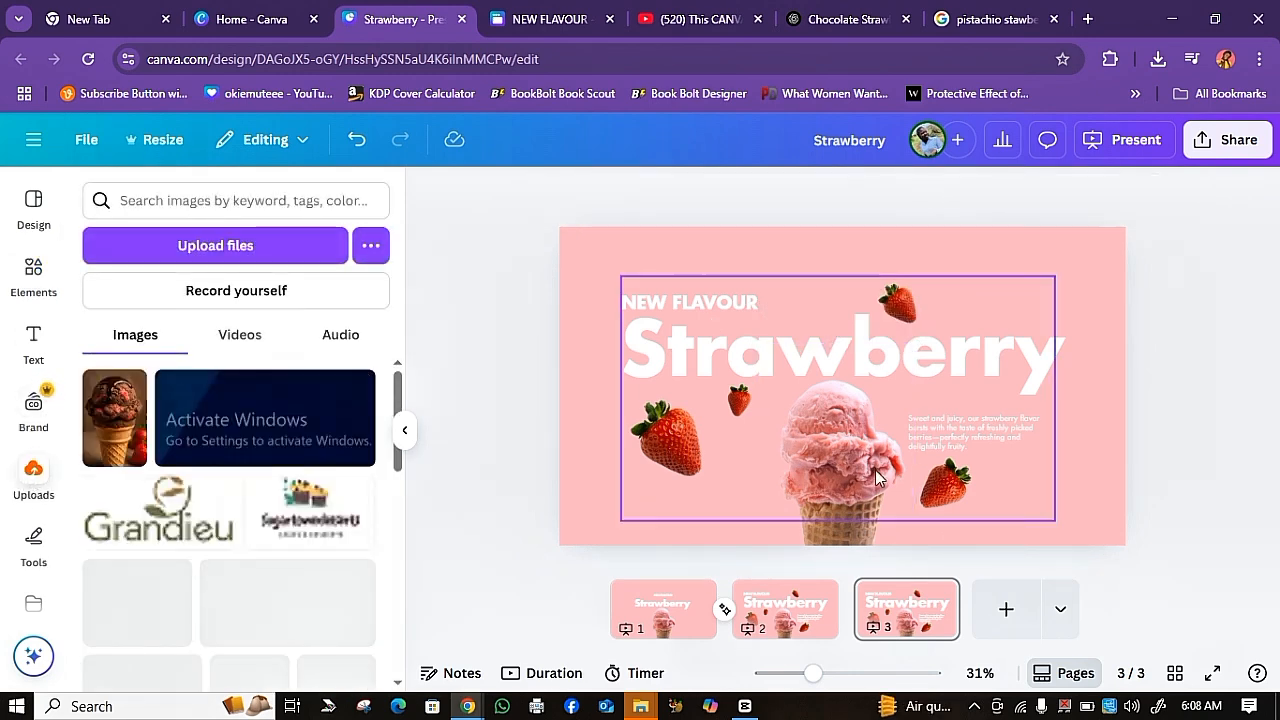
{"action": "left_click_drag", "start_coordinate": [857, 350], "coordinate": [747, 462]}
{"action": "left_click", "coordinate": [890, 470]}
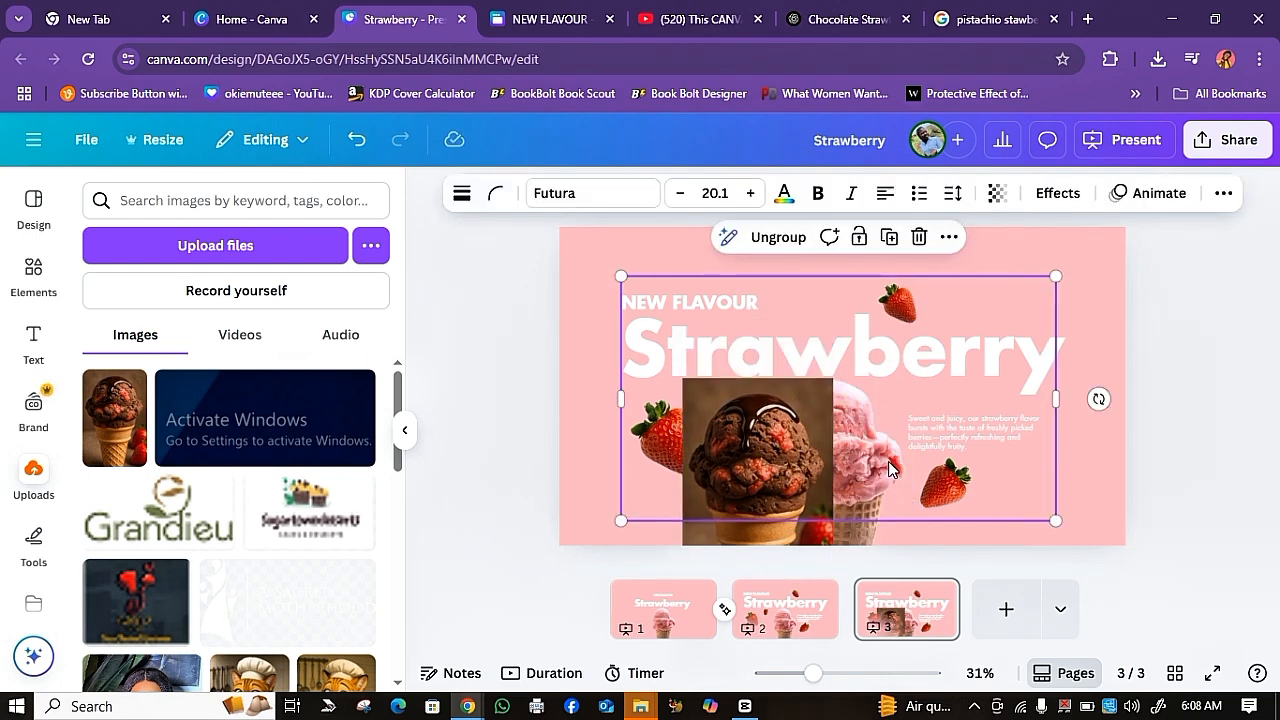
{"action": "left_click", "coordinate": [869, 538]}
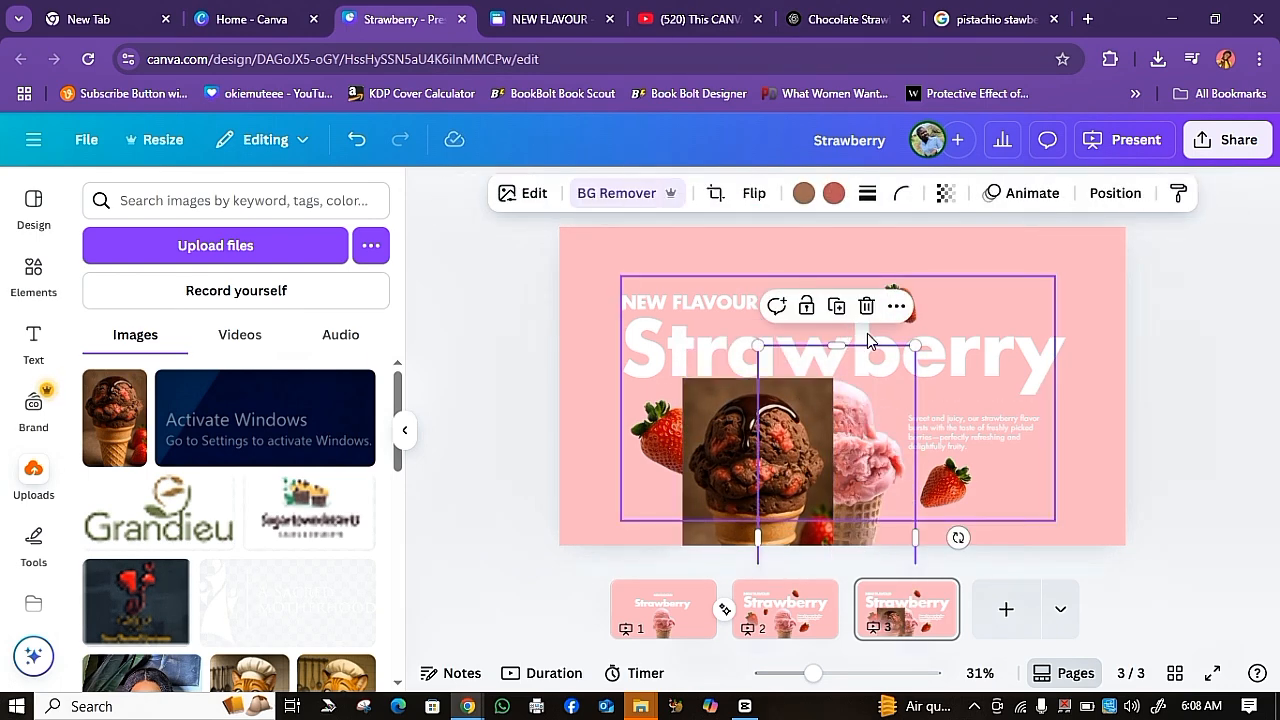
{"action": "left_click", "coordinate": [866, 306]}
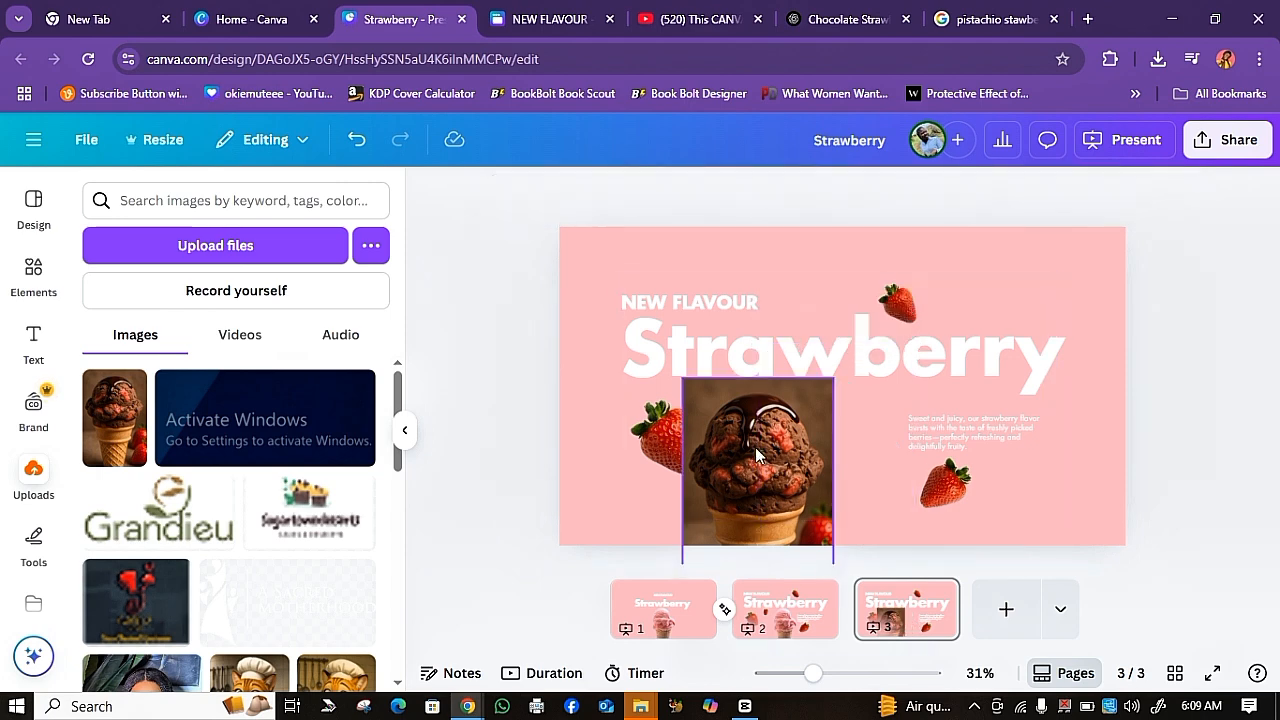
Step: Remove the chocolate ice cream photo's background, then enlarge the cone and place it centrally below the heading
{"action": "left_click", "coordinate": [786, 452]}
{"action": "left_click_drag", "start_coordinate": [786, 452], "coordinate": [844, 453]}
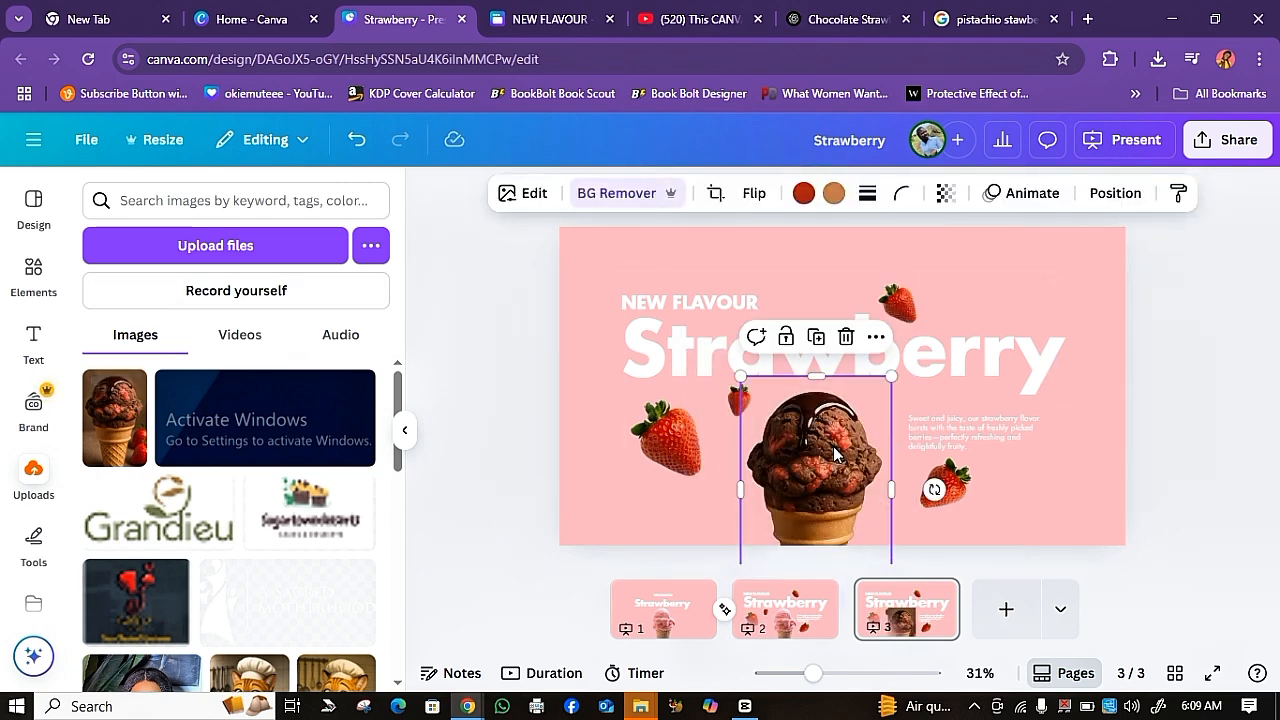
{"action": "left_click_drag", "start_coordinate": [833, 446], "coordinate": [840, 451]}
{"action": "left_click_drag", "start_coordinate": [909, 371], "coordinate": [929, 341]}
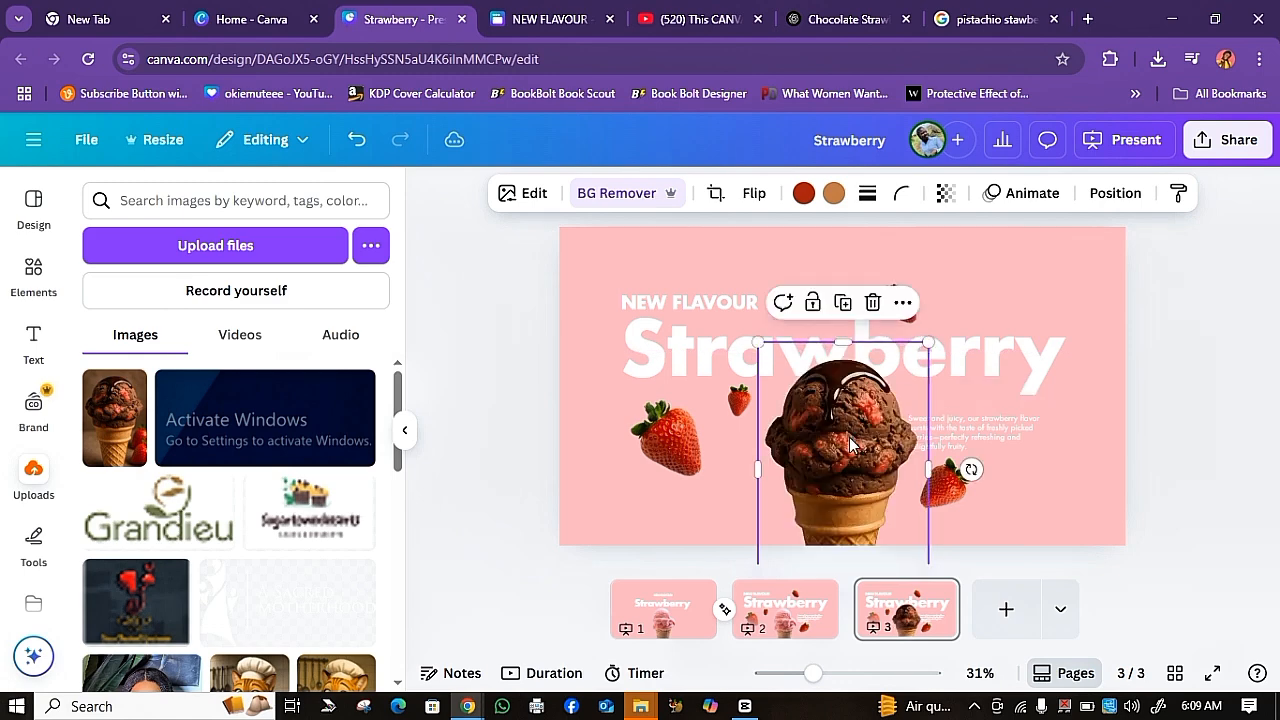
{"action": "left_click_drag", "start_coordinate": [842, 432], "coordinate": [830, 460]}
Step: Ungroup the strawberries and description text on page 3, and replace the Strawberry heading with "Chocolate"
{"action": "left_click", "coordinate": [940, 500]}
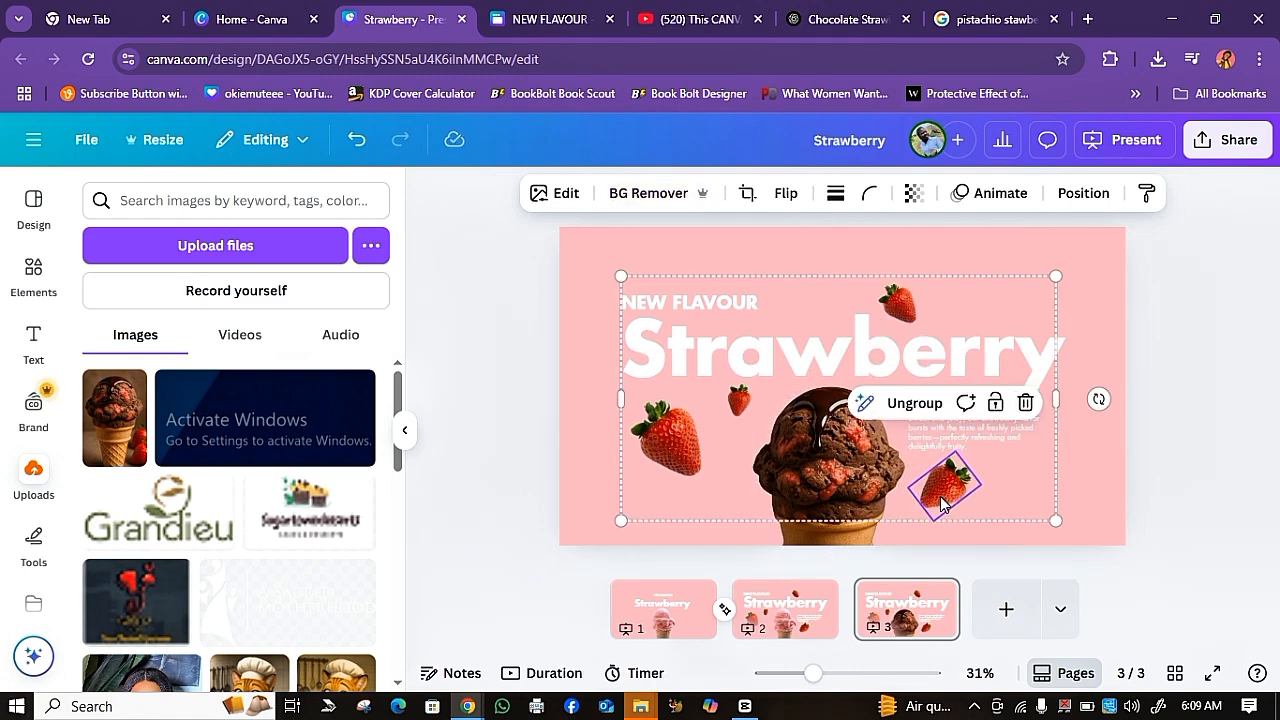
{"action": "left_click", "coordinate": [895, 403]}
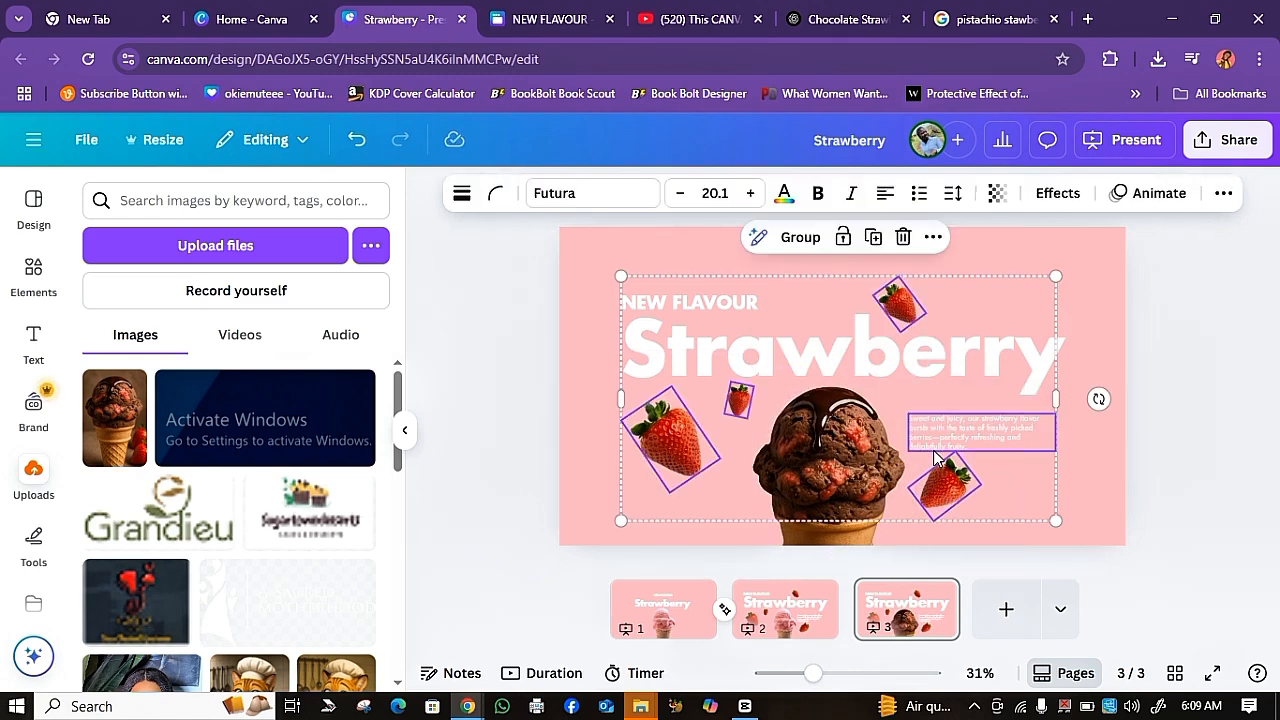
{"action": "left_click", "coordinate": [860, 363]}
{"action": "double_click", "coordinate": [860, 360]}
{"action": "type", "text": "CHOC"}
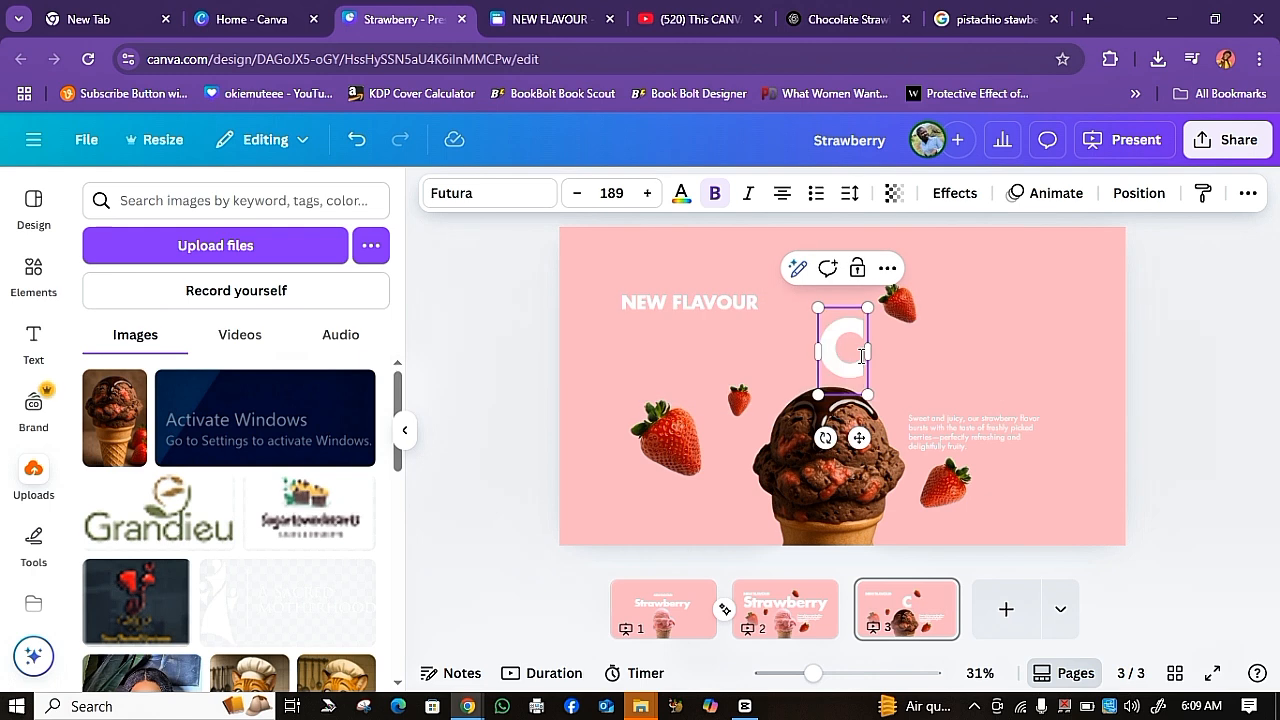
{"action": "key", "text": "BackSpace"}
{"action": "key", "text": "BackSpace"}
{"action": "key", "text": "BackSpace"}
{"action": "type", "text": "hocolate"}
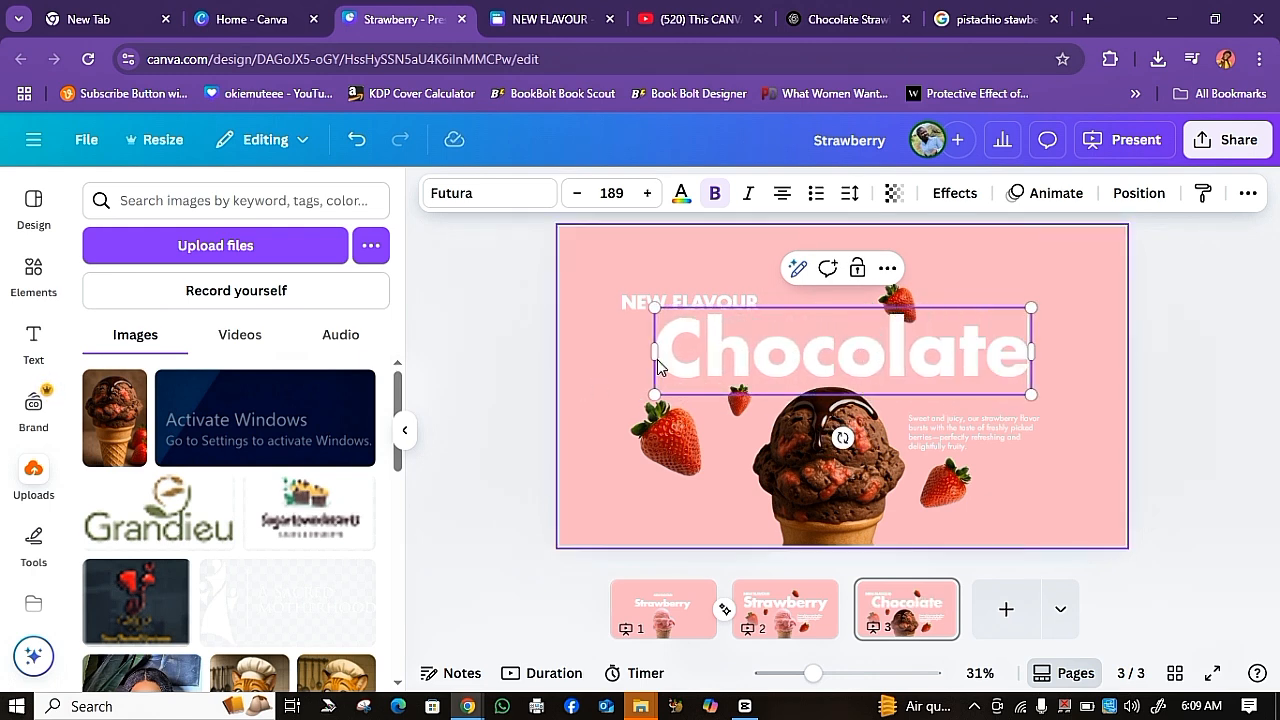
Step: Align the Chocolate heading's left edge with NEW FLAVOUR, enlarge it to font size 218, and shift the upper strawberry further right
{"action": "key", "text": "Escape"}
{"action": "left_click_drag", "start_coordinate": [748, 366], "coordinate": [714, 362]}
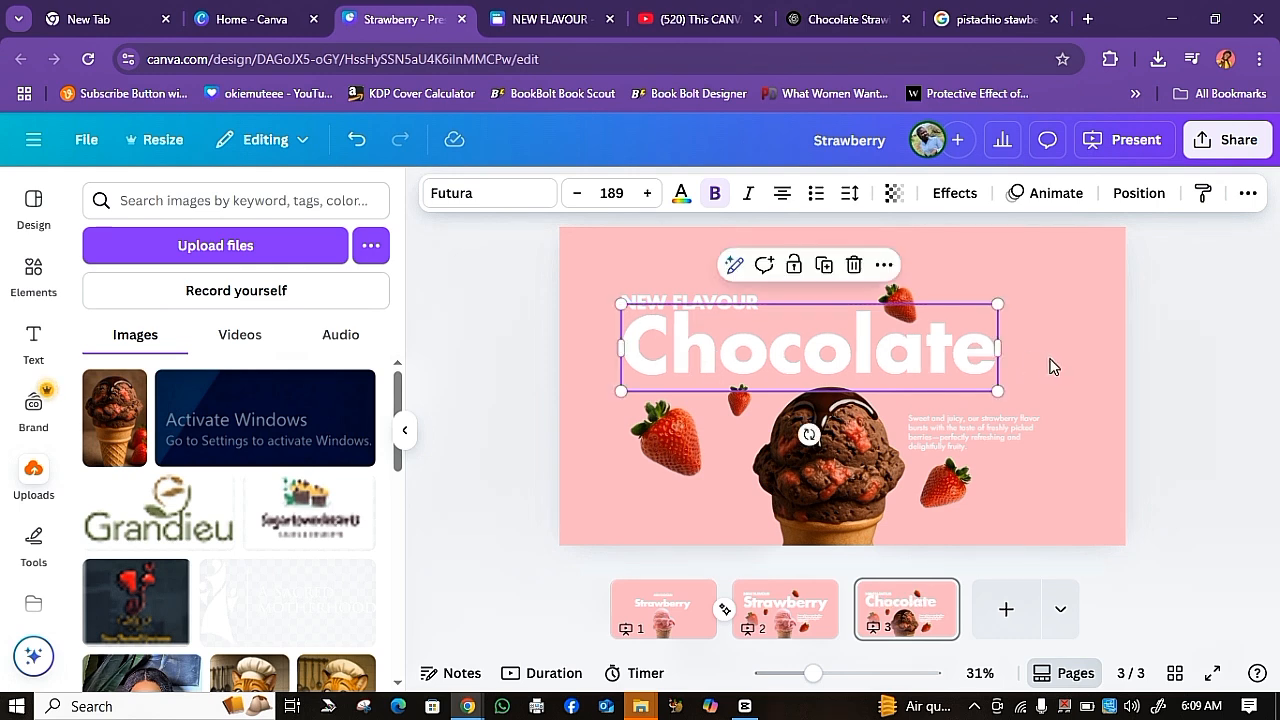
{"action": "left_click_drag", "start_coordinate": [997, 390], "coordinate": [1056, 404]}
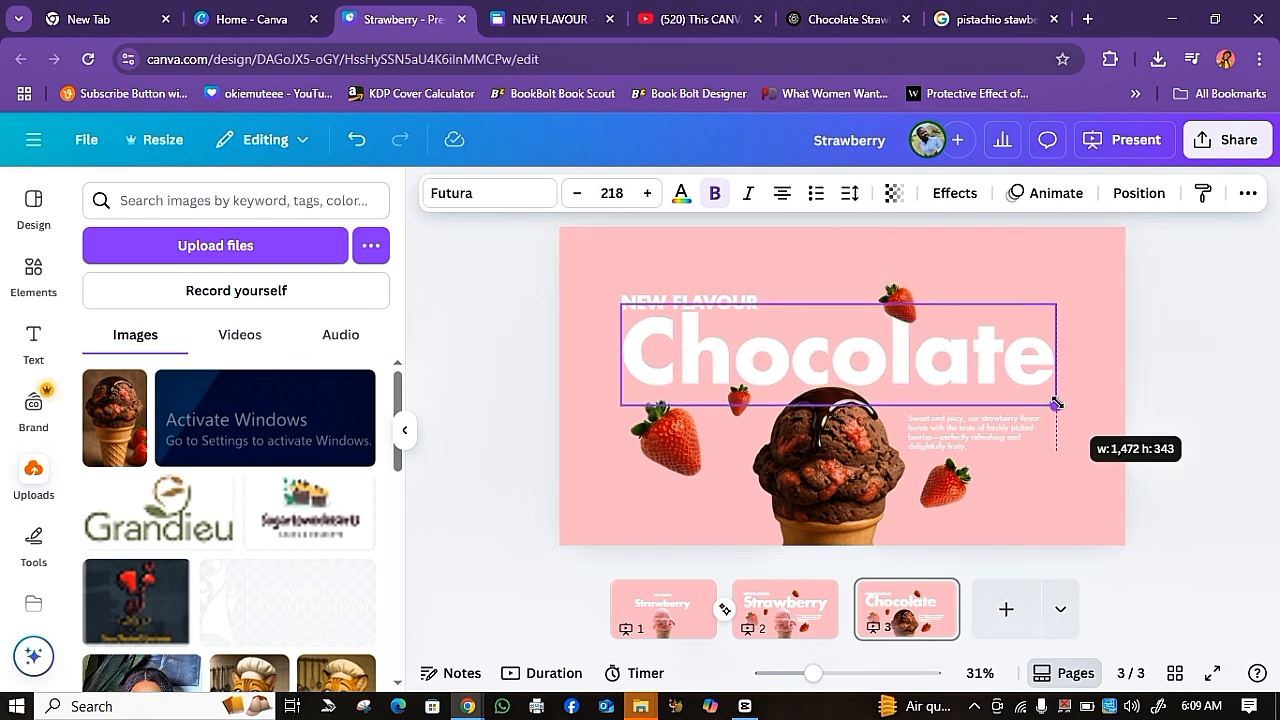
{"action": "left_click", "coordinate": [895, 302]}
{"action": "left_click_drag", "start_coordinate": [898, 305], "coordinate": [940, 303]}
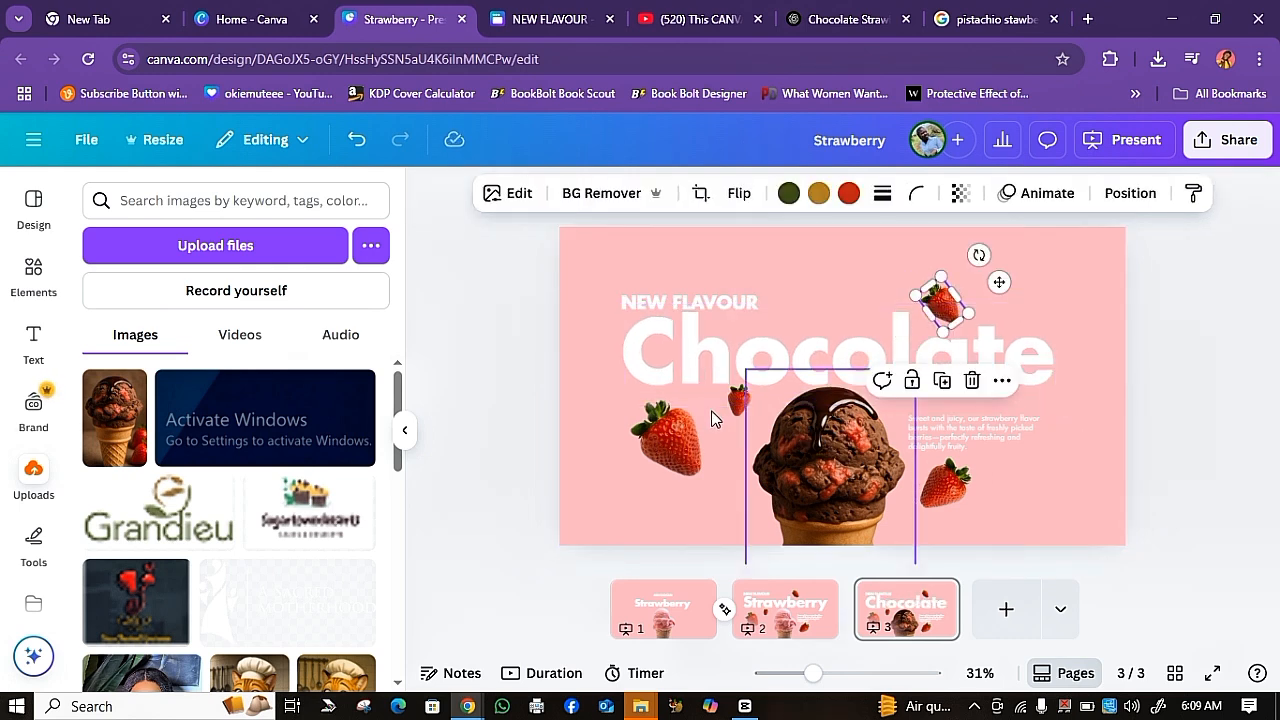
Step: Add the ridged chocolate piece from the recently used elements, shrink it and place it over the start of the heading
{"action": "left_click", "coordinate": [45, 287]}
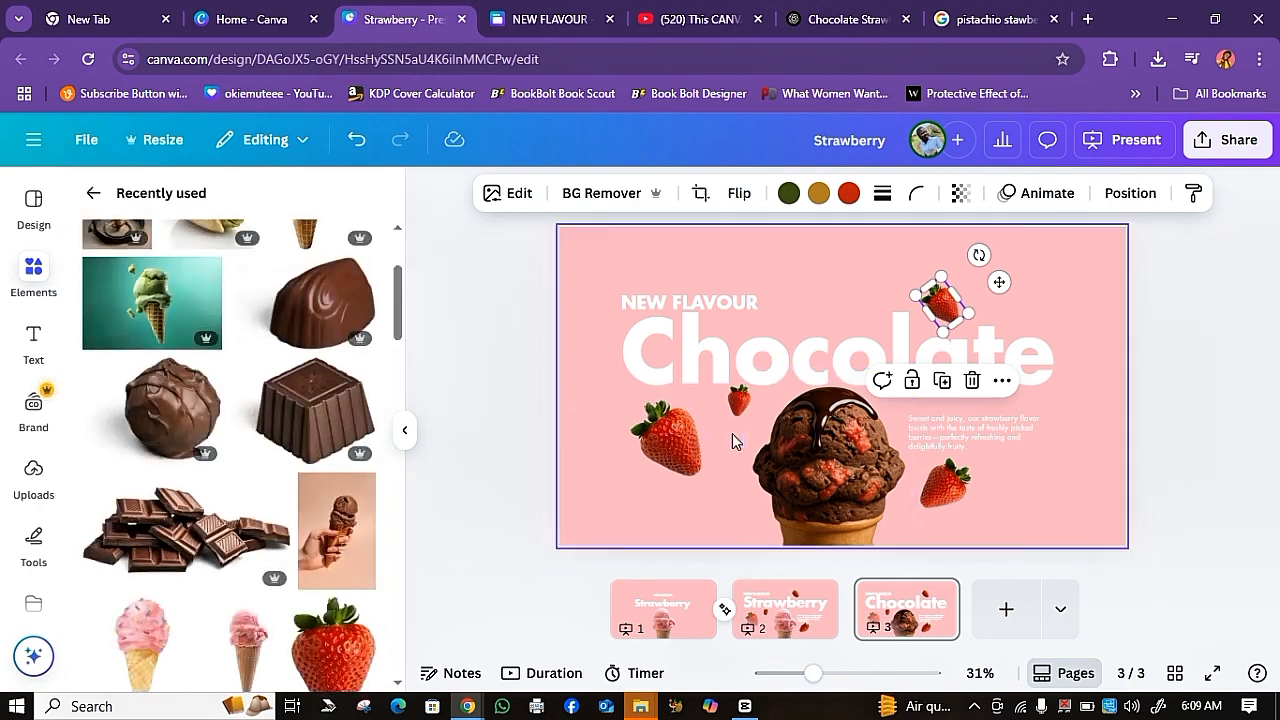
{"action": "left_click", "coordinate": [329, 326]}
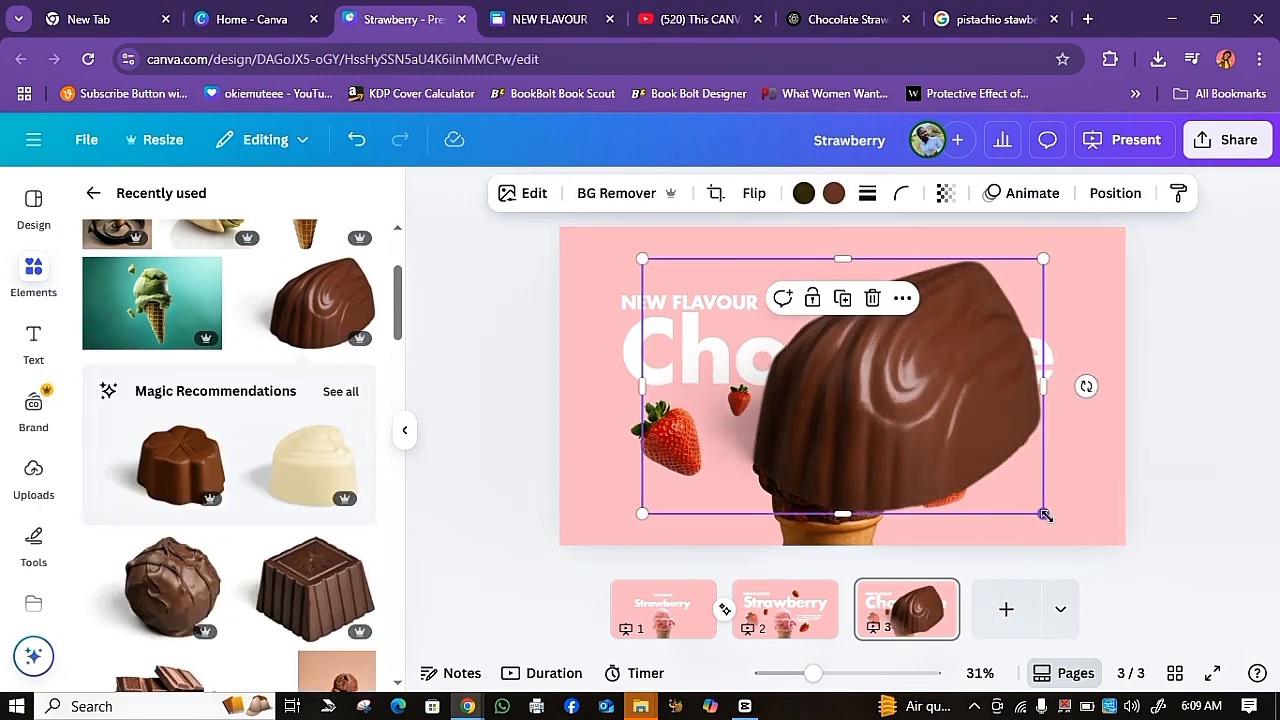
{"action": "left_click_drag", "start_coordinate": [1043, 513], "coordinate": [775, 344]}
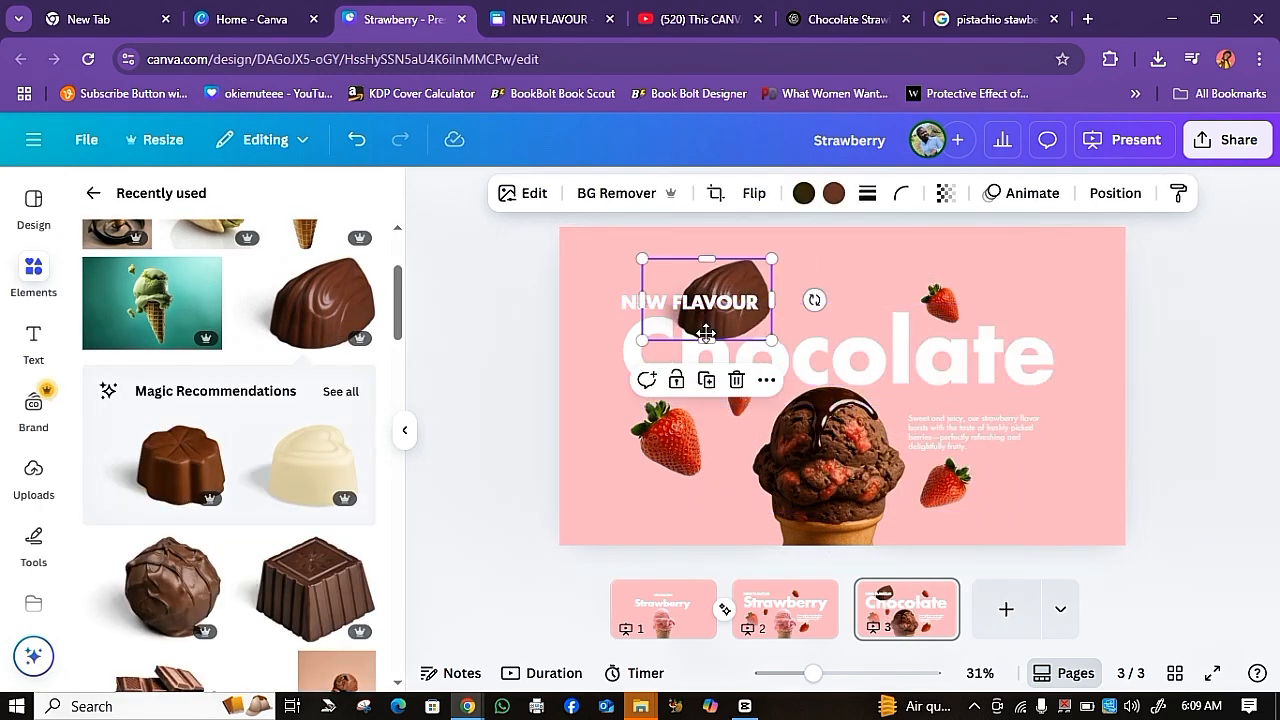
{"action": "left_click_drag", "start_coordinate": [744, 292], "coordinate": [641, 360]}
Step: Delete all four strawberries from page 3
{"action": "left_click", "coordinate": [698, 452]}
{"action": "left_click", "coordinate": [700, 345]}
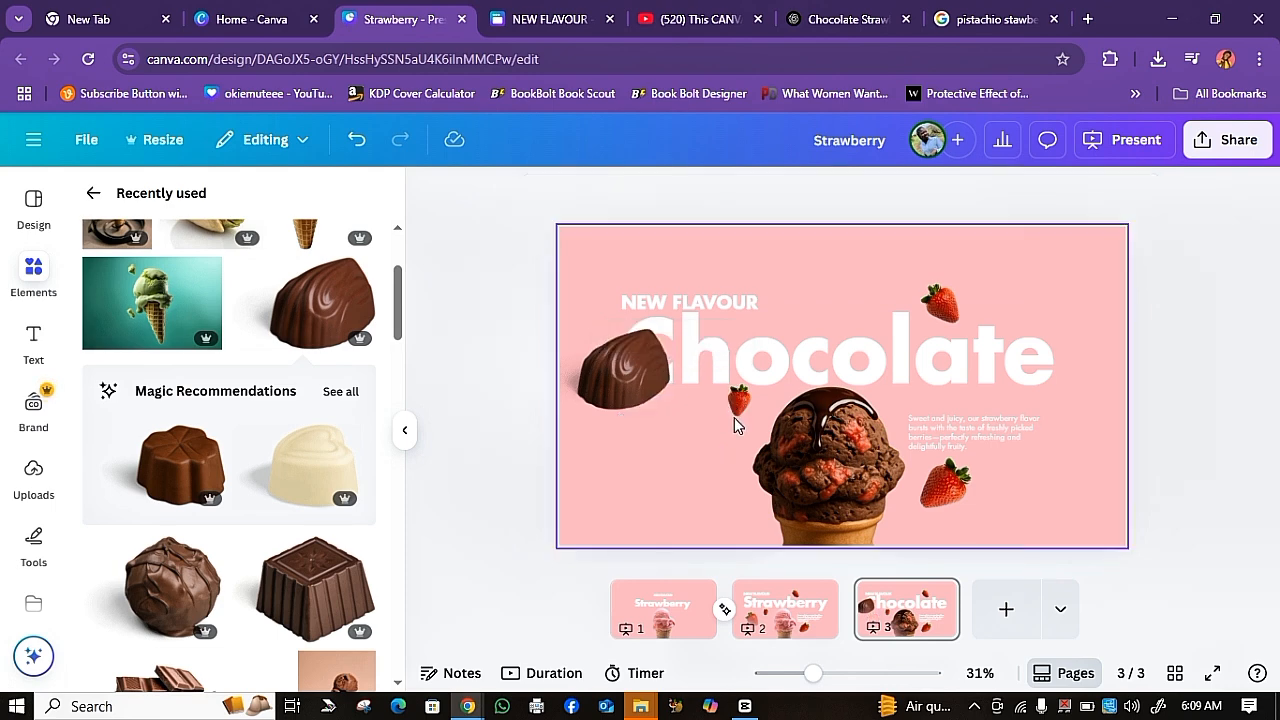
{"action": "left_click", "coordinate": [733, 402]}
{"action": "left_click", "coordinate": [766, 338]}
{"action": "left_click", "coordinate": [940, 303]}
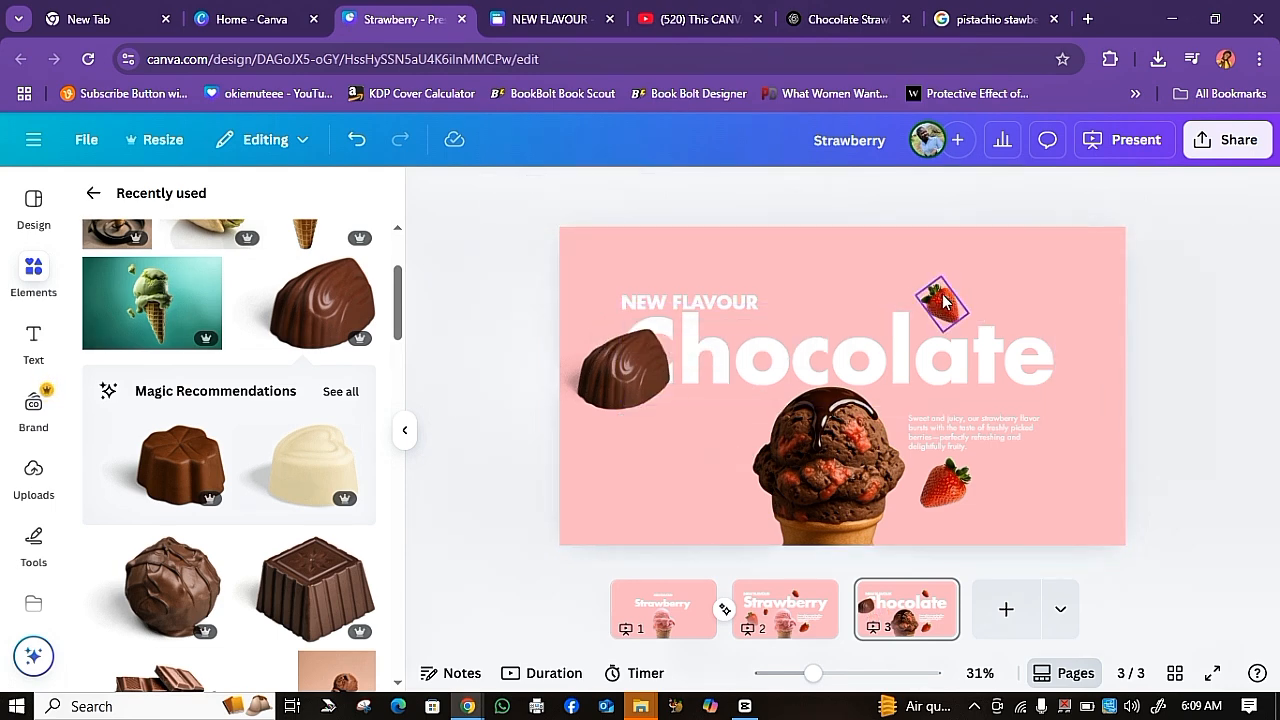
{"action": "left_click", "coordinate": [950, 305]}
{"action": "left_click", "coordinate": [968, 377]}
{"action": "left_click", "coordinate": [957, 470]}
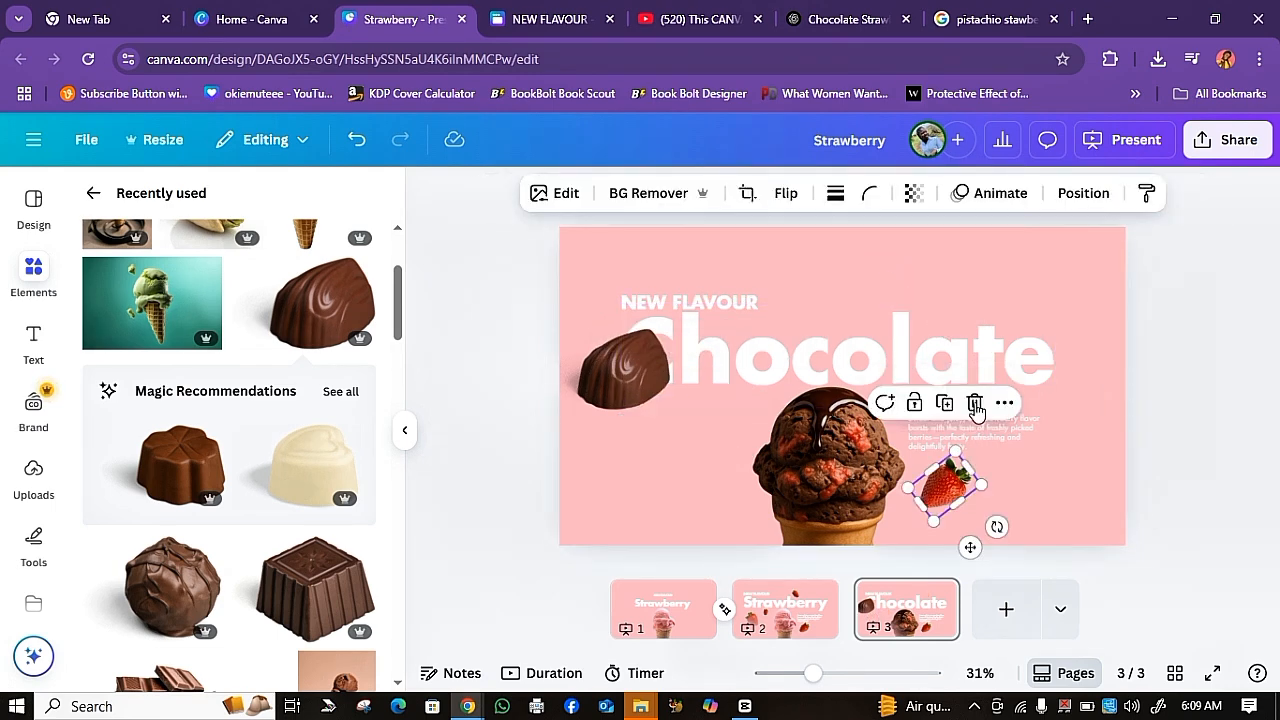
{"action": "left_click", "coordinate": [975, 404]}
Step: Rotate the chocolate piece and place it left of the cone, with a smaller rotated copy between it and the cone
{"action": "left_click", "coordinate": [636, 402]}
{"action": "left_click_drag", "start_coordinate": [636, 402], "coordinate": [718, 492]}
{"action": "left_click_drag", "start_coordinate": [646, 452], "coordinate": [740, 414]}
{"action": "left_click", "coordinate": [665, 465]}
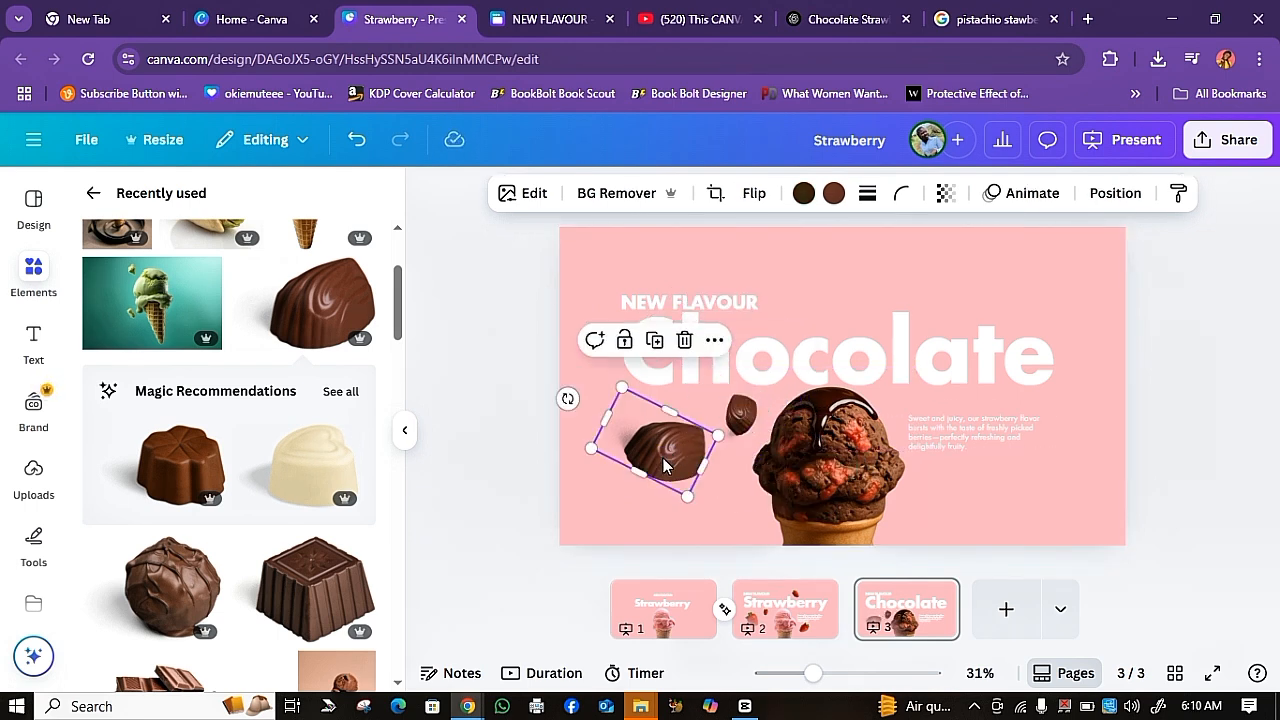
{"action": "left_click_drag", "start_coordinate": [665, 465], "coordinate": [652, 473]}
Step: Place rotated copies of the small chocolate above the heading and below the description, enlarging the lower one
{"action": "left_click", "coordinate": [742, 416]}
{"action": "left_click_drag", "start_coordinate": [742, 416], "coordinate": [866, 316]}
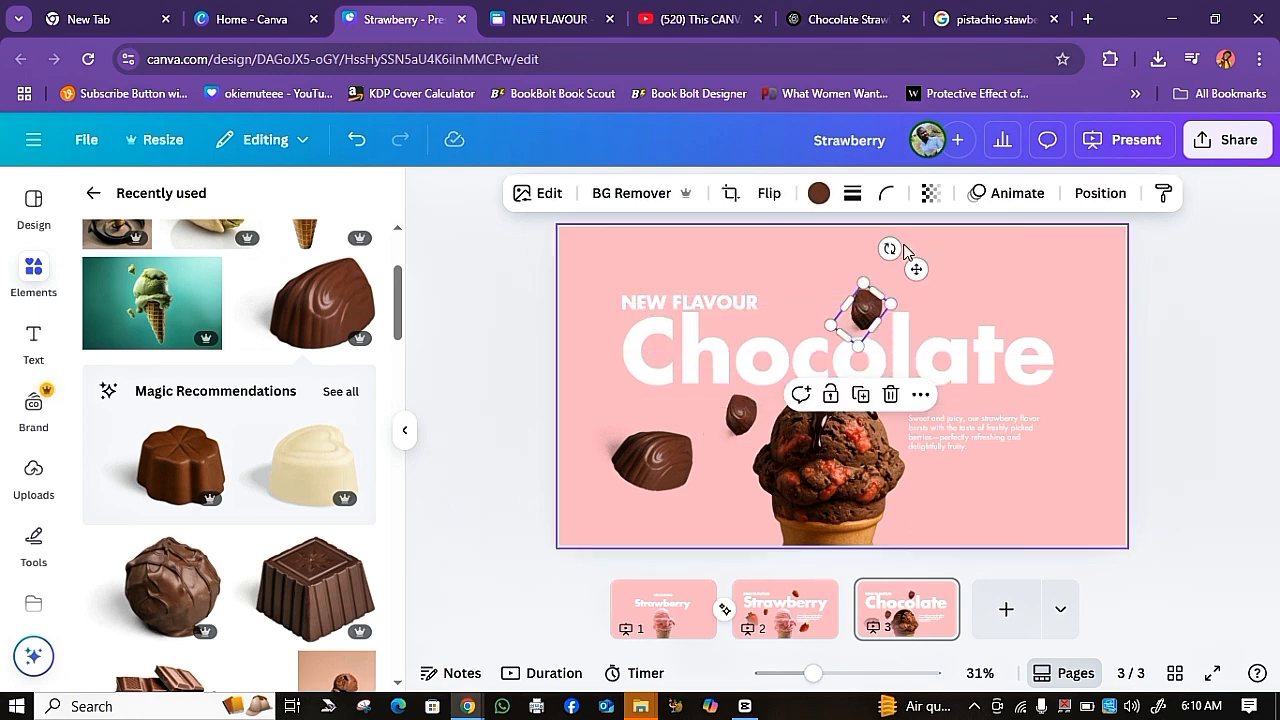
{"action": "left_click_drag", "start_coordinate": [890, 249], "coordinate": [934, 492]}
{"action": "key", "text": "ctrl+d"}
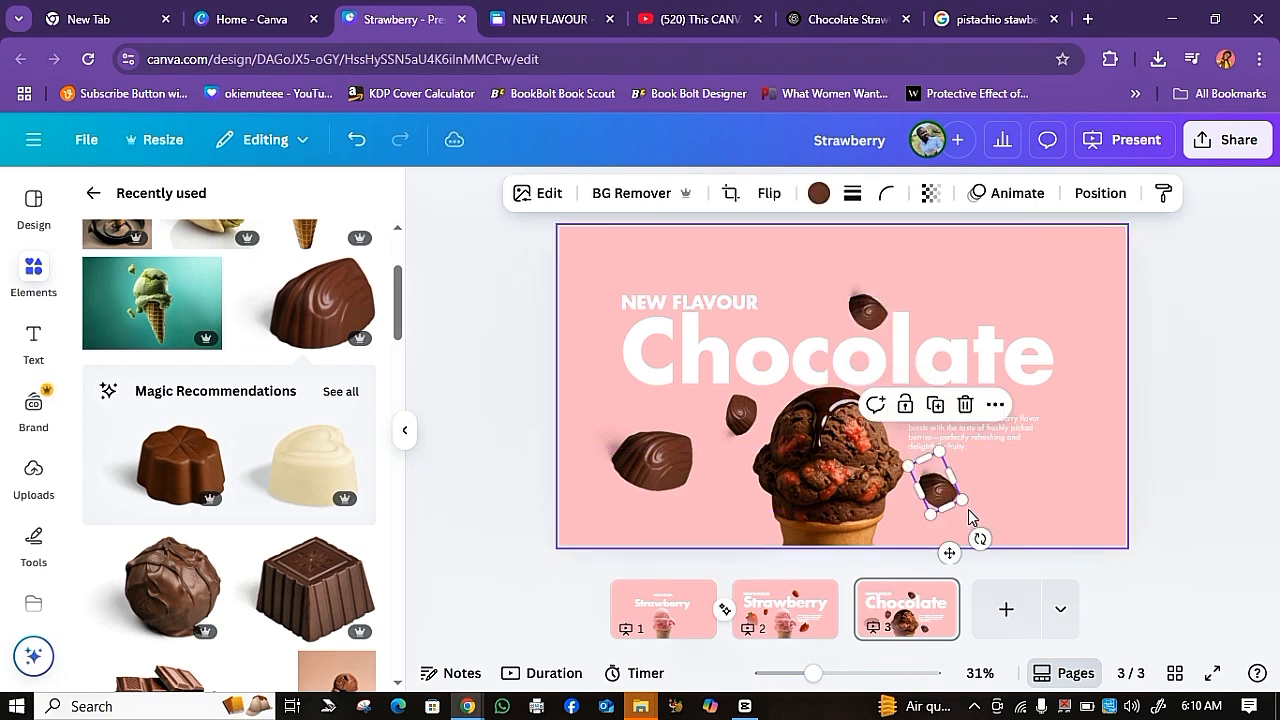
{"action": "left_click_drag", "start_coordinate": [981, 539], "coordinate": [1004, 427]}
{"action": "mouse_move", "coordinate": [967, 493]}
{"action": "left_mouse_down"}
{"action": "mouse_move", "coordinate": [1010, 501]}
{"action": "mouse_move", "coordinate": [942, 496]}
{"action": "left_mouse_up"}
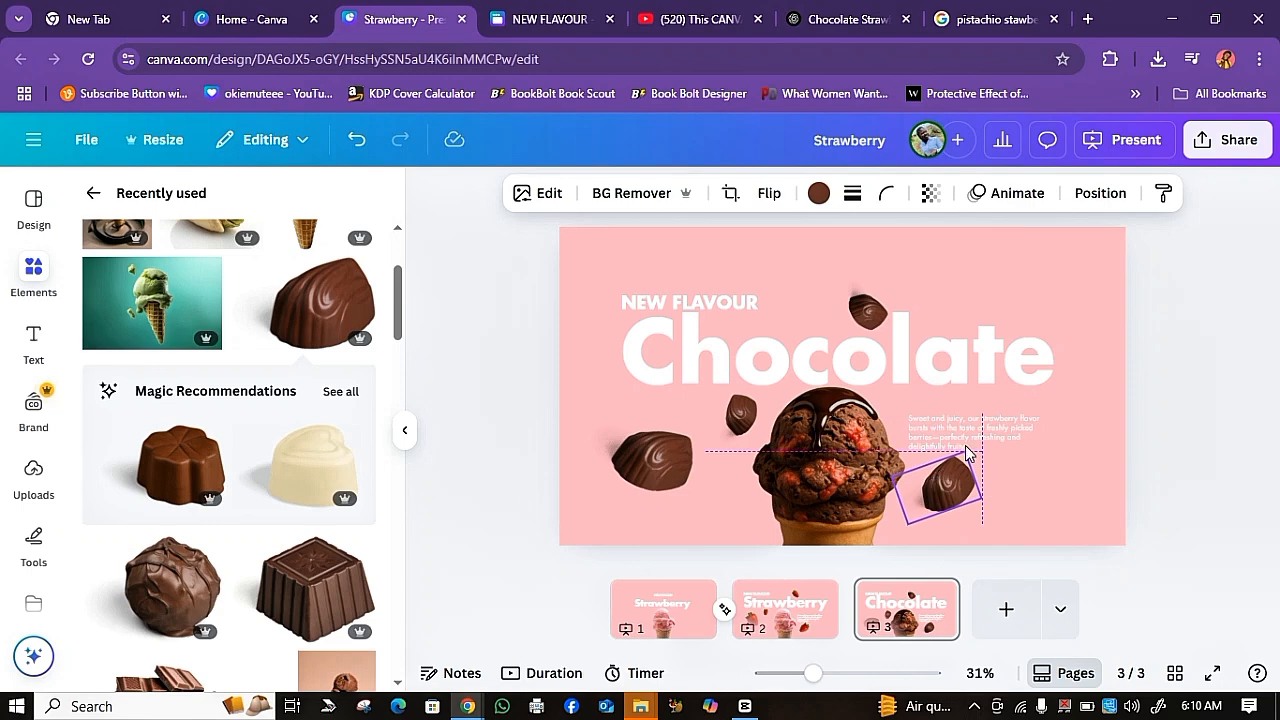
Step: Change page 3's background to the near-black brown from the chocolate piece's photo colors
{"action": "left_click", "coordinate": [1021, 281]}
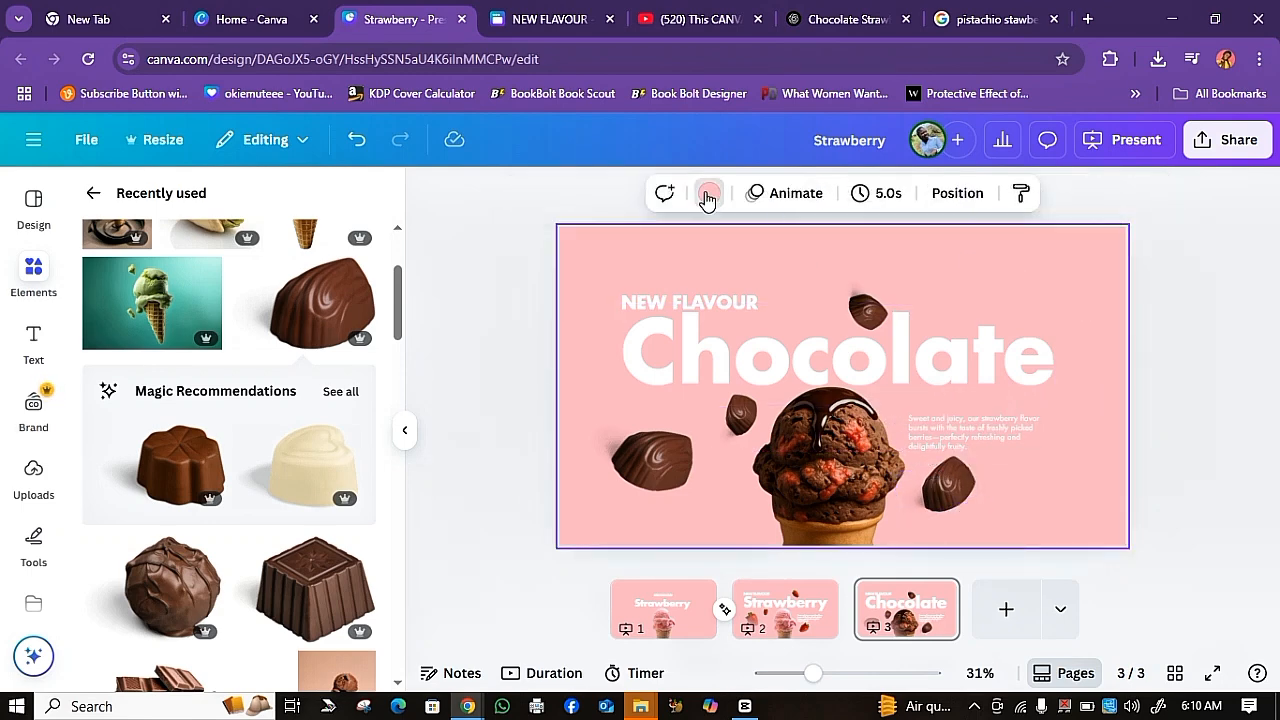
{"action": "left_click", "coordinate": [709, 193]}
{"action": "scroll", "coordinate": [250, 560], "scroll_direction": "down", "scroll_amount": 2}
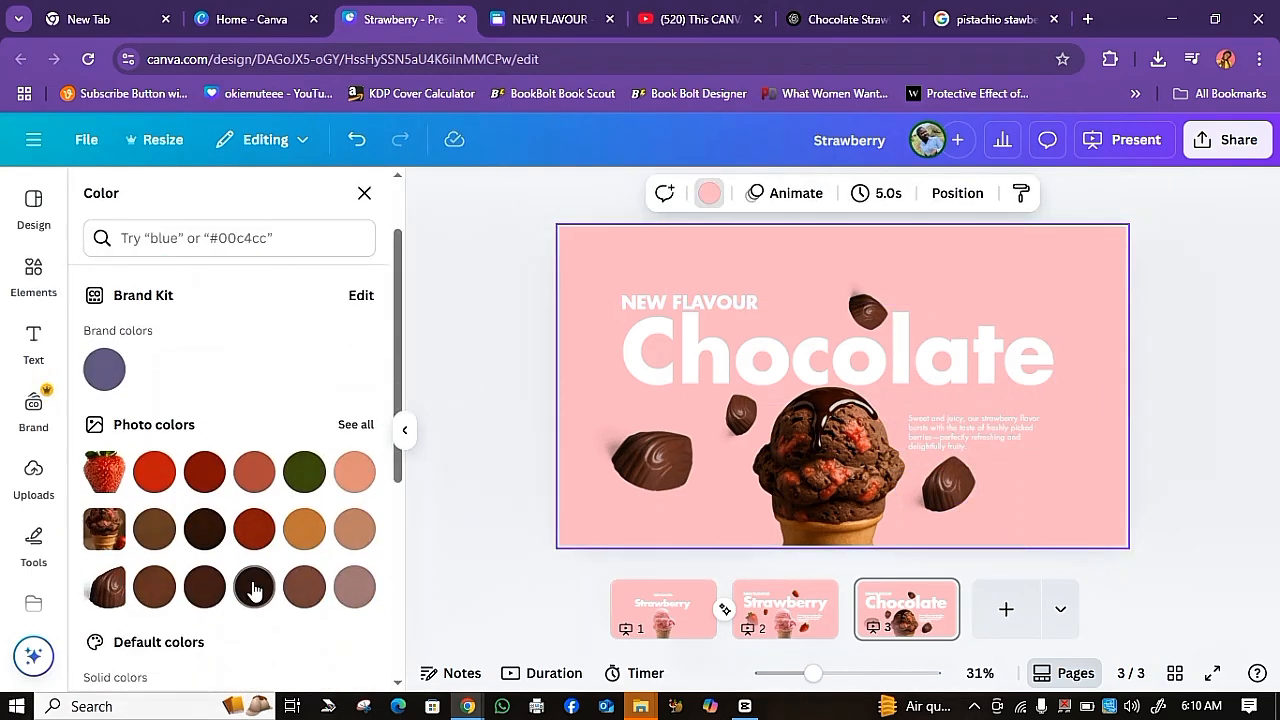
{"action": "left_click", "coordinate": [254, 587]}
{"action": "left_click", "coordinate": [1179, 396]}
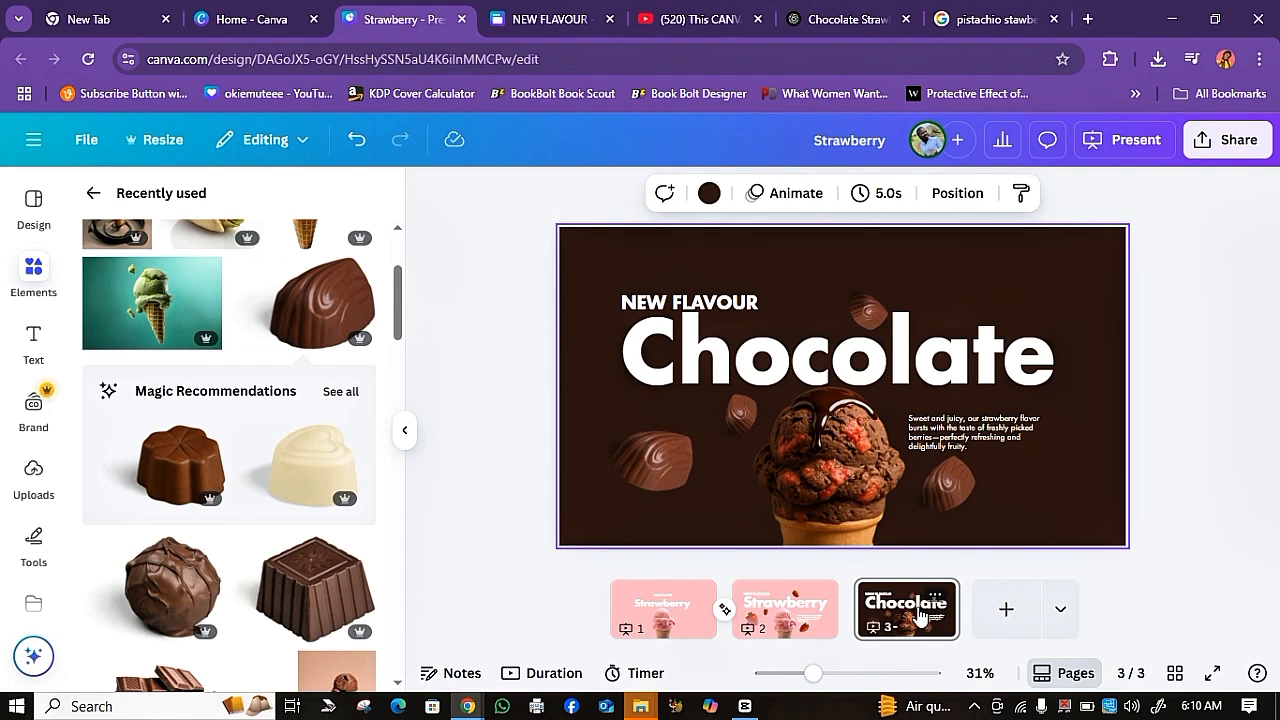
Step: Duplicate page 3 and replace the chocolate cone on page 4 with the mint-green ice cream cone, sized to sit below the heading
{"action": "key", "text": "ctrl+d"}
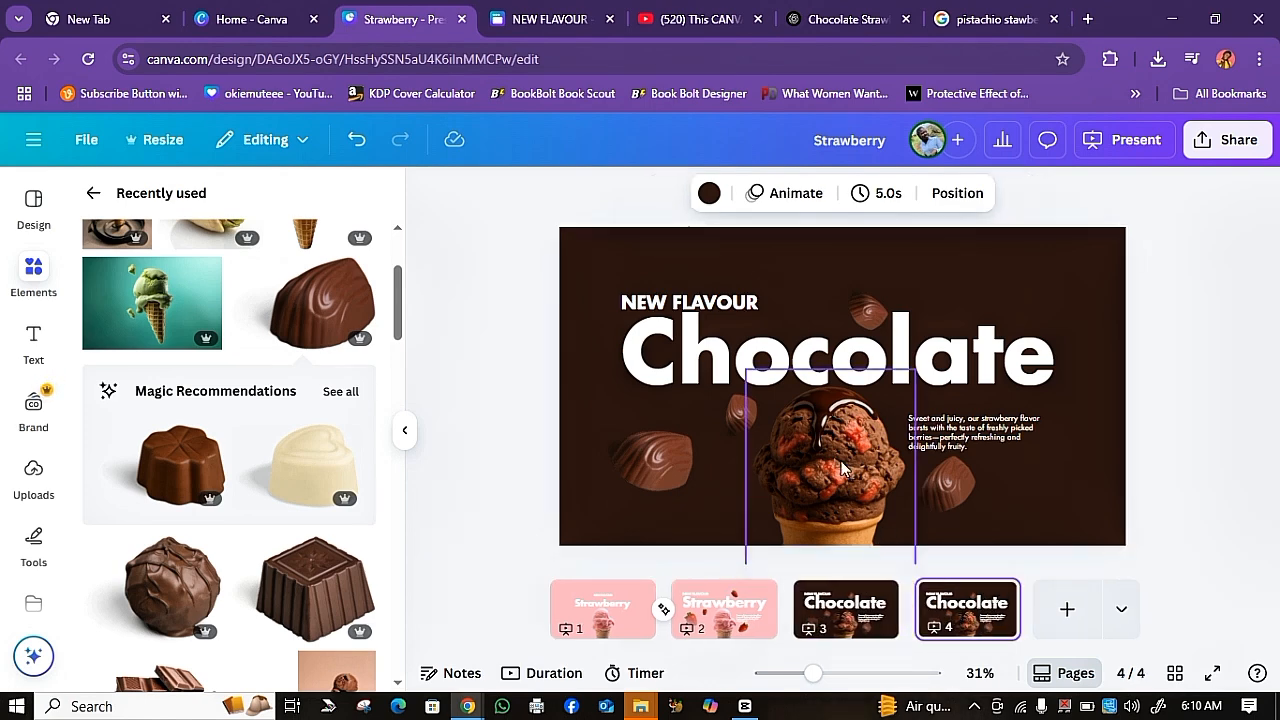
{"action": "left_click", "coordinate": [843, 470]}
{"action": "key", "text": "Delete"}
{"action": "scroll", "coordinate": [300, 330], "scroll_direction": "up", "scroll_amount": 1}
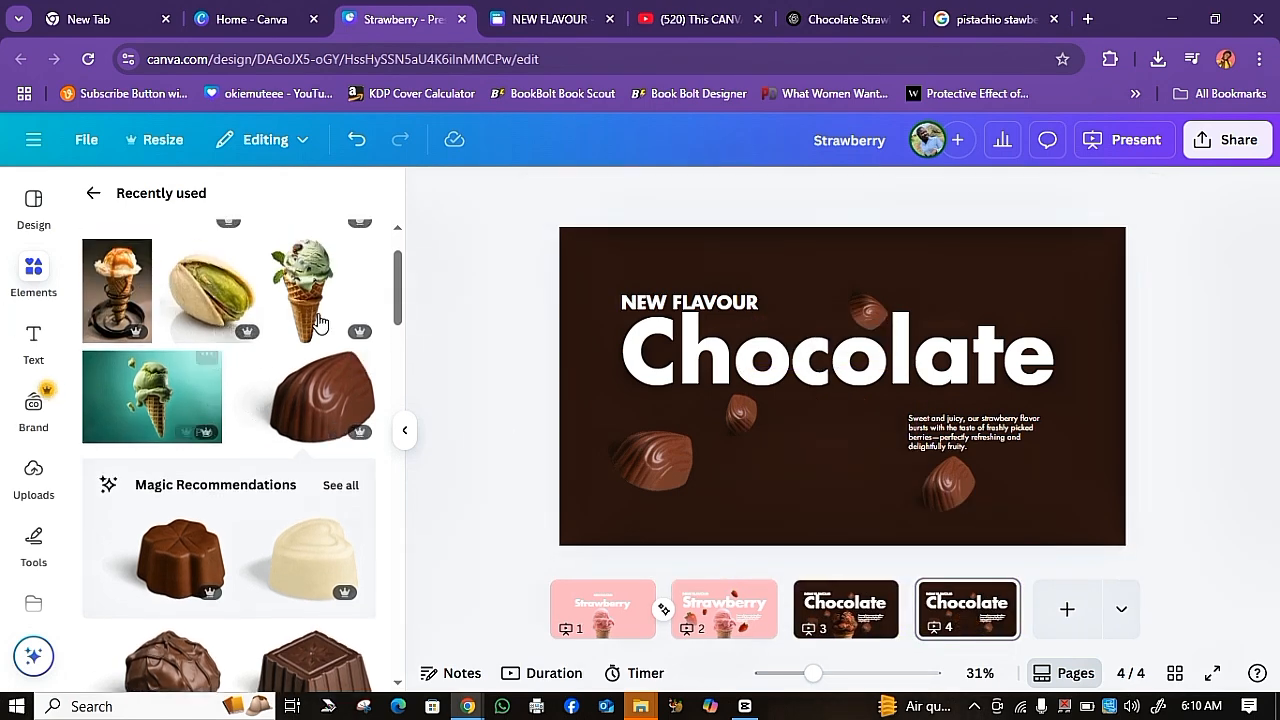
{"action": "key", "text": "ctrl+z"}
{"action": "left_click_drag", "start_coordinate": [874, 372], "coordinate": [878, 497]}
Step: Delete the four chocolate pieces from page 4, narrowing the green cone's frame on its right side to reach the last one
{"action": "left_click", "coordinate": [667, 474]}
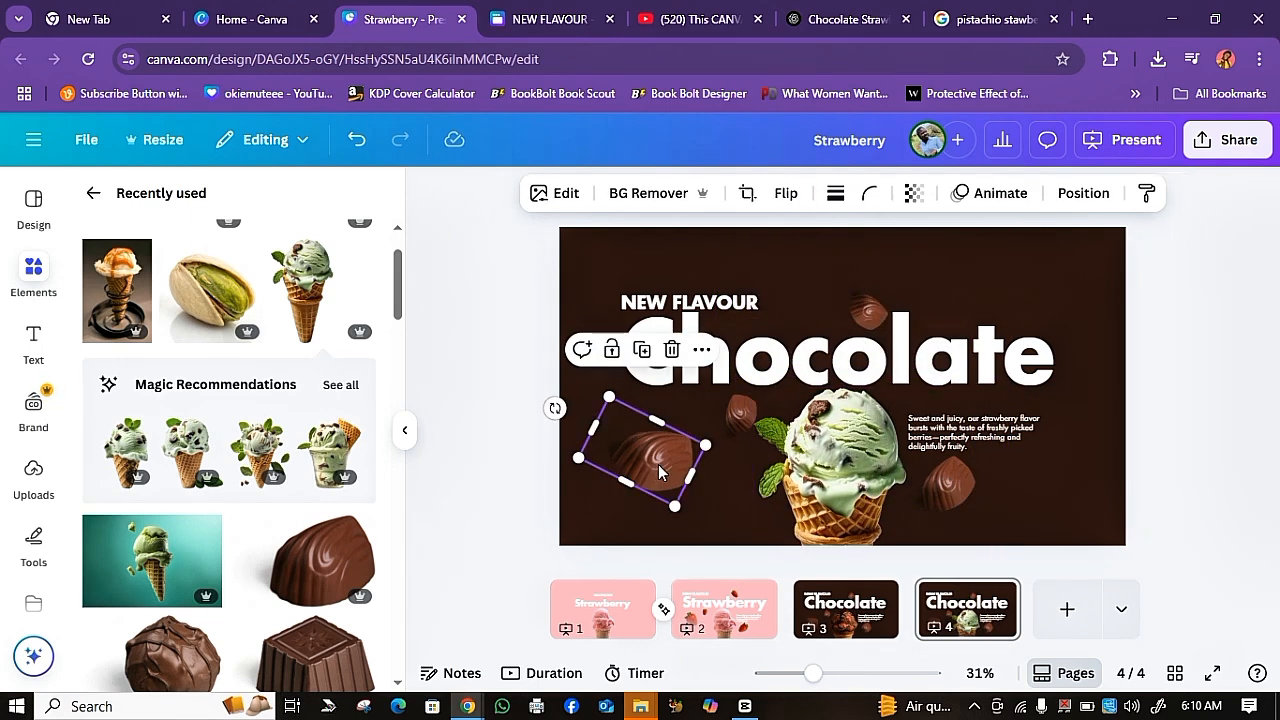
{"action": "left_click", "coordinate": [674, 347]}
{"action": "left_click", "coordinate": [734, 412]}
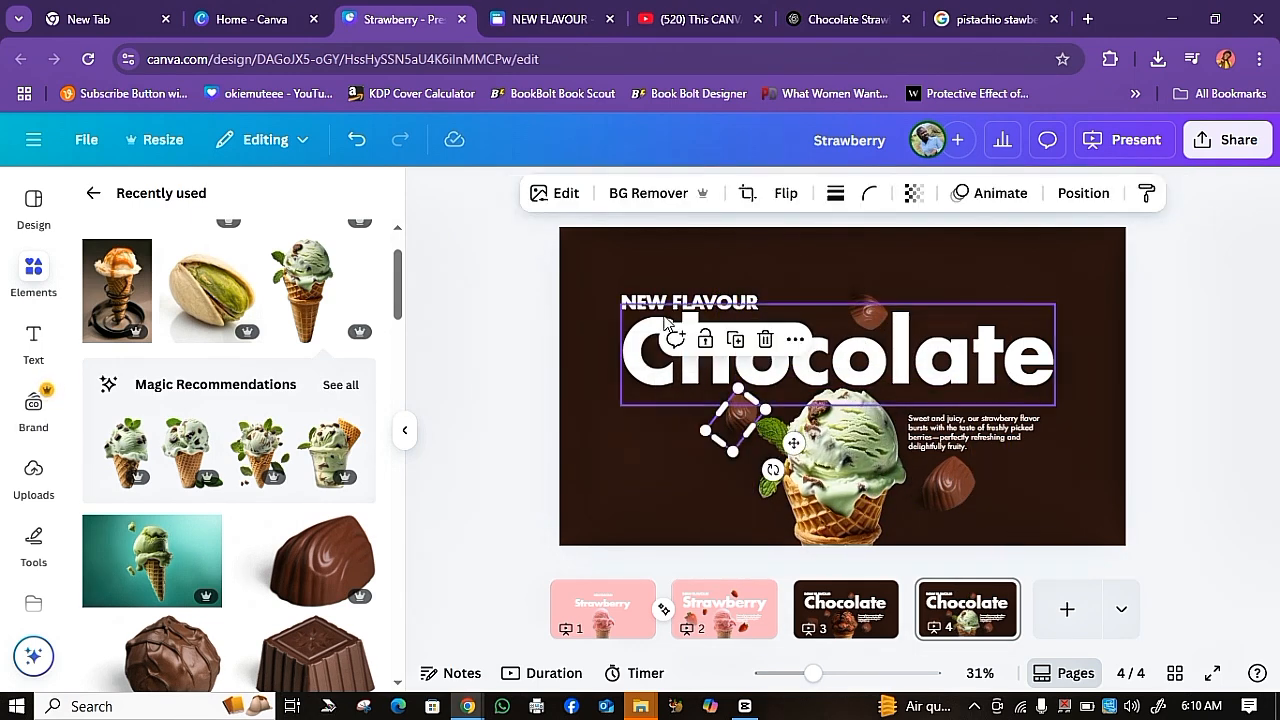
{"action": "left_click", "coordinate": [765, 339]}
{"action": "left_click", "coordinate": [857, 300]}
{"action": "left_click", "coordinate": [899, 384]}
{"action": "left_click", "coordinate": [960, 514]}
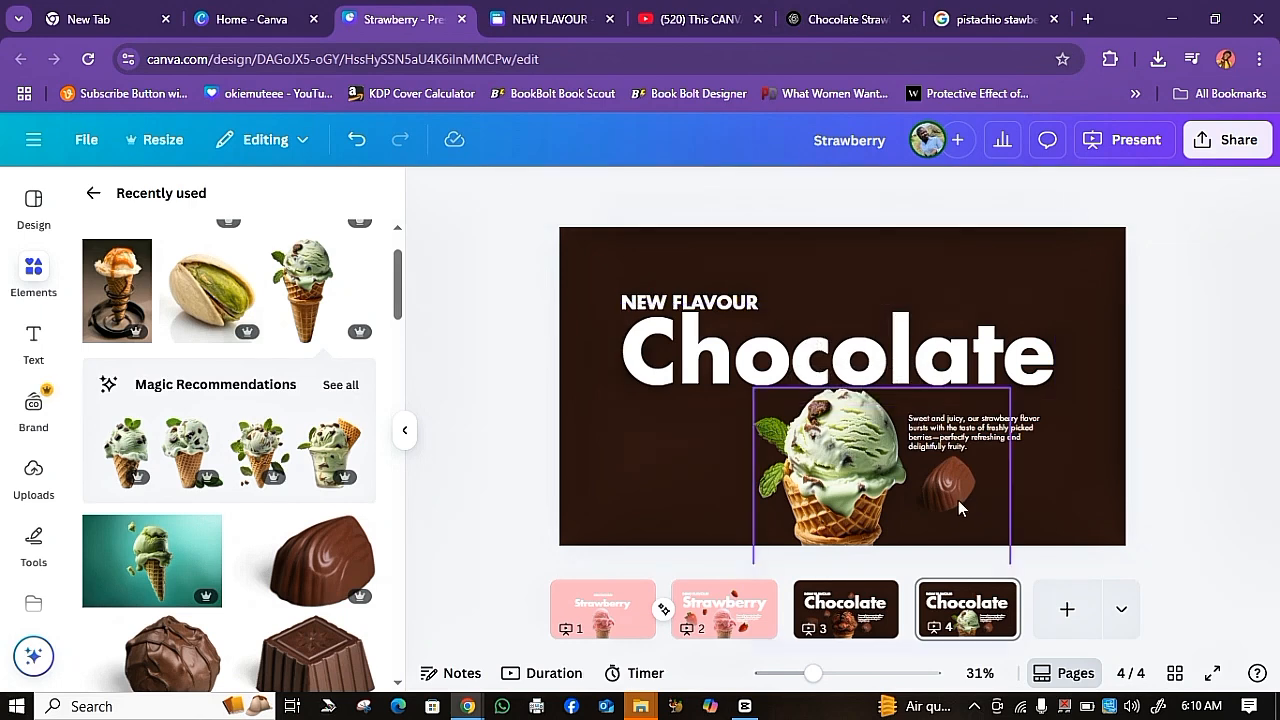
{"action": "left_click_drag", "start_coordinate": [992, 515], "coordinate": [911, 517]}
{"action": "left_click", "coordinate": [945, 485]}
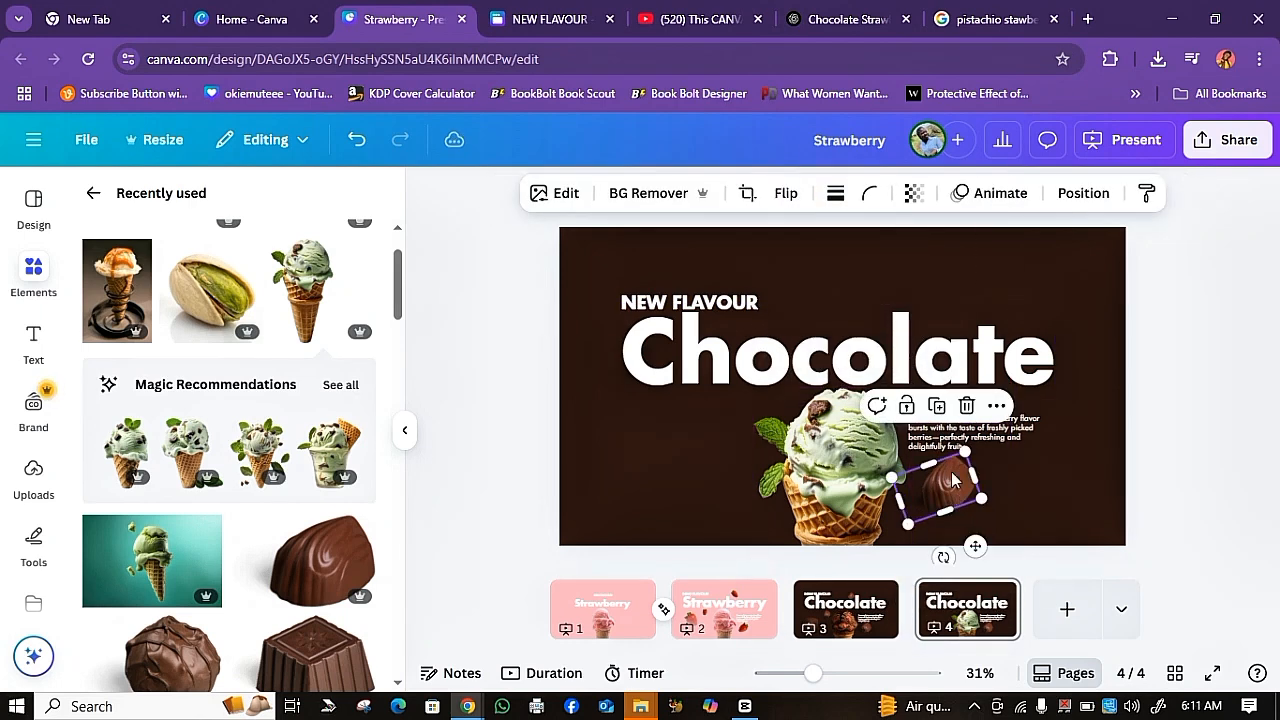
{"action": "left_click", "coordinate": [966, 407]}
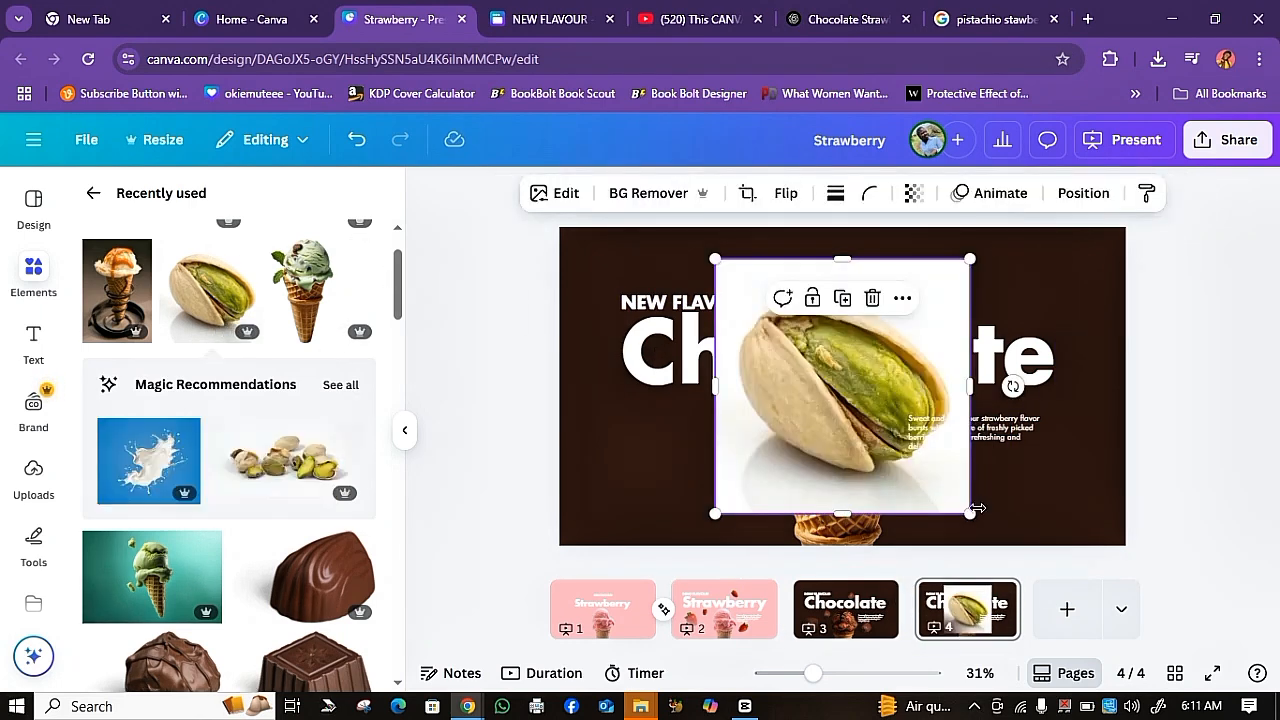
Step: Add the open pistachio photo to page 4, remove its background, and shrink and place it left of the cone
{"action": "left_click", "coordinate": [639, 195]}
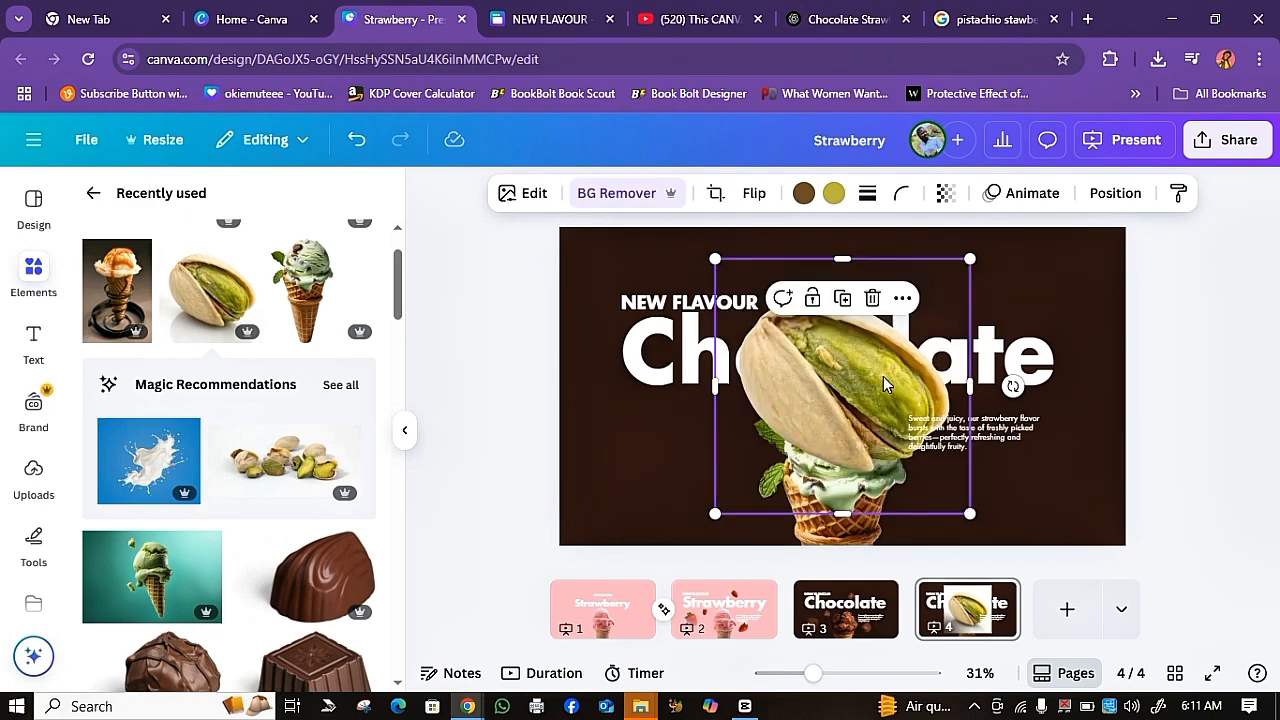
{"action": "left_click_drag", "start_coordinate": [962, 417], "coordinate": [824, 482]}
{"action": "left_click_drag", "start_coordinate": [832, 325], "coordinate": [714, 429]}
{"action": "mouse_move", "coordinate": [676, 478]}
{"action": "left_mouse_down"}
{"action": "mouse_move", "coordinate": [695, 444]}
{"action": "mouse_move", "coordinate": [686, 475]}
{"action": "left_mouse_up"}
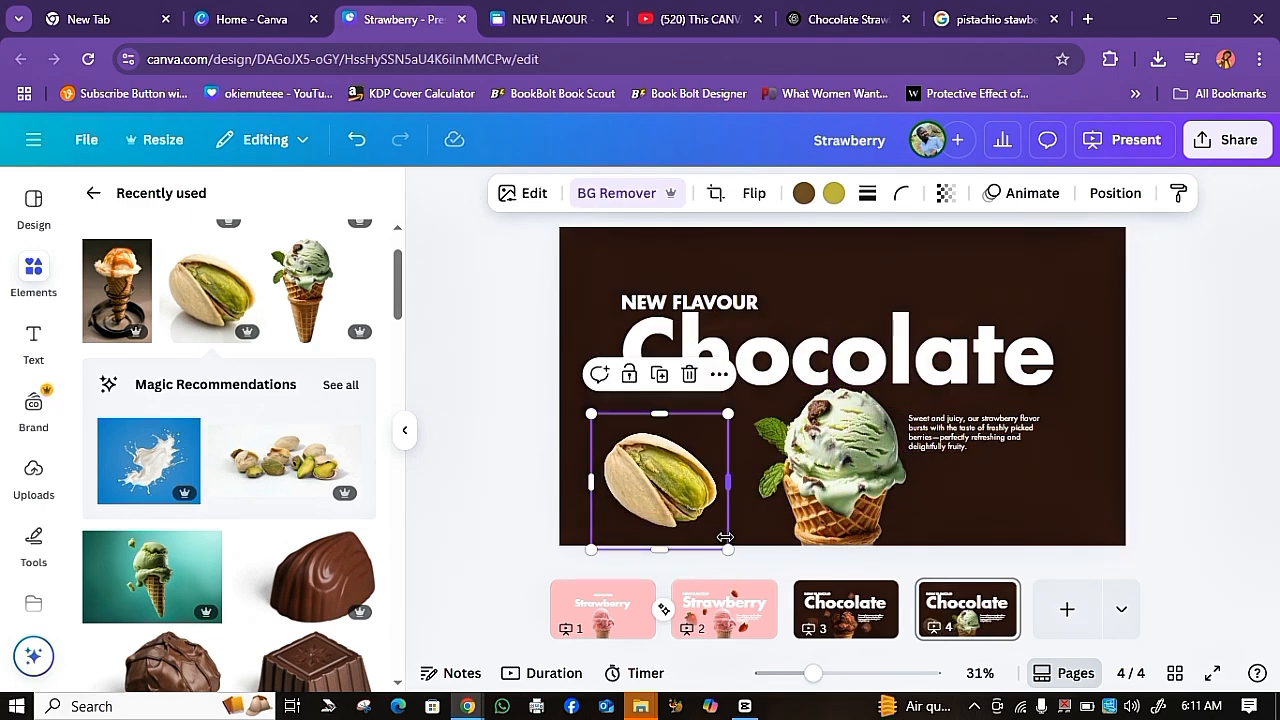
Step: Shrink the pistachio slightly and place a much smaller, rotated copy between it and the cone
{"action": "left_click_drag", "start_coordinate": [731, 549], "coordinate": [722, 417]}
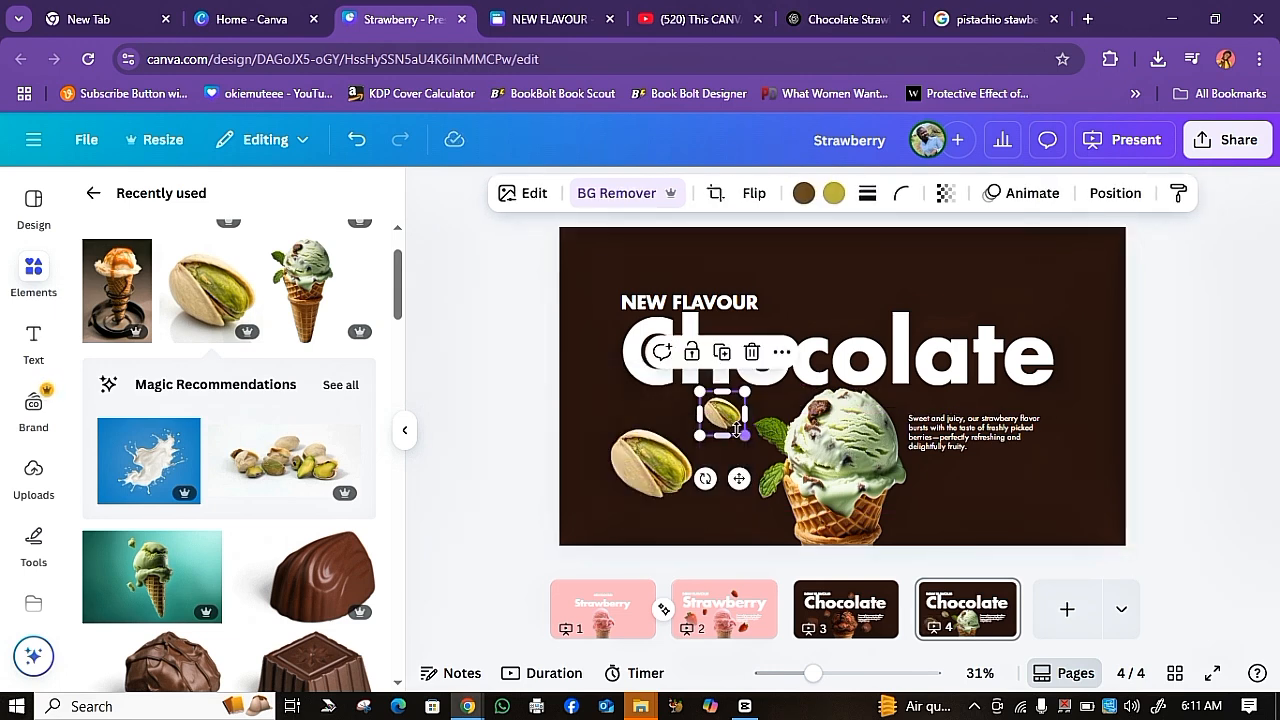
{"action": "left_click_drag", "start_coordinate": [705, 478], "coordinate": [659, 439]}
{"action": "left_click_drag", "start_coordinate": [733, 422], "coordinate": [733, 450]}
Step: Place rotated copies of the small pistachio above the heading and below the description, enlarging the lower one
{"action": "key", "text": "ctrl+d"}
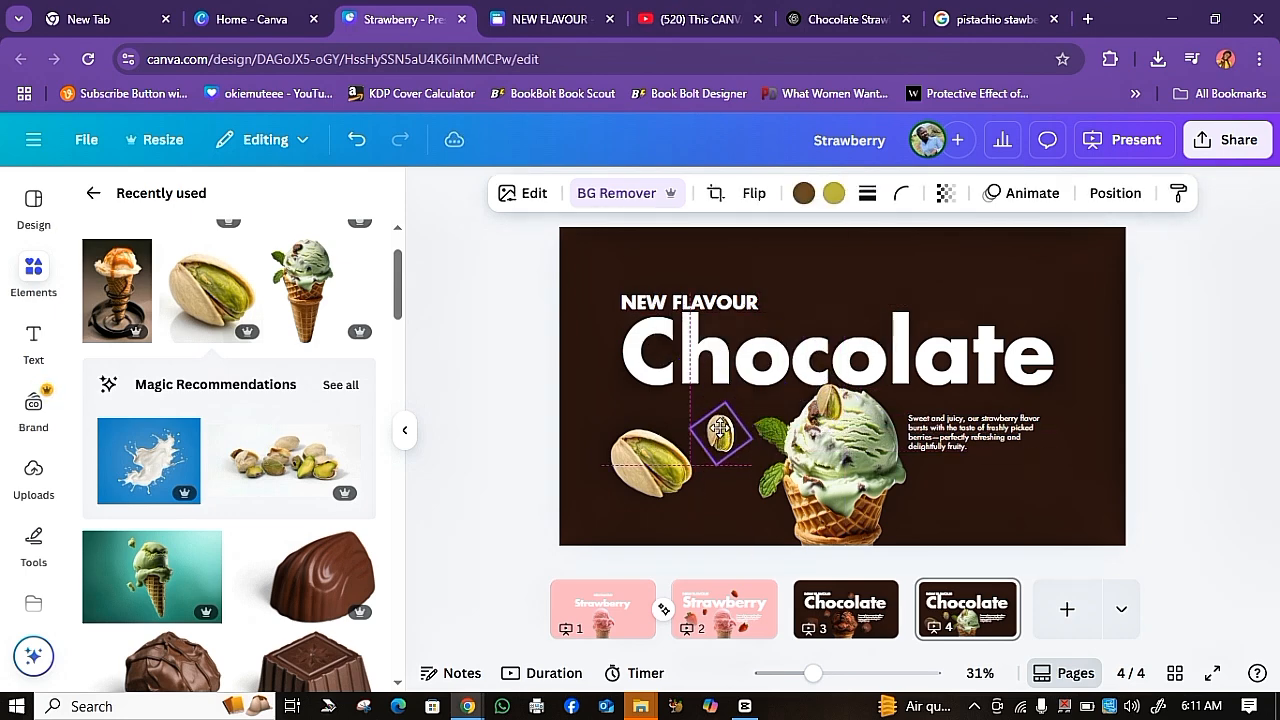
{"action": "left_click", "coordinate": [846, 406]}
{"action": "left_click_drag", "start_coordinate": [846, 406], "coordinate": [876, 292]}
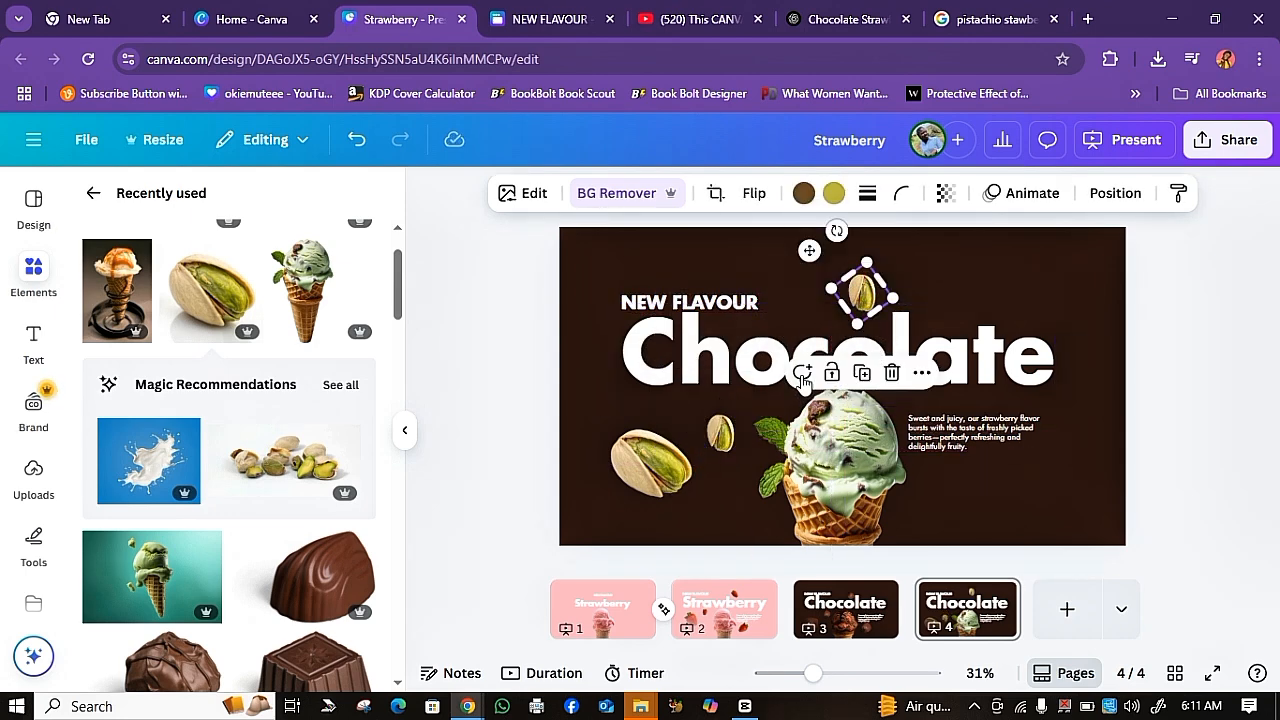
{"action": "left_click_drag", "start_coordinate": [836, 232], "coordinate": [834, 388]}
{"action": "left_click_drag", "start_coordinate": [862, 290], "coordinate": [854, 499]}
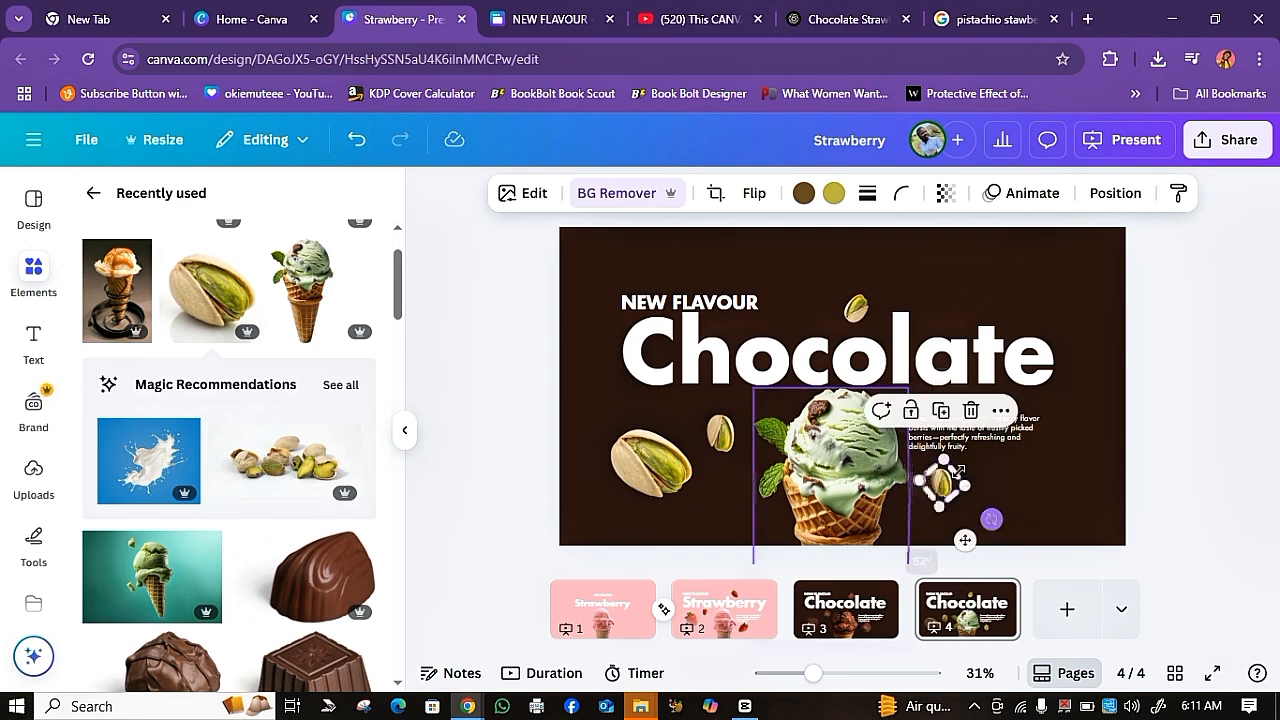
{"action": "left_click_drag", "start_coordinate": [966, 485], "coordinate": [935, 490]}
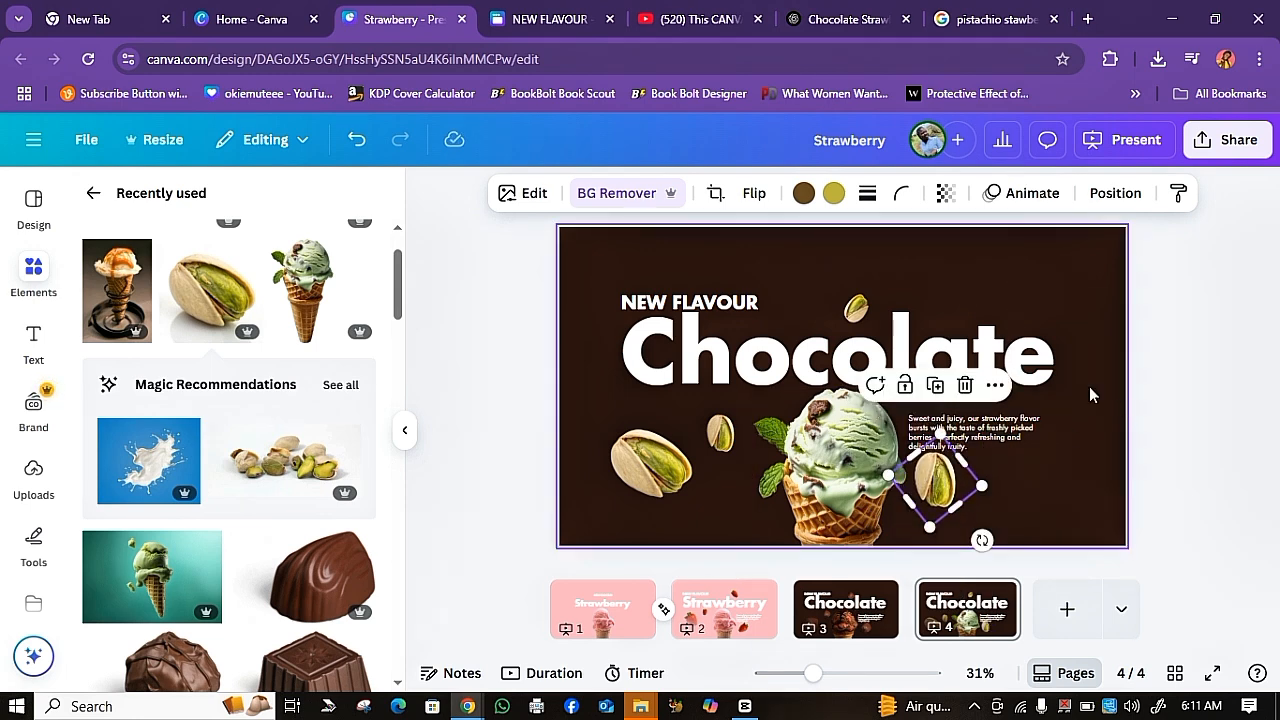
Step: Change page 4's background to the olive green from the pistachio's photo colors
{"action": "left_click", "coordinate": [1017, 264]}
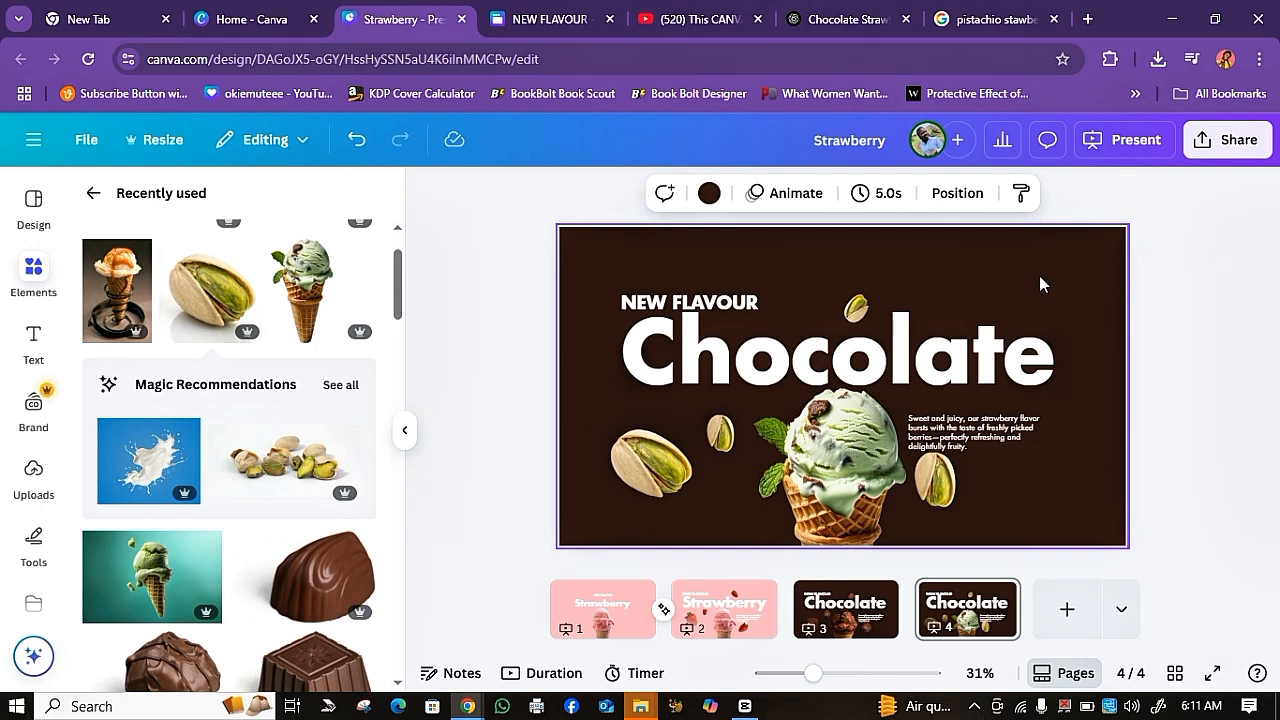
{"action": "left_click", "coordinate": [709, 193]}
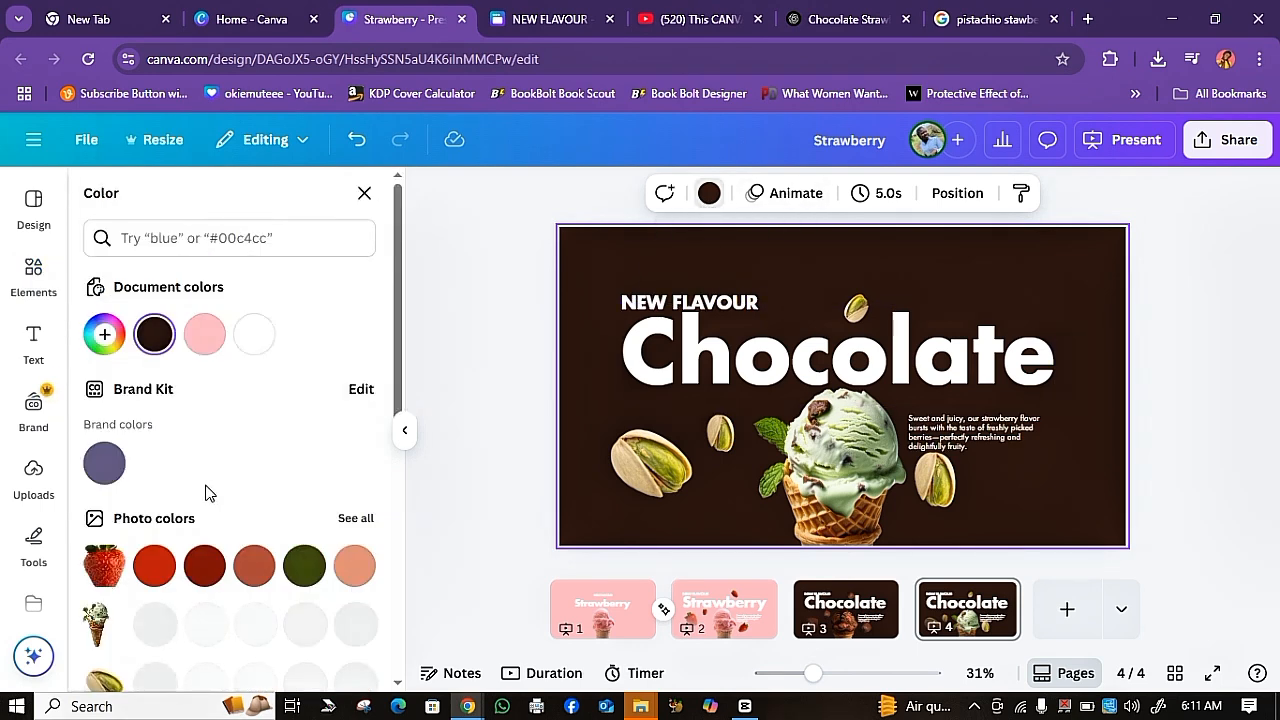
{"action": "scroll", "coordinate": [205, 492], "scroll_direction": "down", "scroll_amount": 1}
{"action": "left_click", "coordinate": [312, 594]}
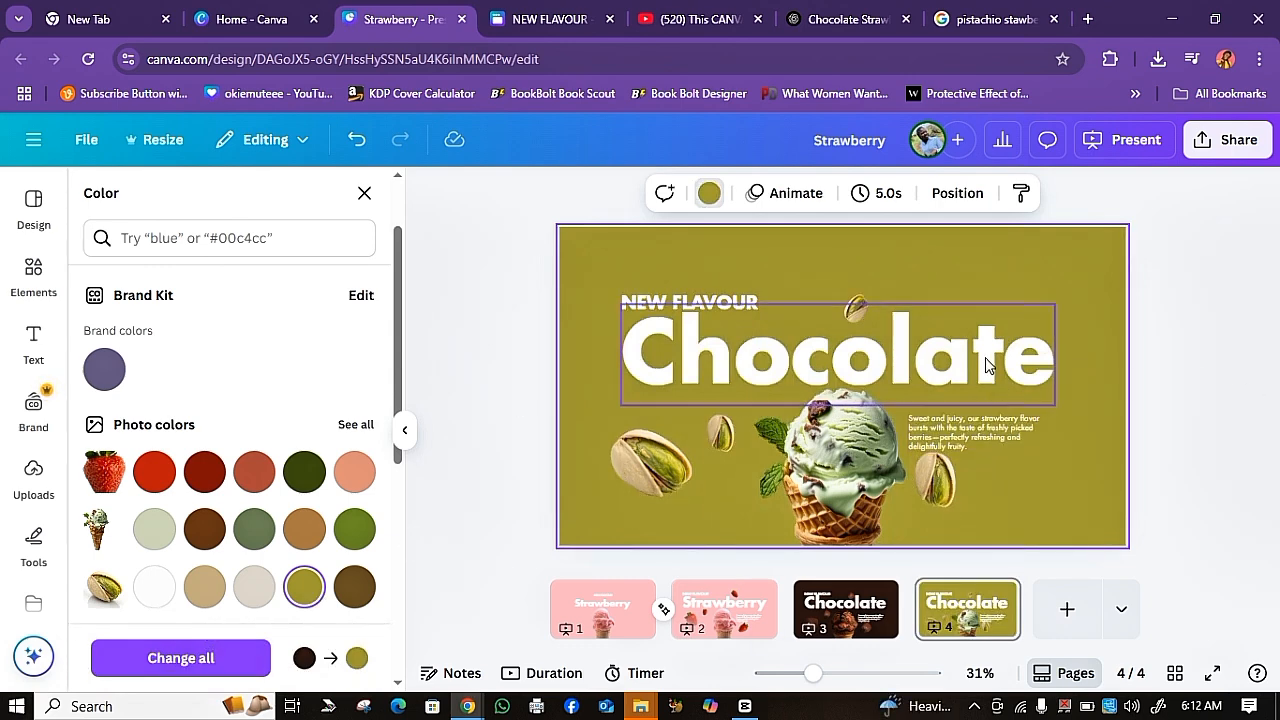
Step: Change page 4's heading to "Pistachio", align it with the start of the NEW FLAVOUR line and enlarge it slightly
{"action": "left_click", "coordinate": [857, 366]}
{"action": "double_click", "coordinate": [899, 352]}
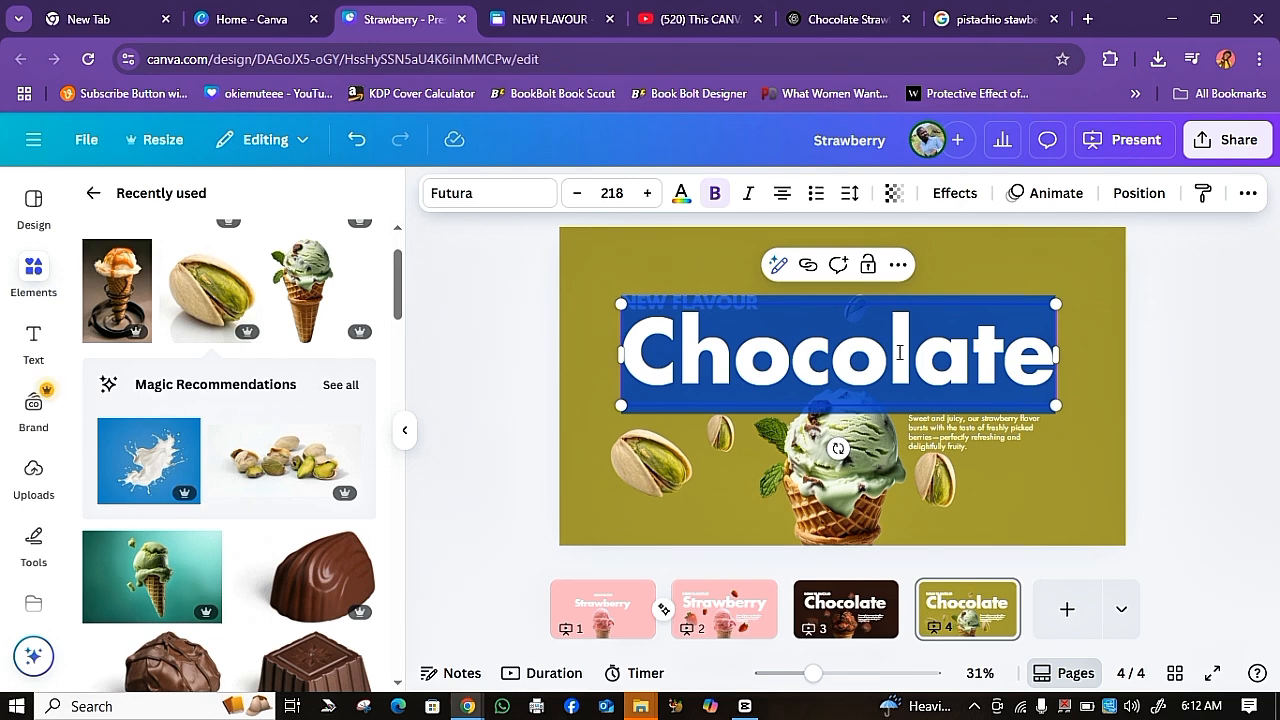
{"action": "type", "text": "Pis"}
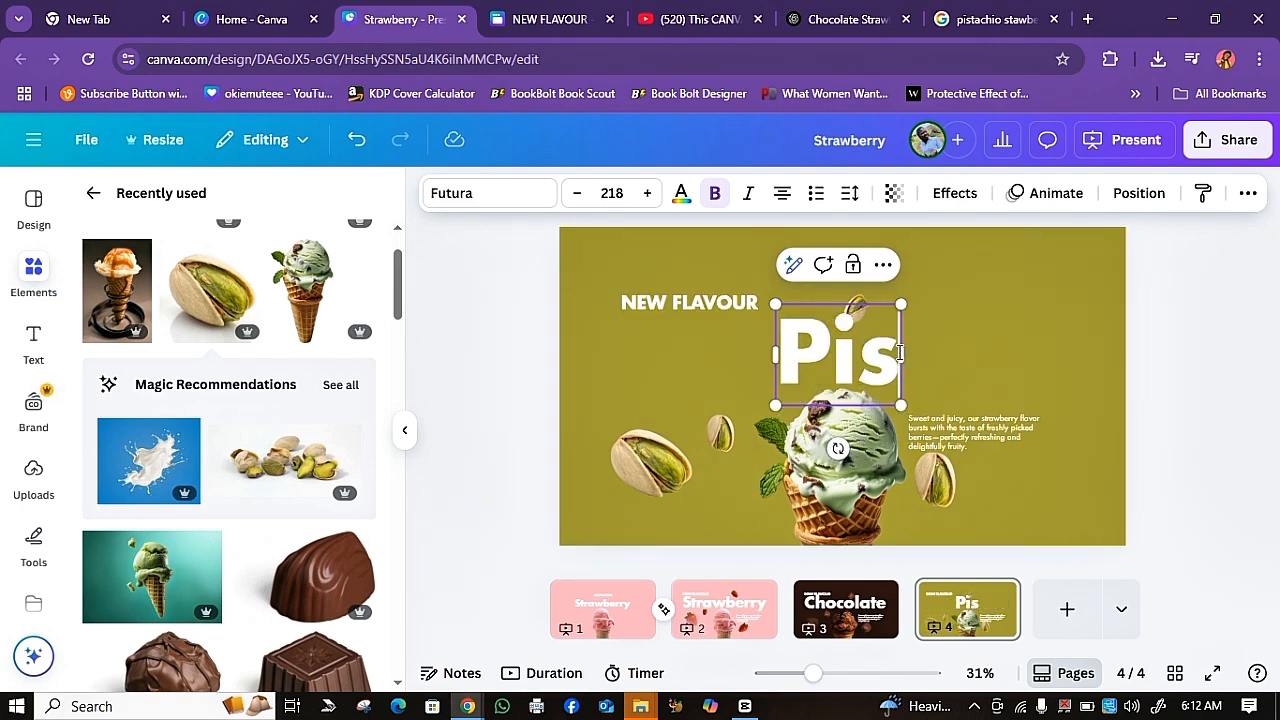
{"action": "type", "text": "tachio"}
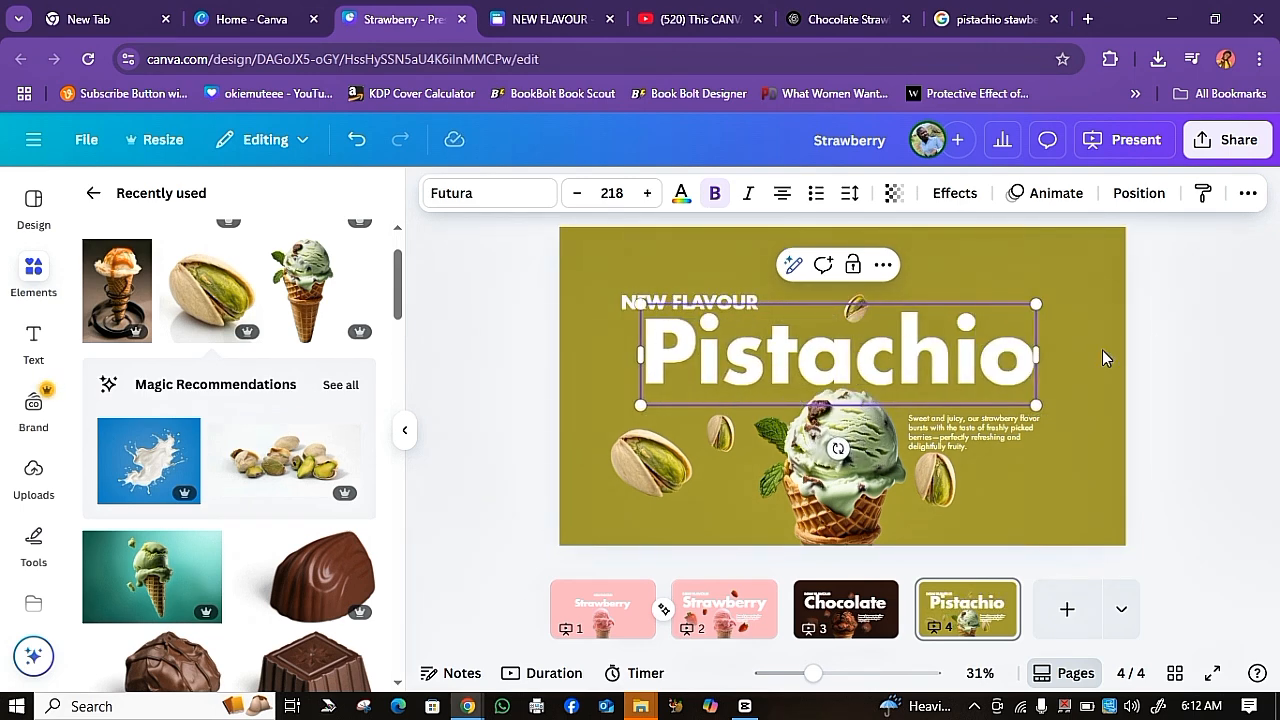
{"action": "left_click_drag", "start_coordinate": [929, 343], "coordinate": [906, 336]}
{"action": "left_click_drag", "start_coordinate": [1020, 405], "coordinate": [1040, 408]}
{"action": "left_click", "coordinate": [1223, 360]}
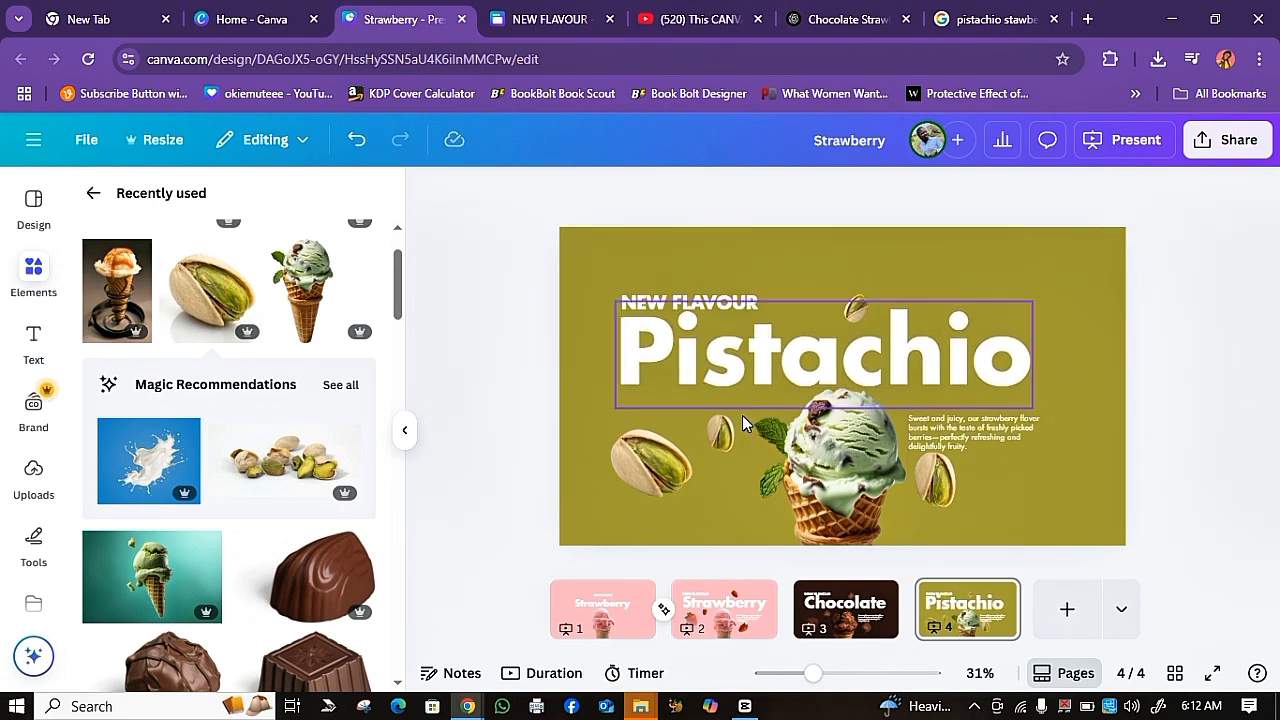
Step: Move the small pistachio between the large one and the cone slightly higher and adjust its rotation
{"action": "left_click", "coordinate": [680, 475]}
{"action": "left_click_drag", "start_coordinate": [716, 463], "coordinate": [657, 442]}
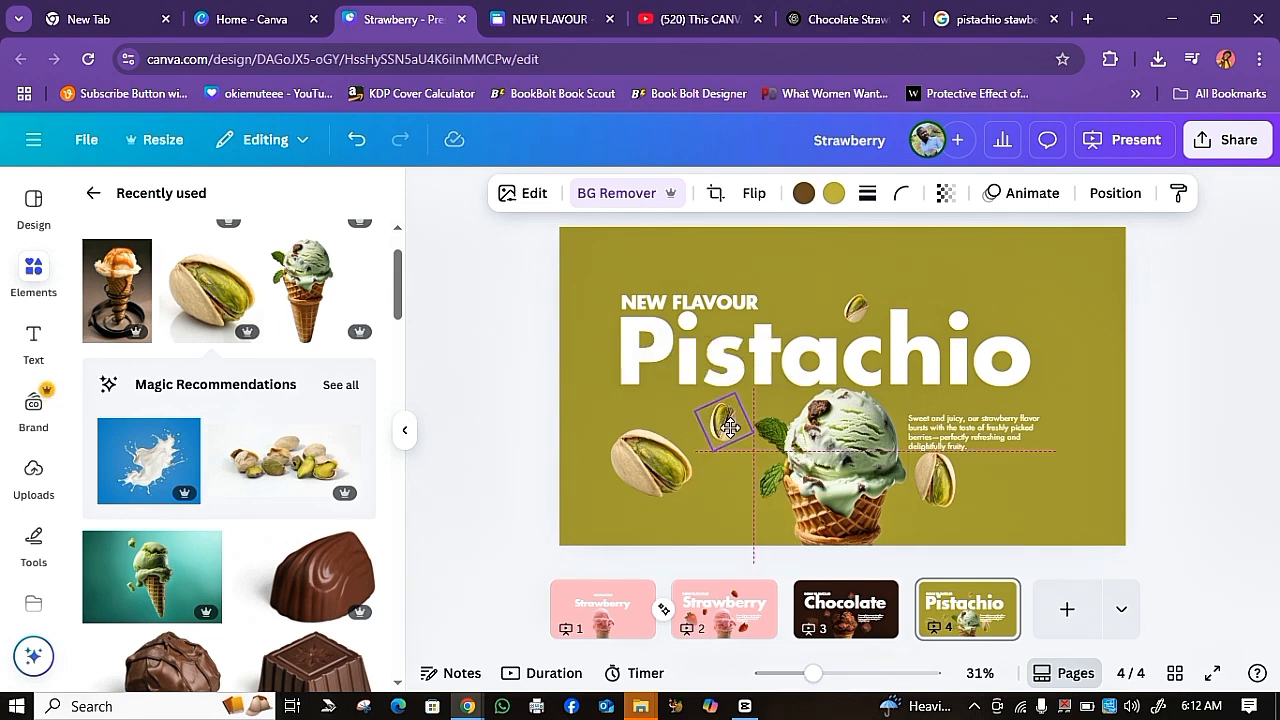
{"action": "left_click", "coordinate": [1237, 347]}
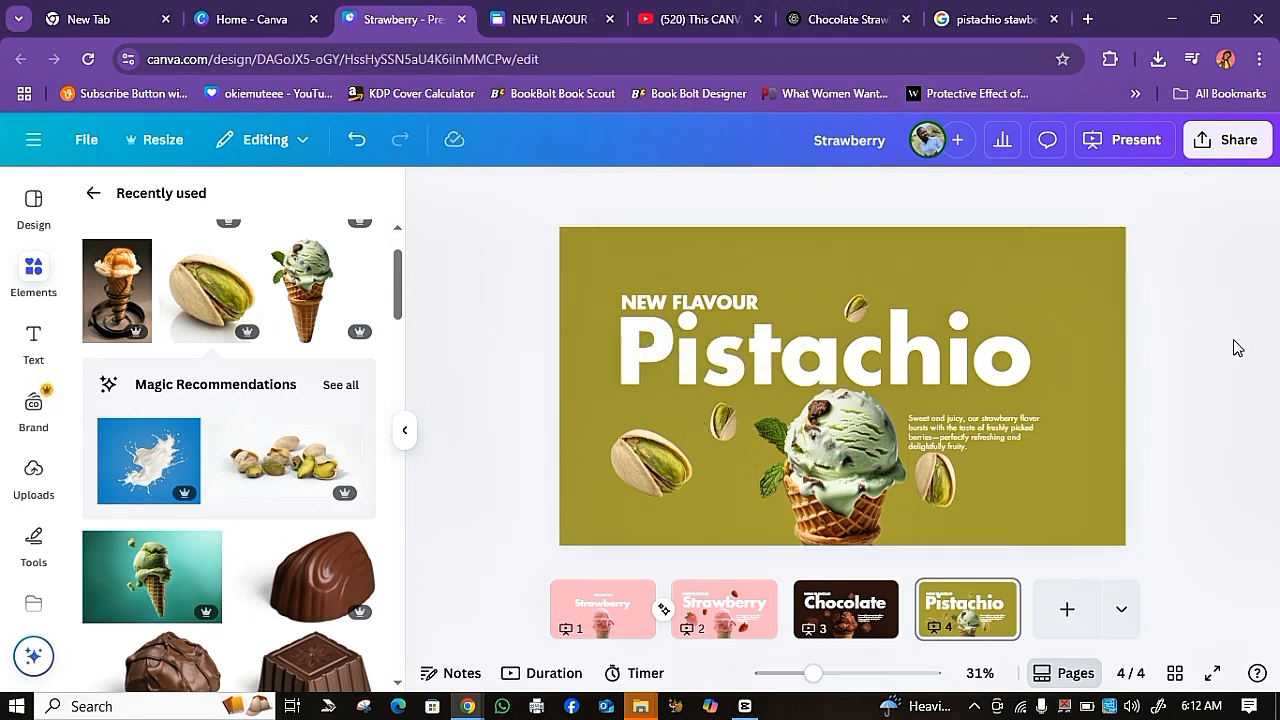
Step: Duplicate page 4 and replace the copy's pistachio cone with the caramel ice cream photo, removing that photo's background
{"action": "left_click", "coordinate": [980, 615]}
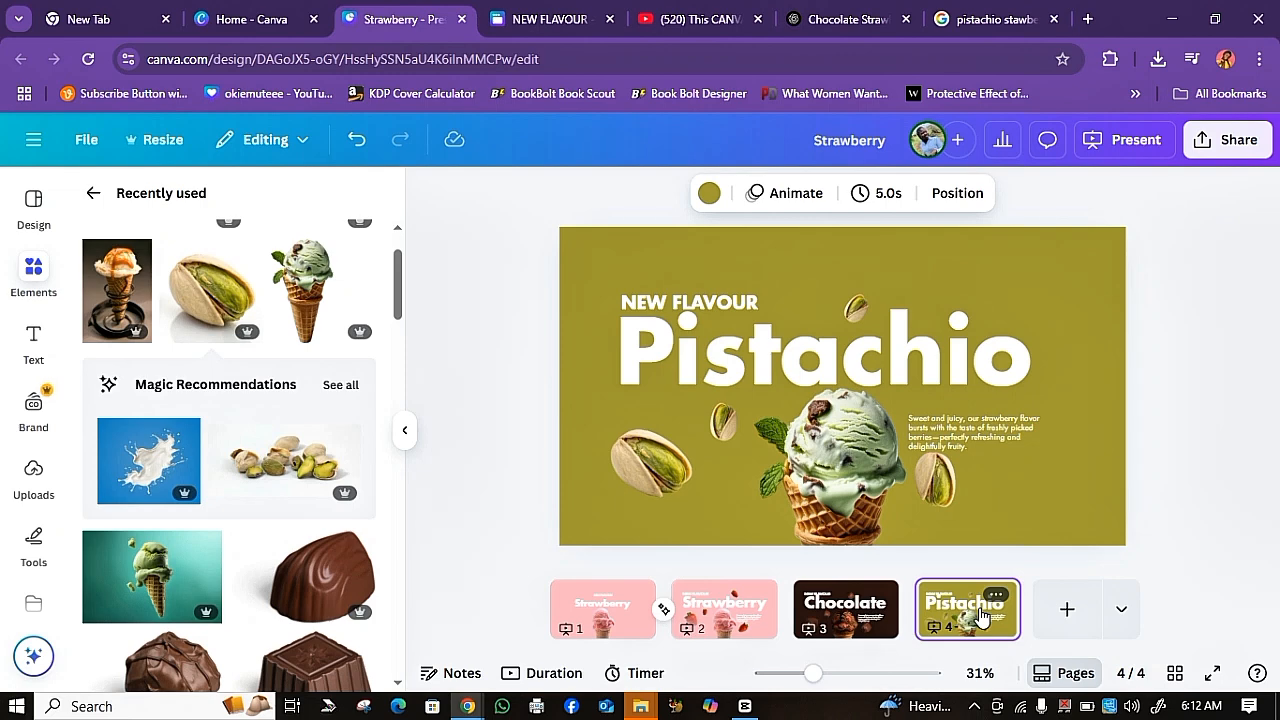
{"action": "key", "text": "ctrl+d"}
{"action": "left_click", "coordinate": [834, 442]}
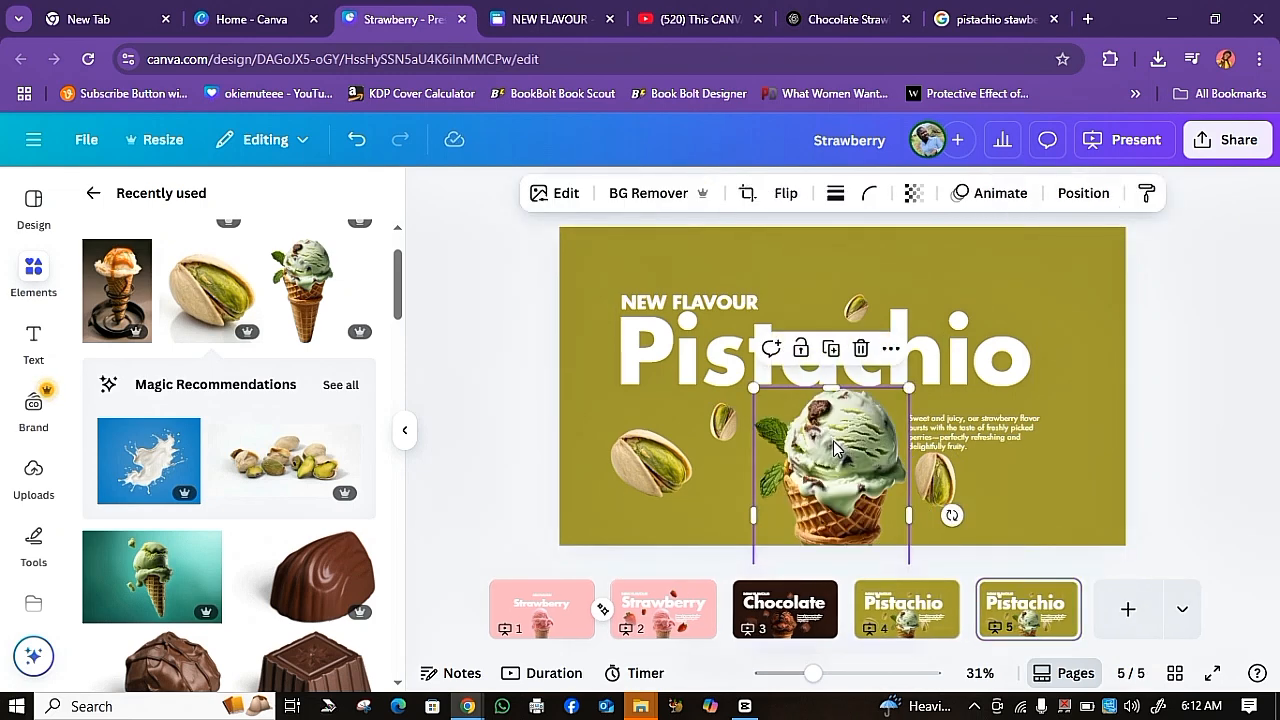
{"action": "left_click", "coordinate": [861, 348]}
{"action": "left_click", "coordinate": [105, 283]}
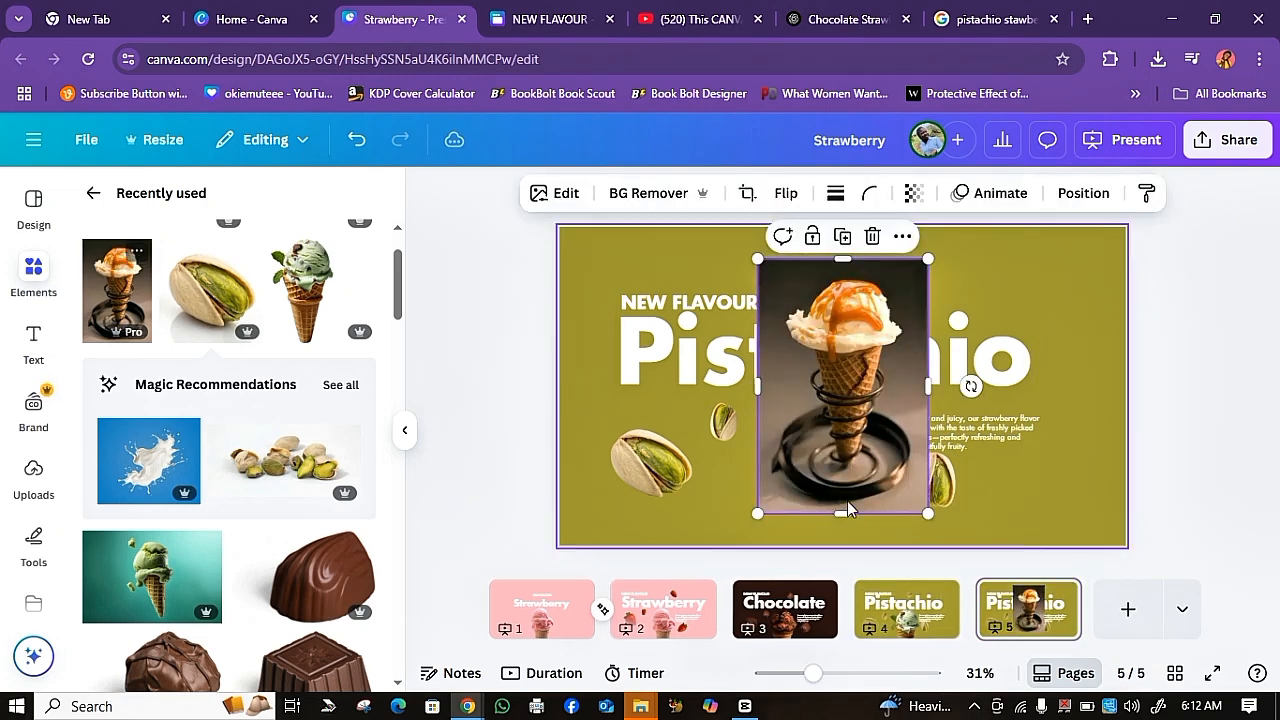
{"action": "left_click_drag", "start_coordinate": [783, 280], "coordinate": [774, 394]}
{"action": "left_click", "coordinate": [655, 194]}
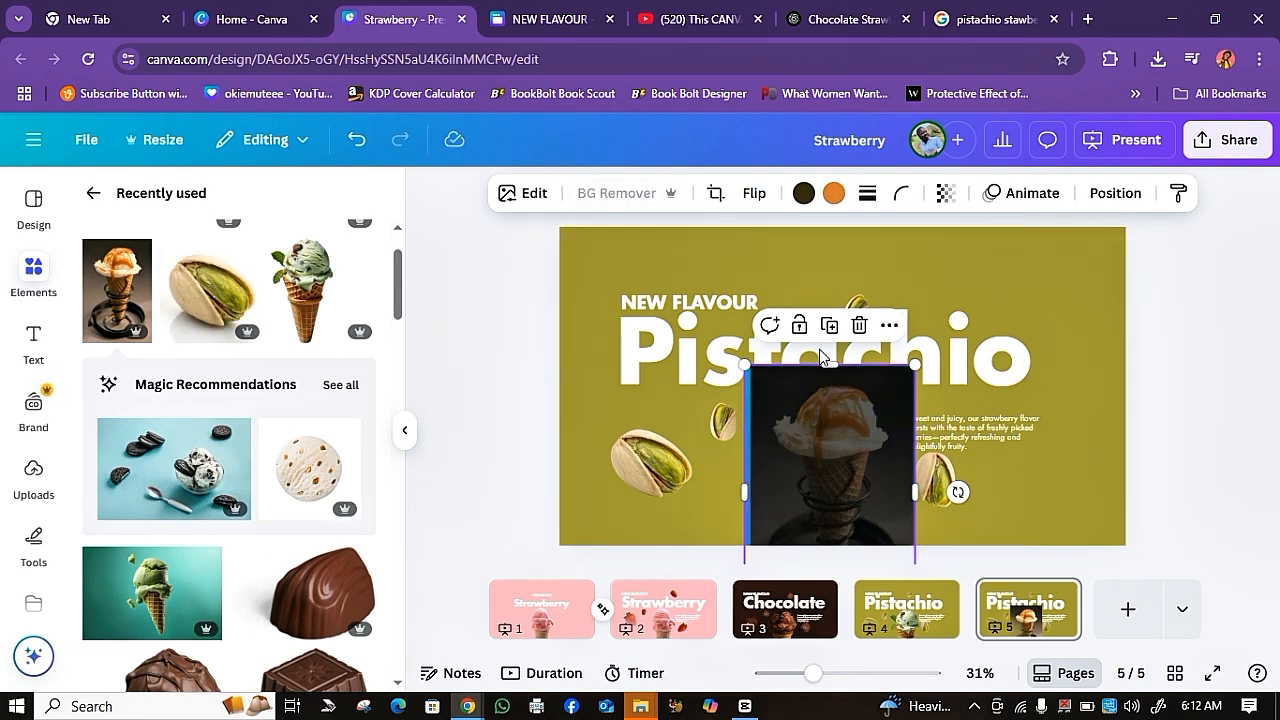
Step: Change page 5's background to the orange from the caramel ice cream's photo colors
{"action": "left_click", "coordinate": [1024, 255]}
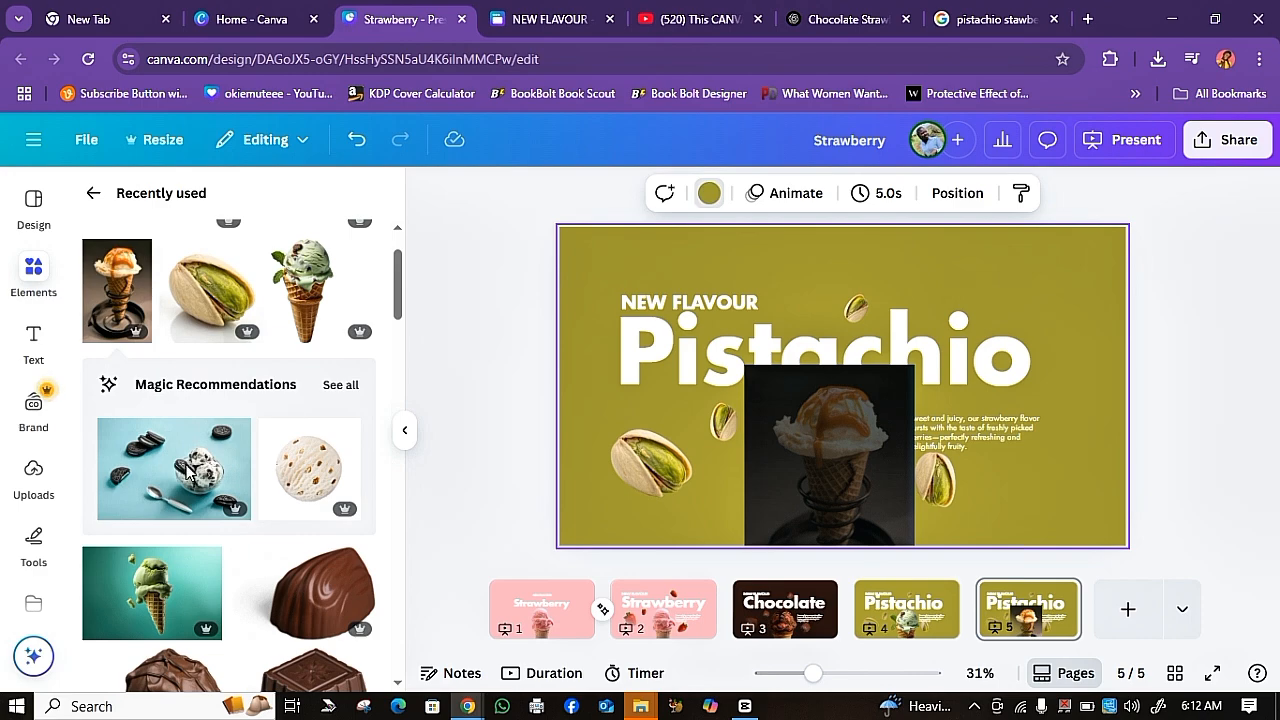
{"action": "right_click", "coordinate": [212, 545]}
{"action": "right_click", "coordinate": [173, 505]}
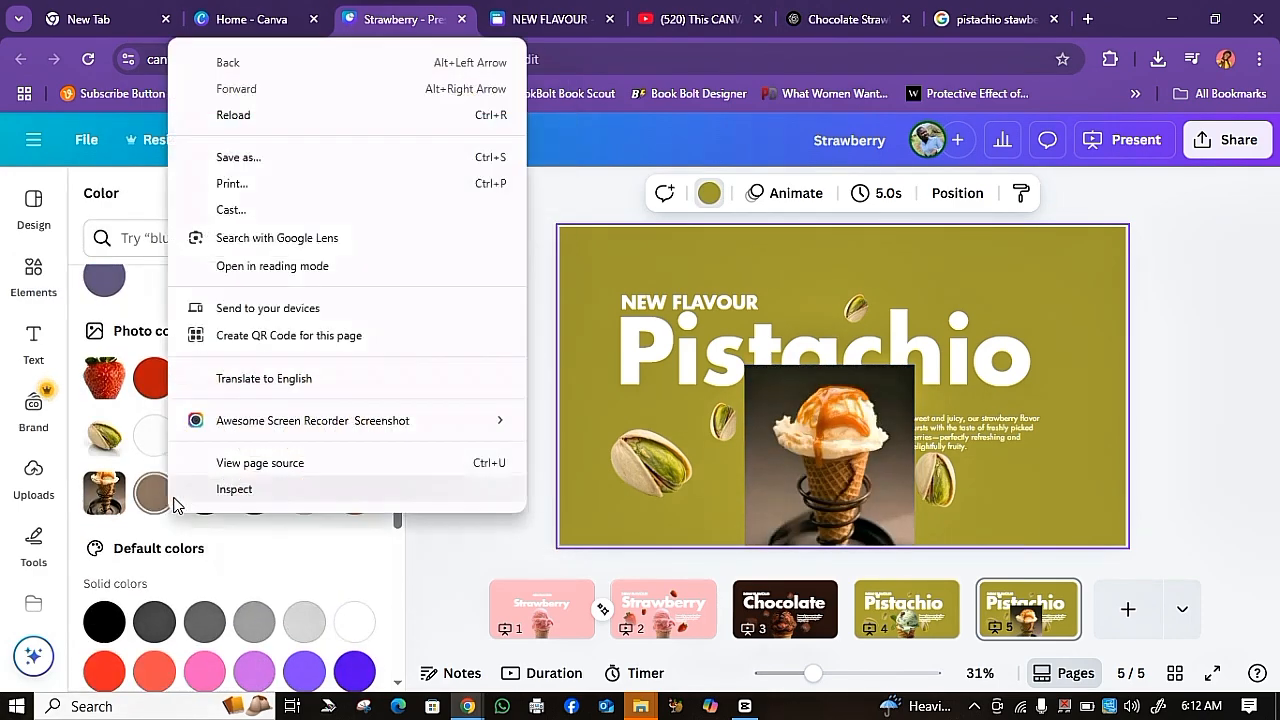
{"action": "left_click", "coordinate": [354, 492]}
{"action": "right_click", "coordinate": [356, 492]}
{"action": "key", "text": "ctrl+shift+i"}
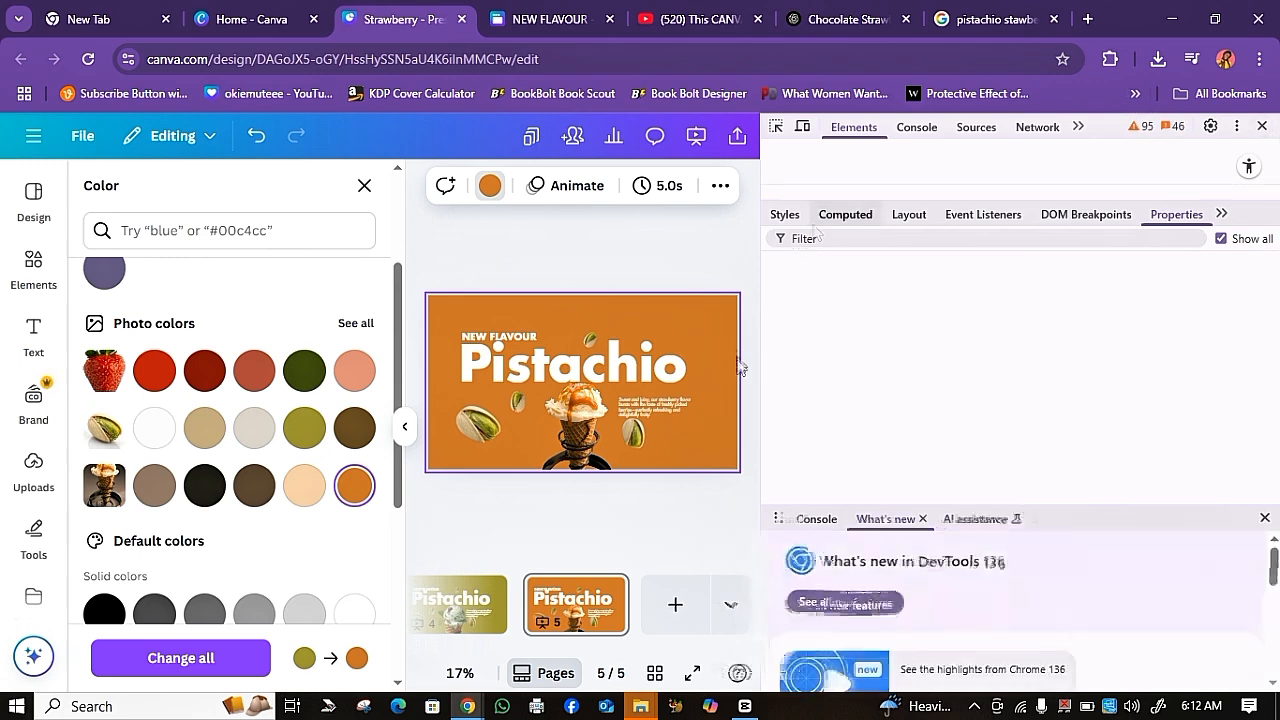
{"action": "left_click", "coordinate": [1262, 127]}
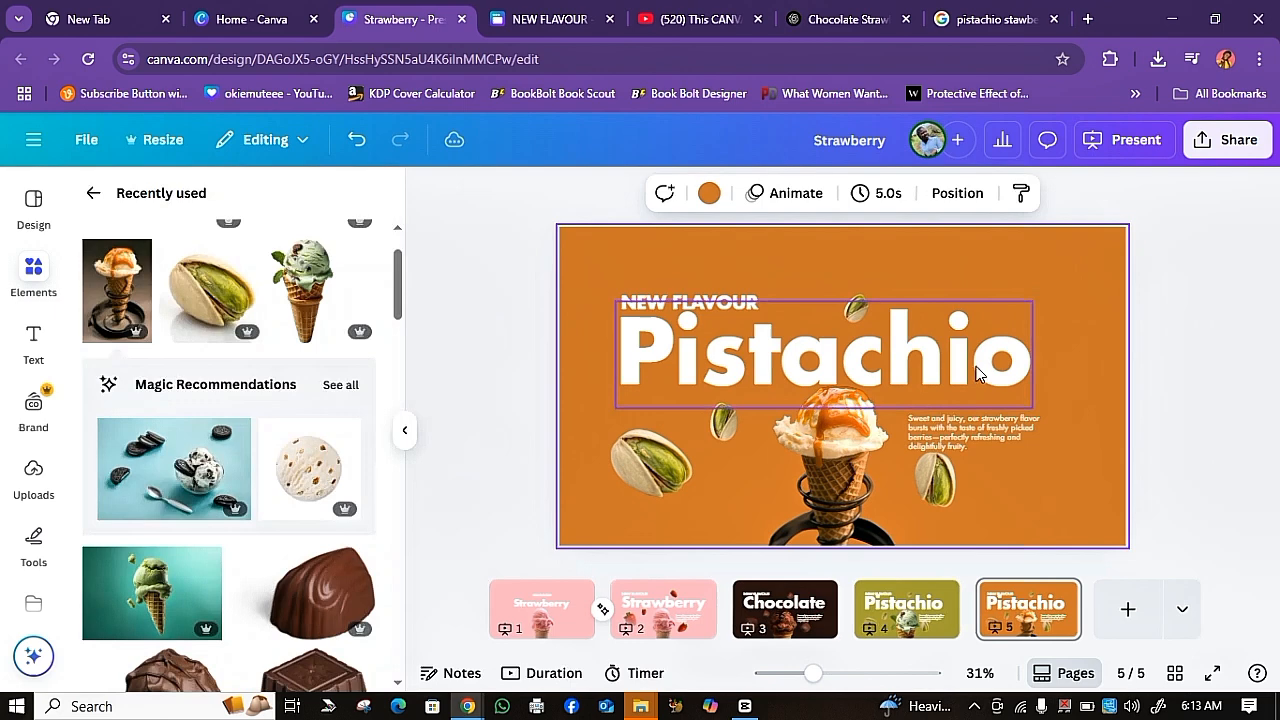
Step: Delete all four pistachio images from page 5
{"action": "right_click", "coordinate": [976, 368]}
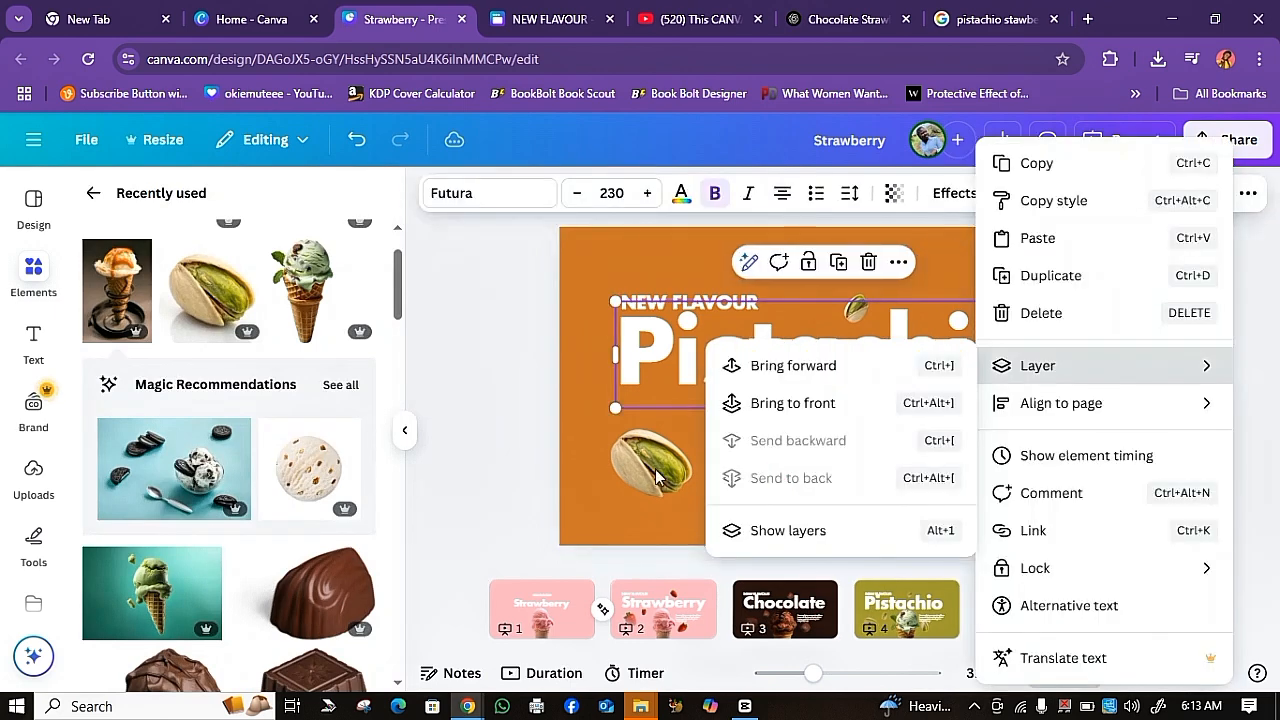
{"action": "left_click", "coordinate": [634, 476]}
{"action": "left_click", "coordinate": [676, 432]}
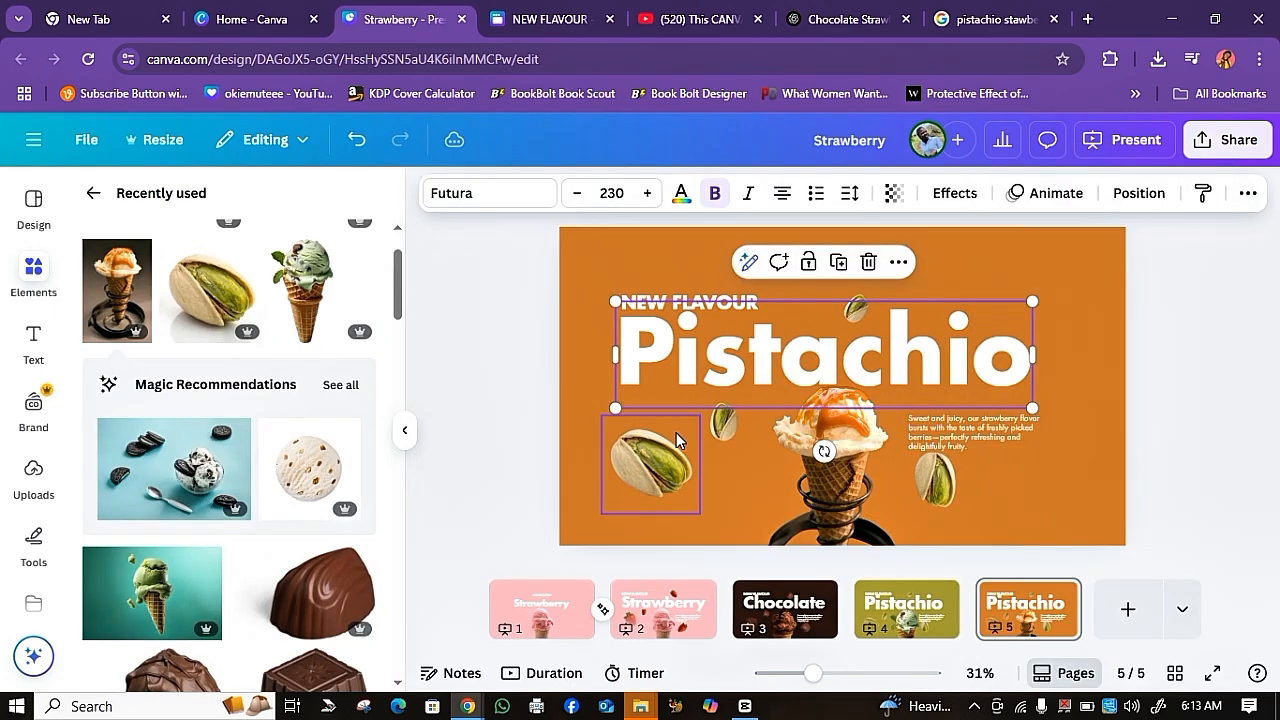
{"action": "left_click", "coordinate": [680, 378]}
{"action": "left_click", "coordinate": [723, 423]}
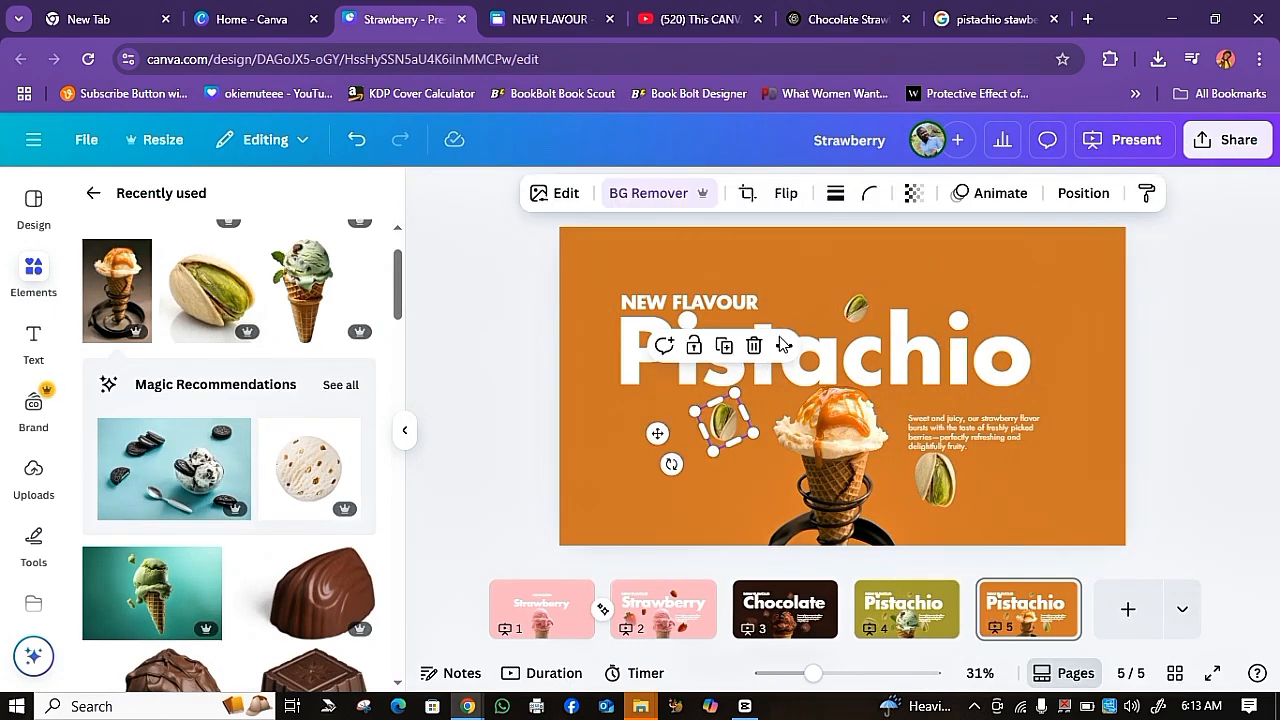
{"action": "left_click", "coordinate": [753, 345]}
{"action": "left_click", "coordinate": [855, 308]}
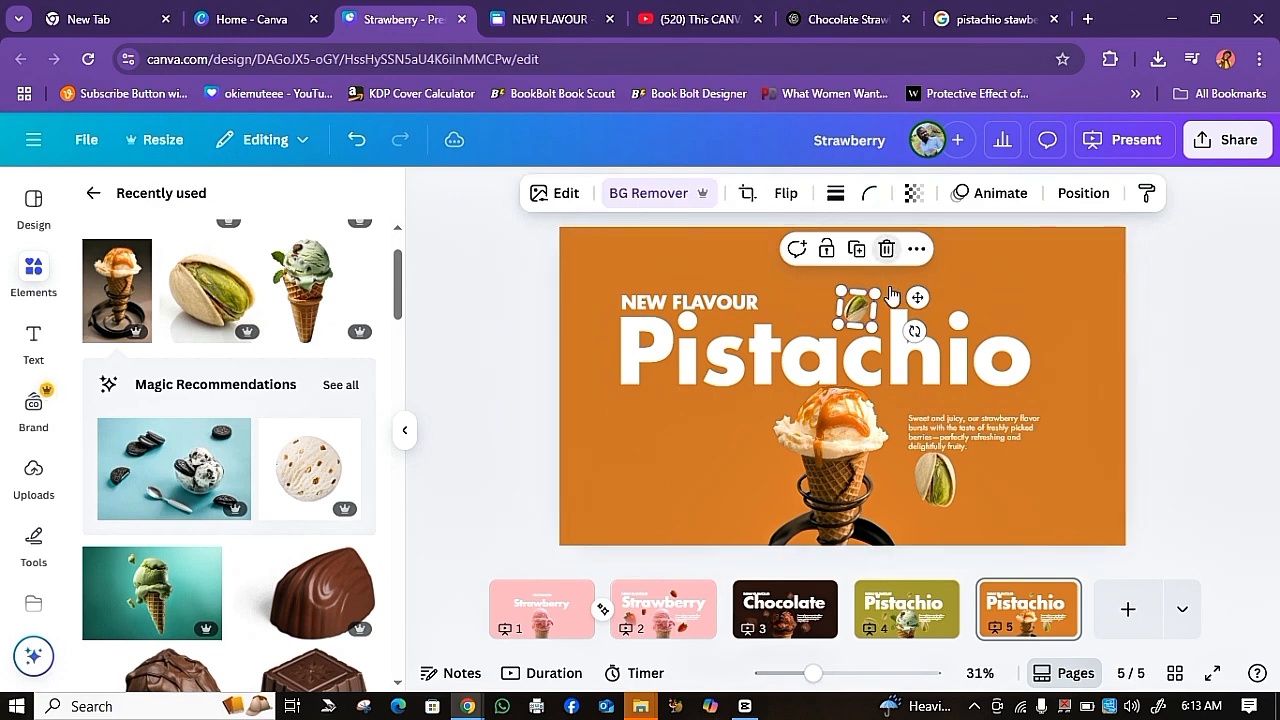
{"action": "left_click", "coordinate": [886, 250]}
{"action": "left_click", "coordinate": [938, 481]}
{"action": "left_click", "coordinate": [965, 385]}
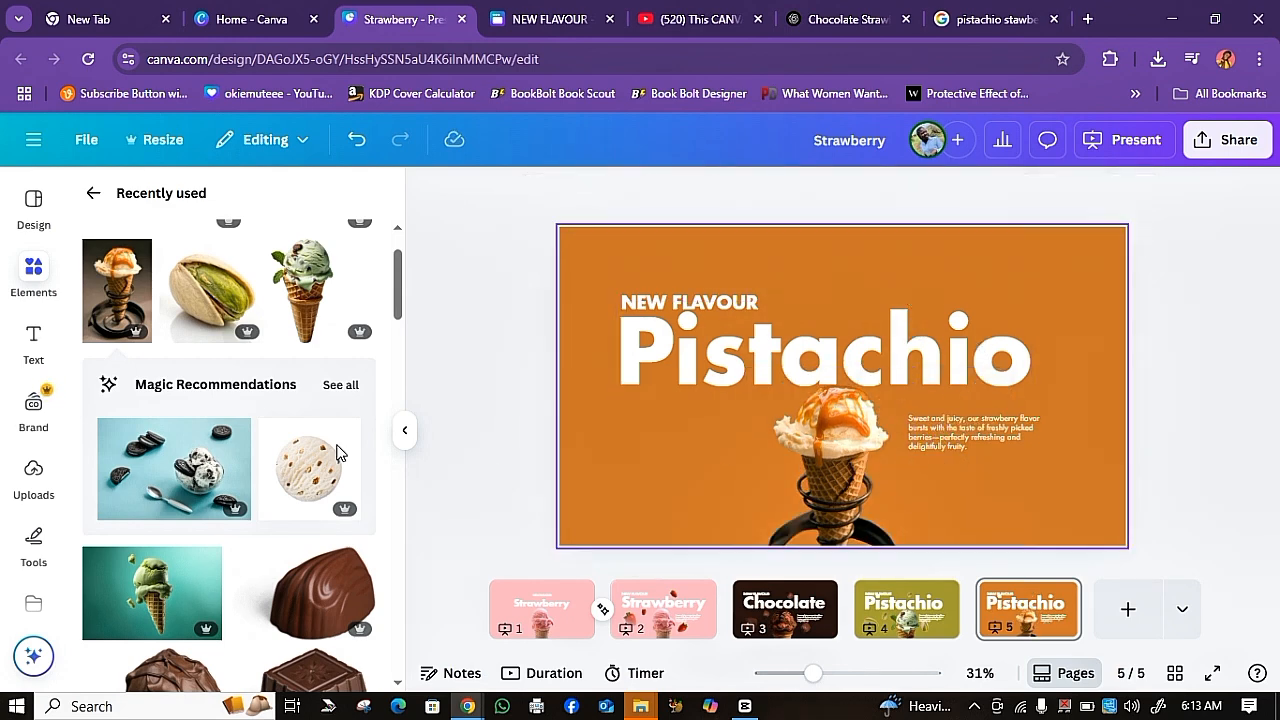
Step: Add the photo with the row of caramel candies to page 5 and remove its background
{"action": "scroll", "coordinate": [229, 412], "scroll_direction": "up", "scroll_amount": 1}
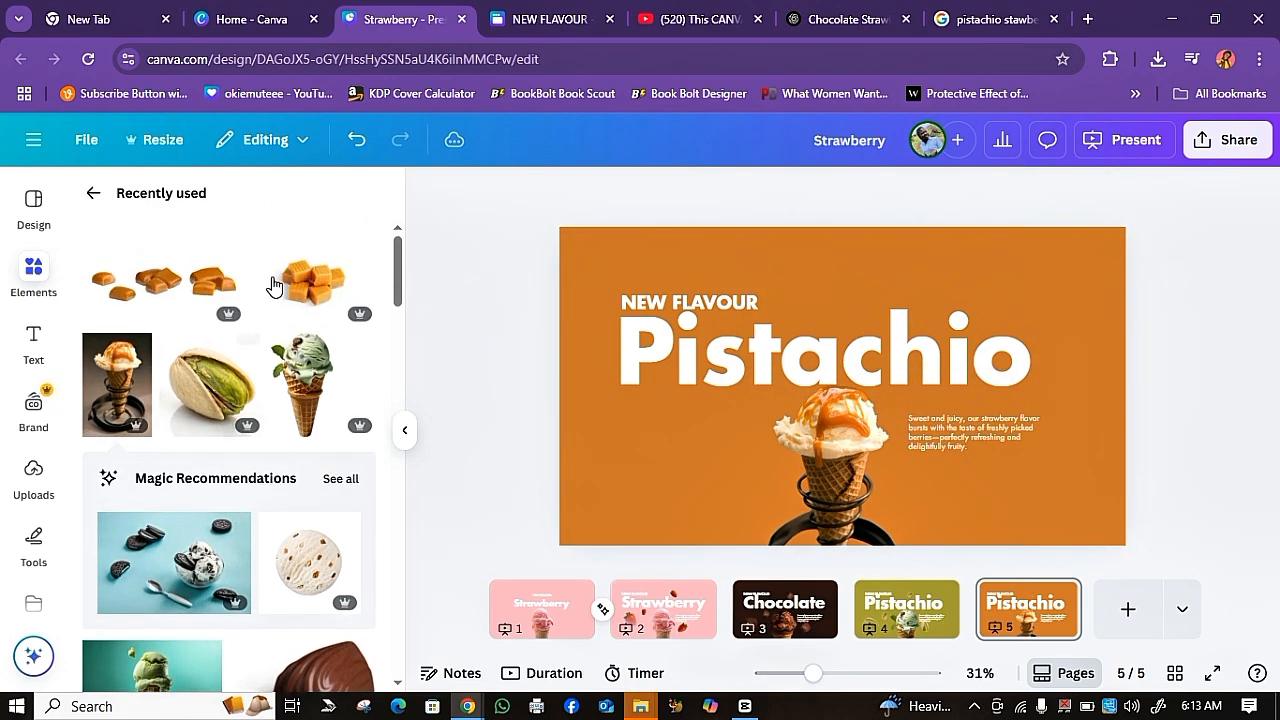
{"action": "left_click", "coordinate": [140, 288]}
{"action": "left_click_drag", "start_coordinate": [776, 380], "coordinate": [777, 423]}
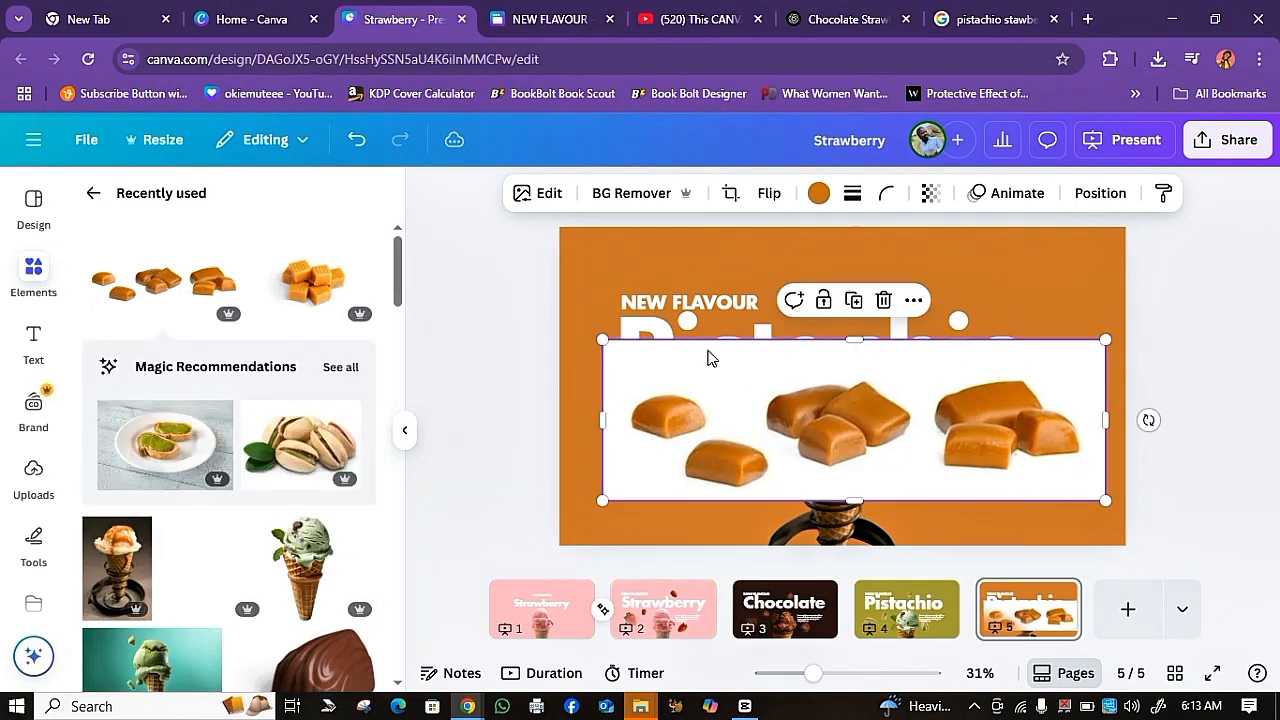
{"action": "left_click", "coordinate": [627, 192]}
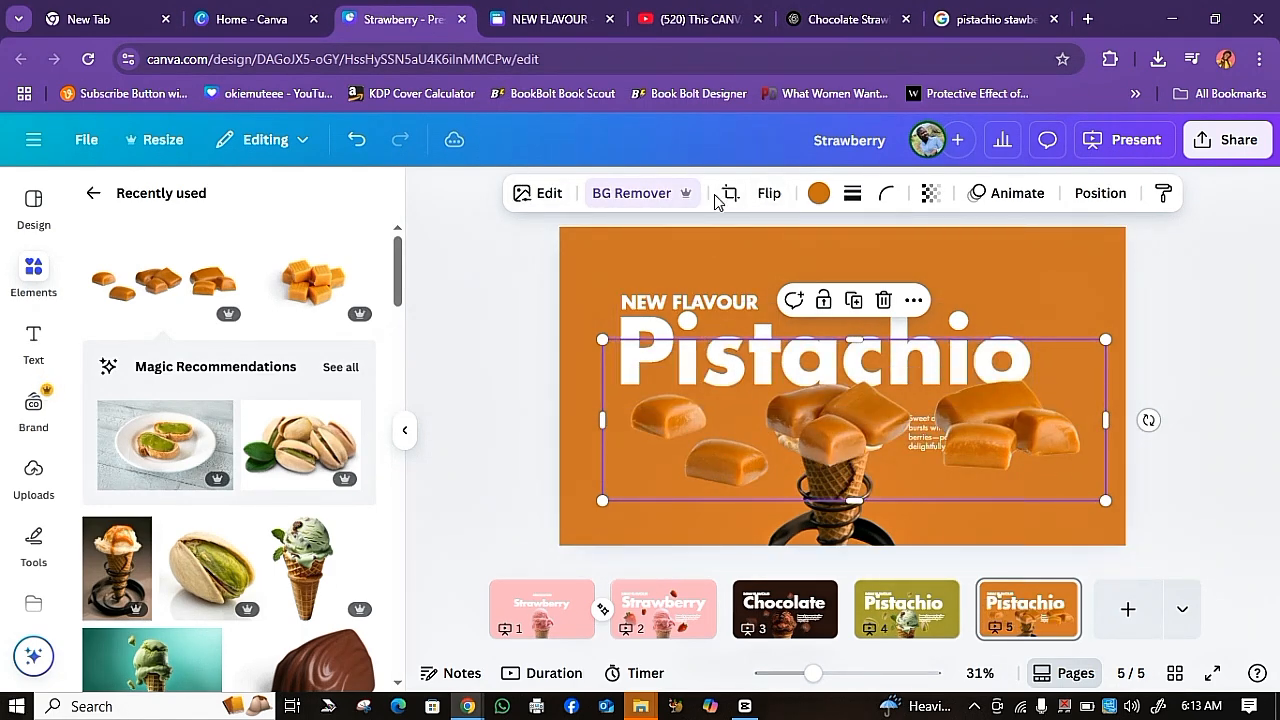
Step: Crop the caramel photo freeform down to its single upper-left candy
{"action": "double_click", "coordinate": [706, 355]}
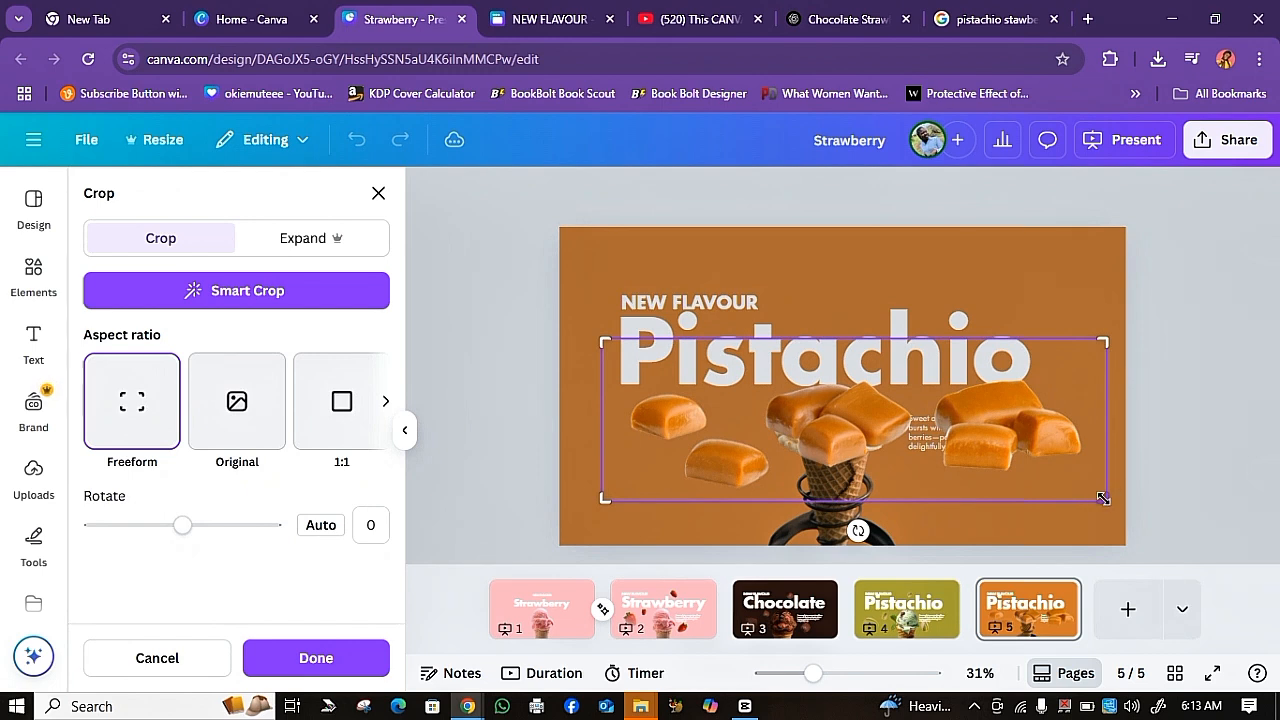
{"action": "left_click_drag", "start_coordinate": [1103, 498], "coordinate": [709, 438]}
{"action": "left_click_drag", "start_coordinate": [613, 341], "coordinate": [627, 381]}
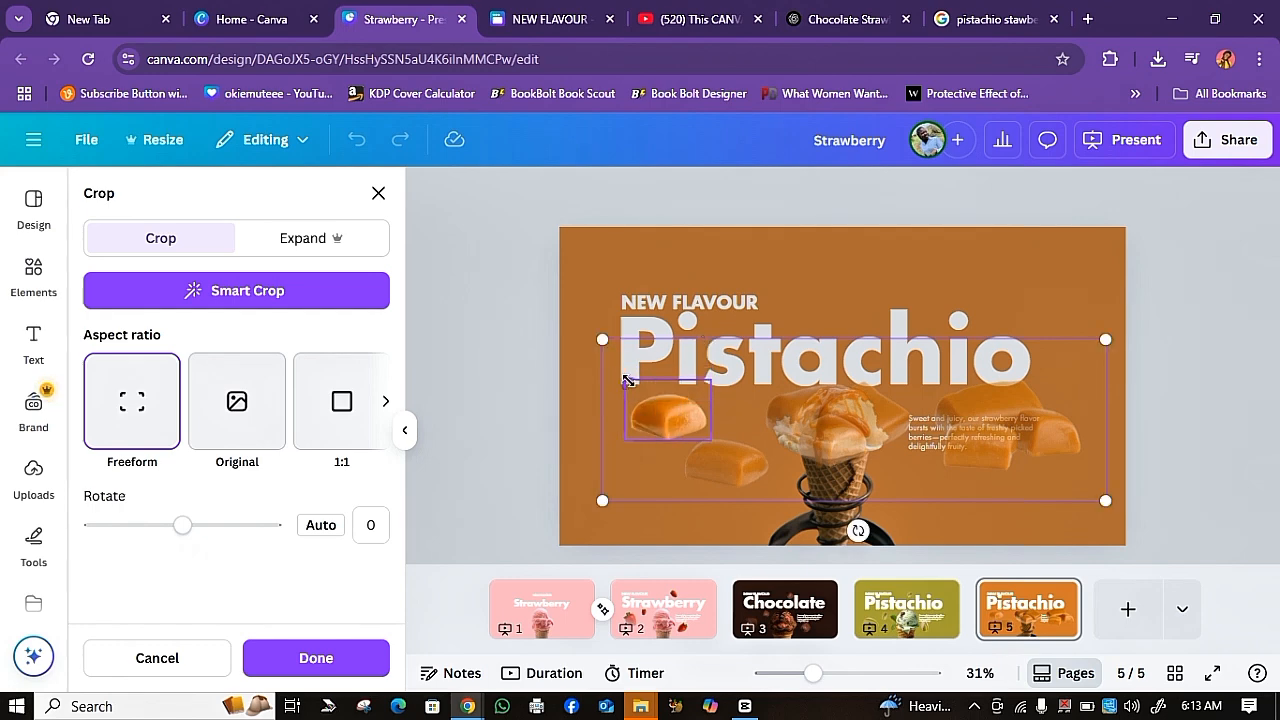
{"action": "left_click", "coordinate": [1157, 446]}
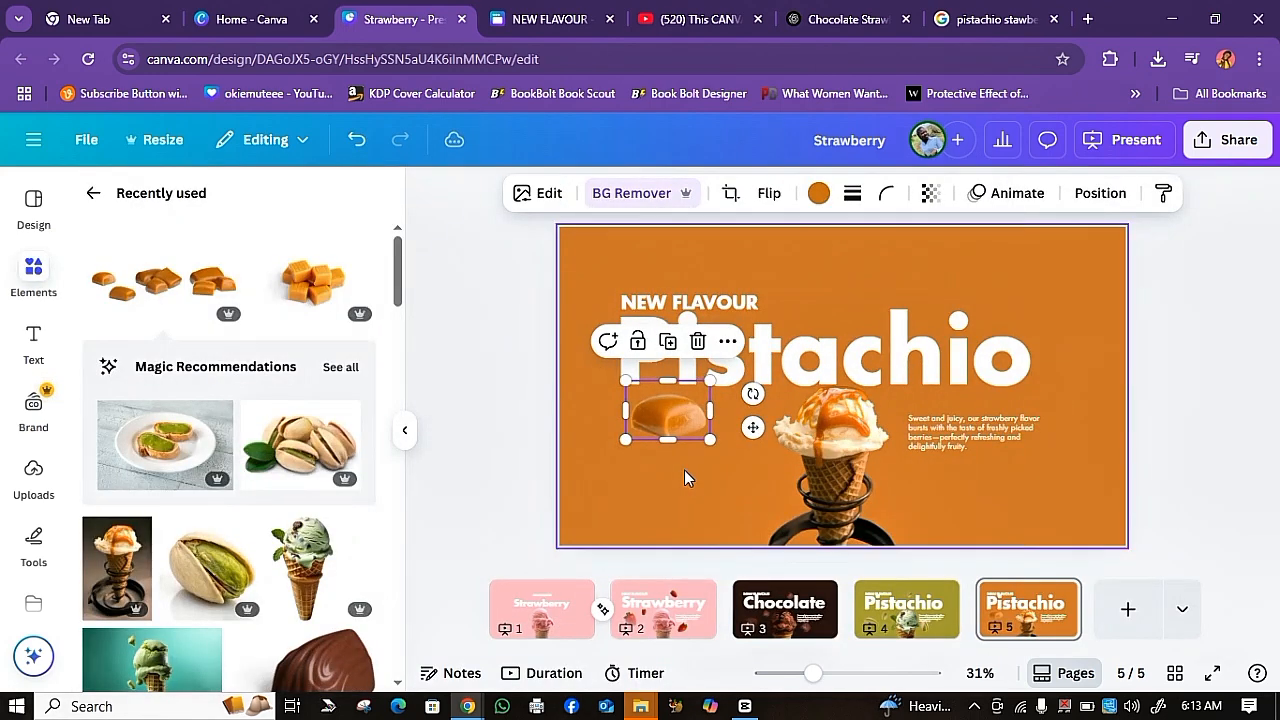
Step: Place the caramel left of the cone and add smaller rotated copies between it and the cone and above the heading
{"action": "left_click", "coordinate": [684, 468]}
{"action": "left_click", "coordinate": [686, 418]}
{"action": "left_click_drag", "start_coordinate": [686, 418], "coordinate": [730, 428]}
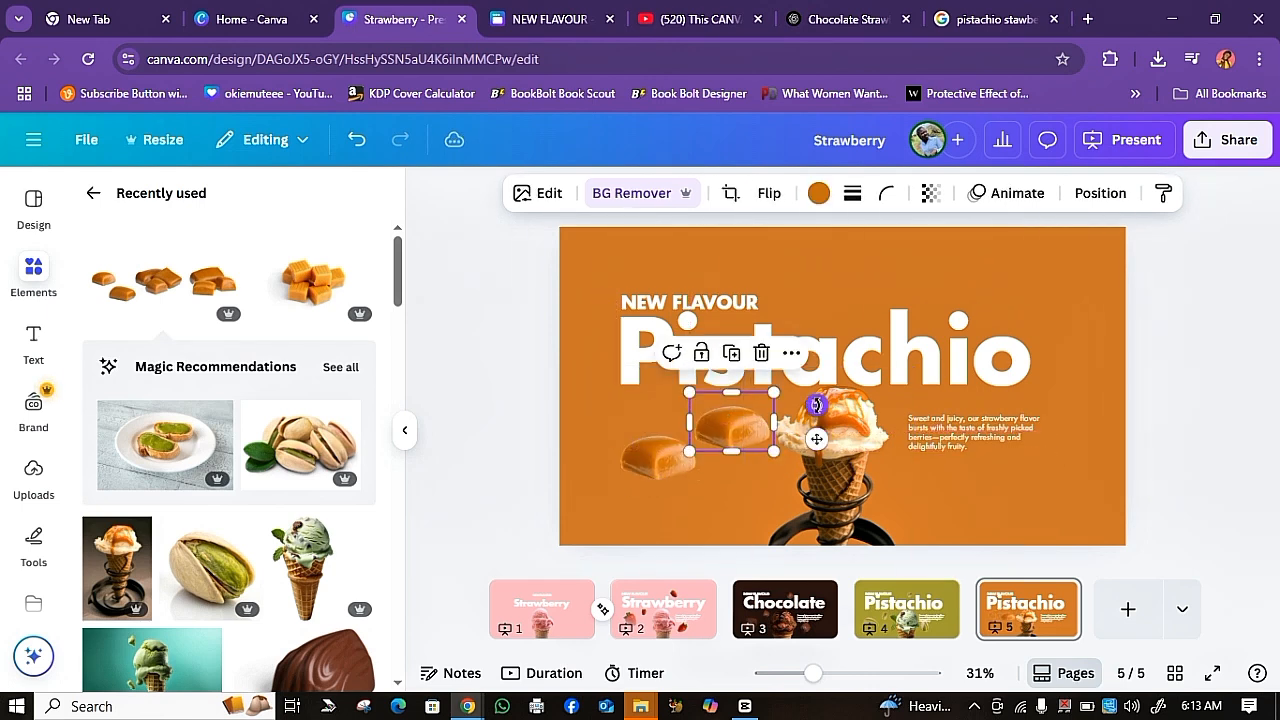
{"action": "left_click_drag", "start_coordinate": [817, 406], "coordinate": [952, 330]}
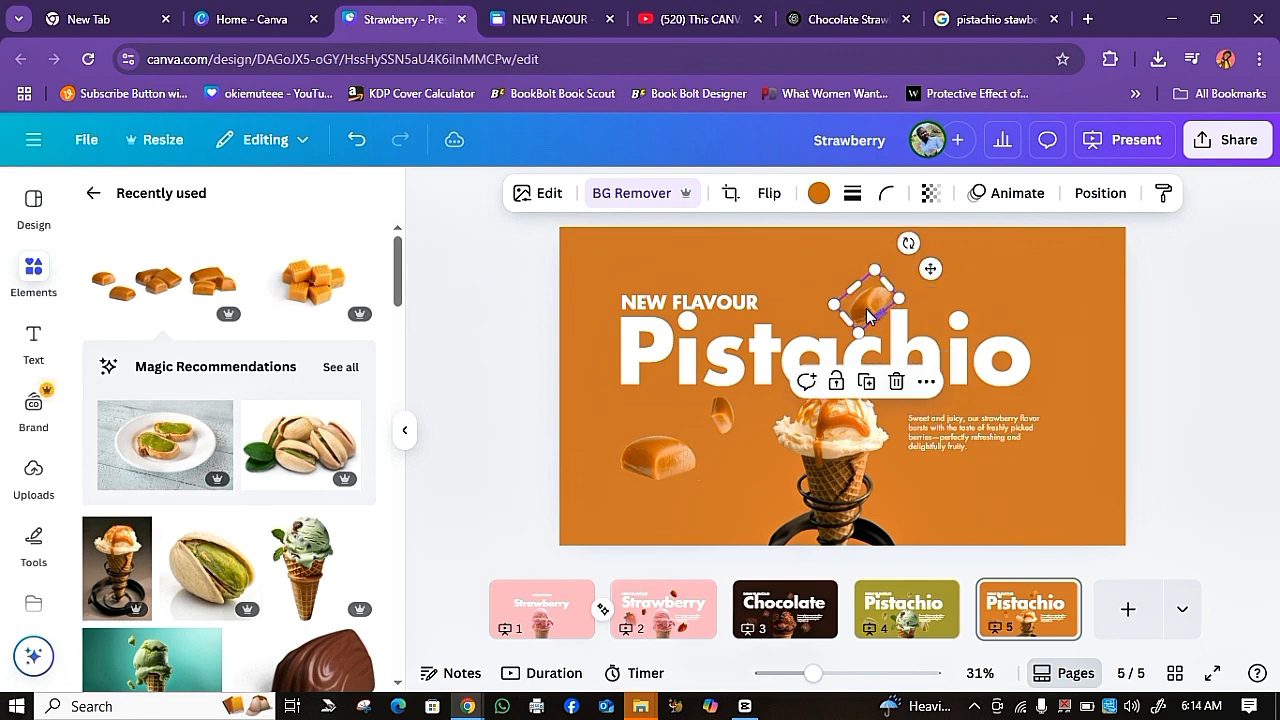
Step: Place another copy of the small caramel below the description and rotate it to a steeper angle
{"action": "left_click_drag", "start_coordinate": [866, 298], "coordinate": [962, 486]}
{"action": "key", "text": "ctrl+d"}
{"action": "left_click_drag", "start_coordinate": [954, 546], "coordinate": [860, 526]}
{"action": "left_click_drag", "start_coordinate": [918, 483], "coordinate": [929, 474]}
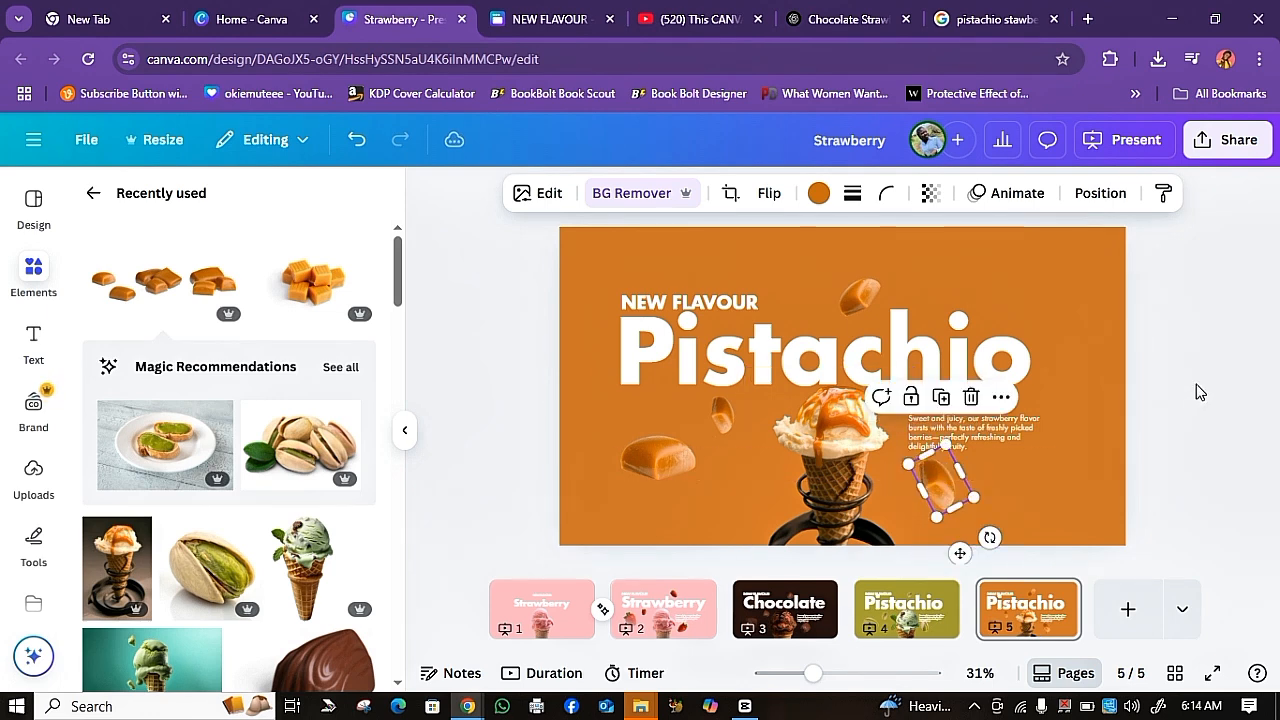
{"action": "left_click", "coordinate": [1198, 388]}
{"action": "left_click", "coordinate": [1075, 455]}
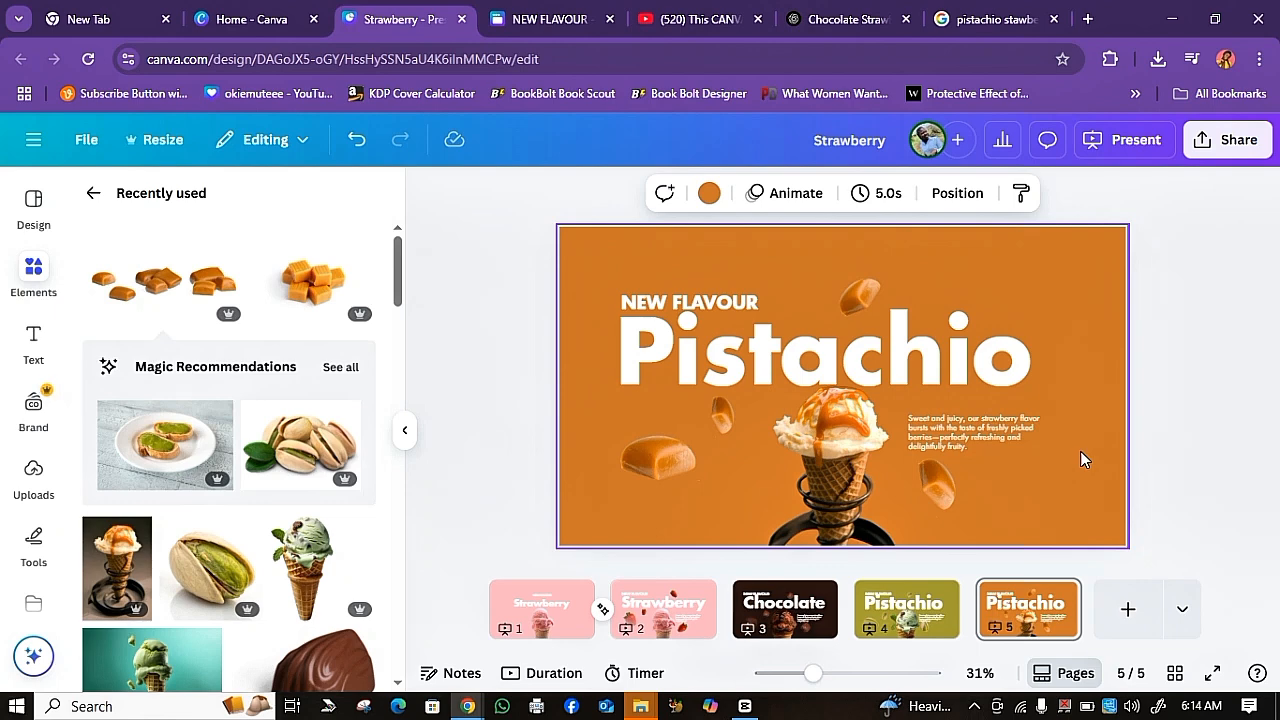
Step: Add a Flow transition between pages 2 and 3 with a duration of 1.7 seconds
{"action": "left_click", "coordinate": [725, 612]}
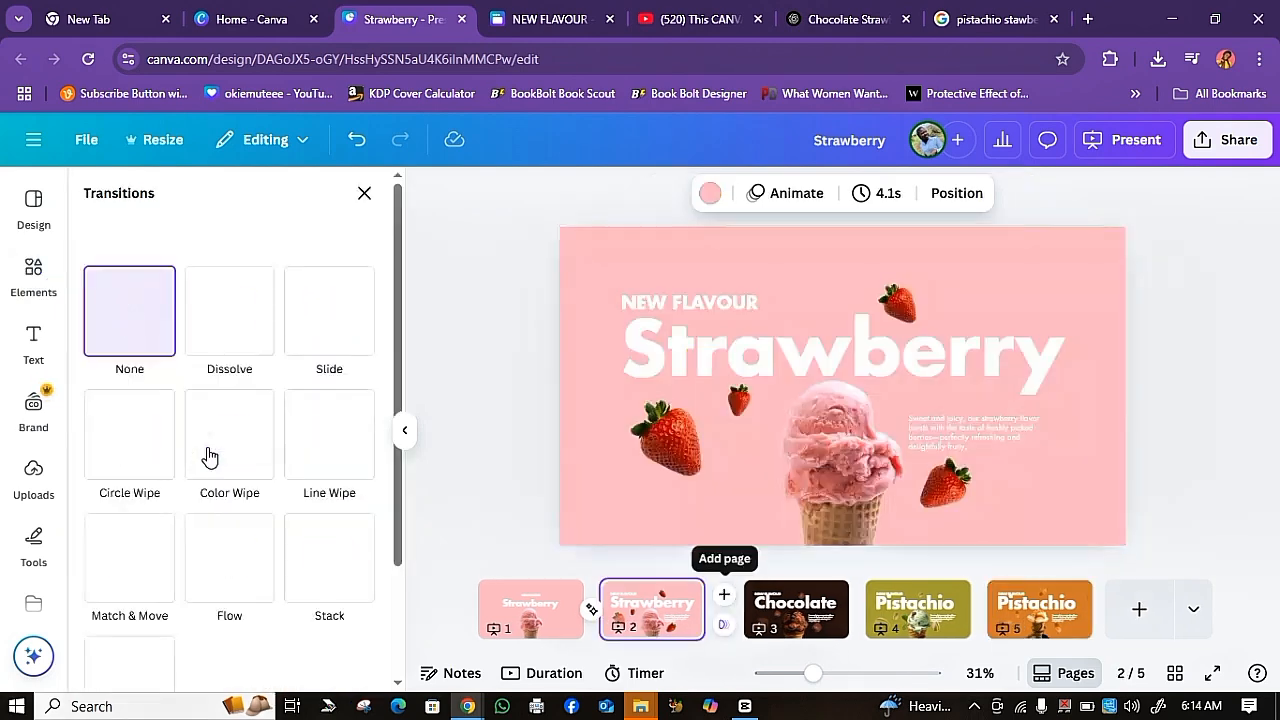
{"action": "left_click", "coordinate": [236, 585]}
{"action": "scroll", "coordinate": [263, 563], "scroll_direction": "down", "scroll_amount": 3}
{"action": "left_click_drag", "start_coordinate": [223, 374], "coordinate": [253, 388]}
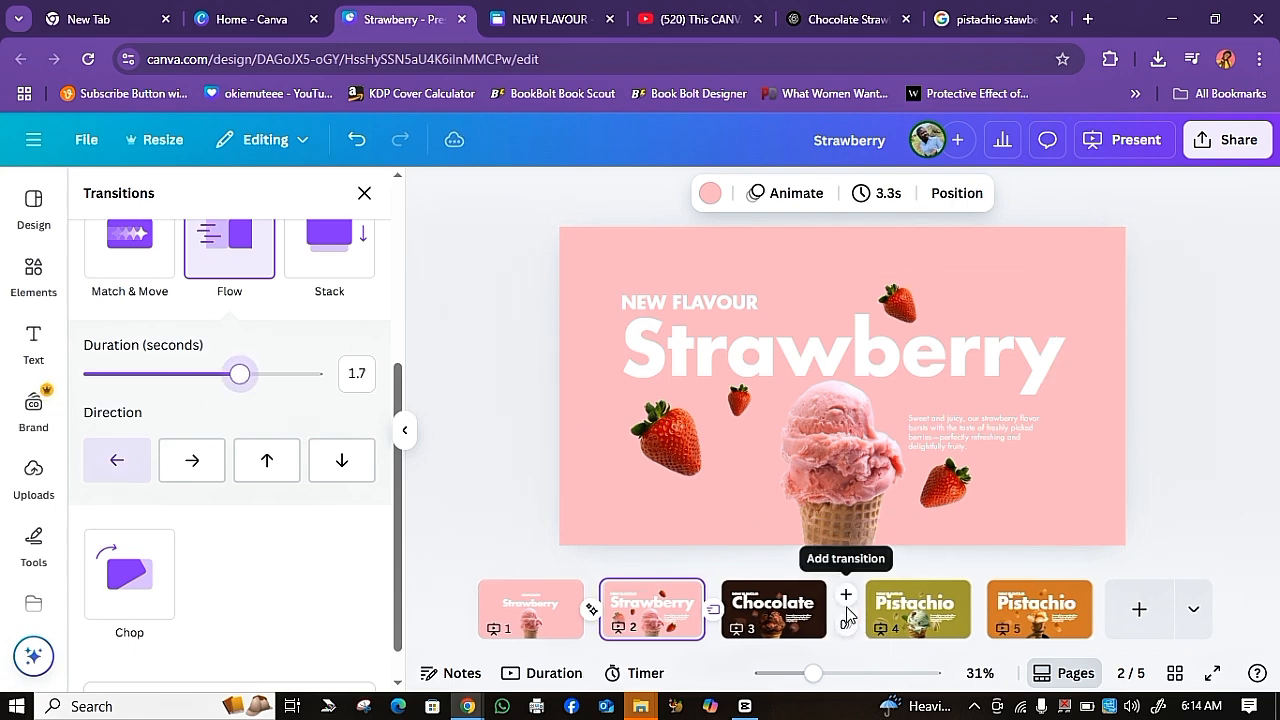
Step: Add 1.7-second Flow transitions between pages 3 and 4 and between pages 4 and 5
{"action": "left_click", "coordinate": [845, 625]}
{"action": "left_click", "coordinate": [229, 420]}
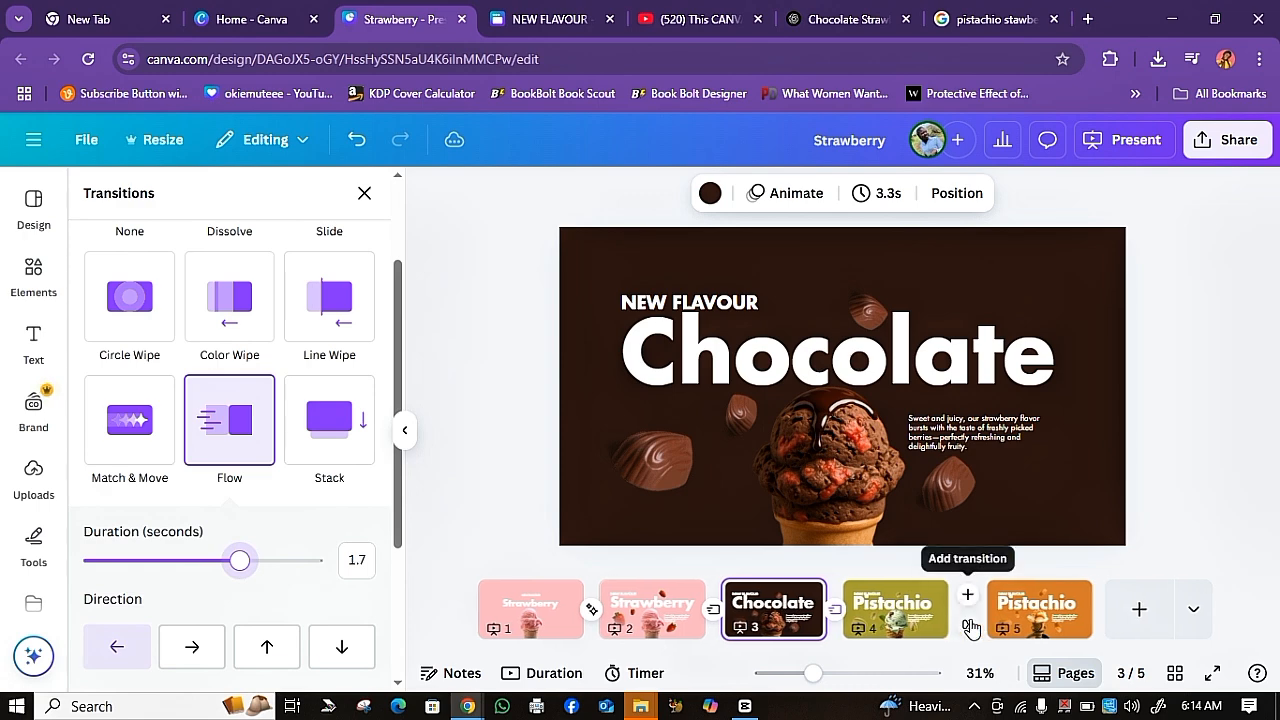
{"action": "left_click", "coordinate": [970, 622]}
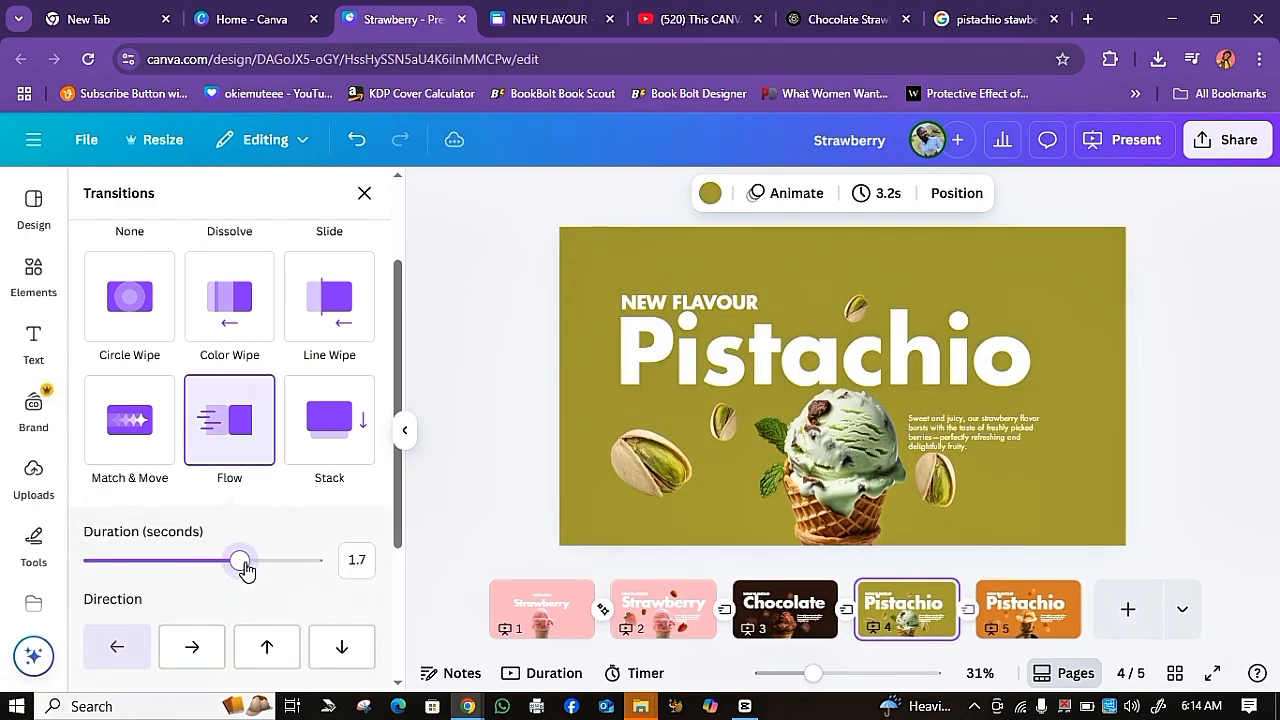
{"action": "left_click", "coordinate": [1208, 390]}
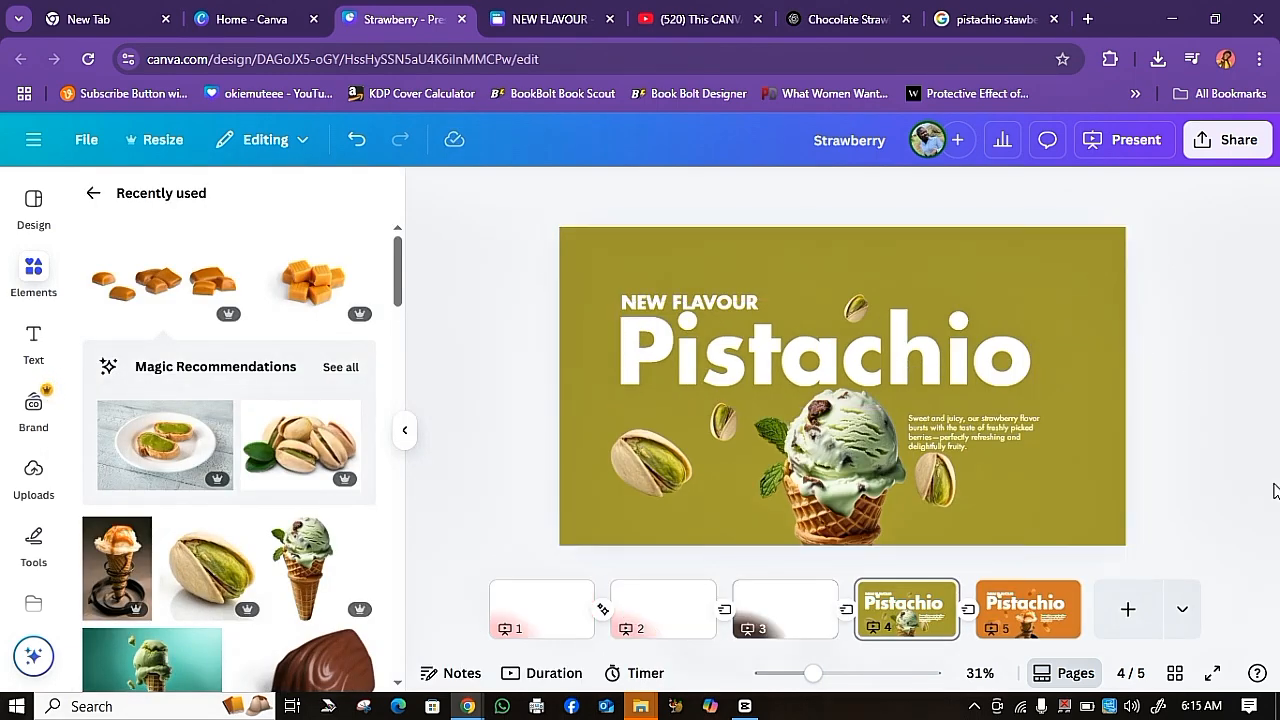
Step: Enlarge page 4's Pistachio heading so it extends beyond the end of the description text
{"action": "left_click", "coordinate": [1028, 400]}
{"action": "left_click_drag", "start_coordinate": [1036, 410], "coordinate": [1068, 416]}
{"action": "left_click", "coordinate": [1209, 357]}
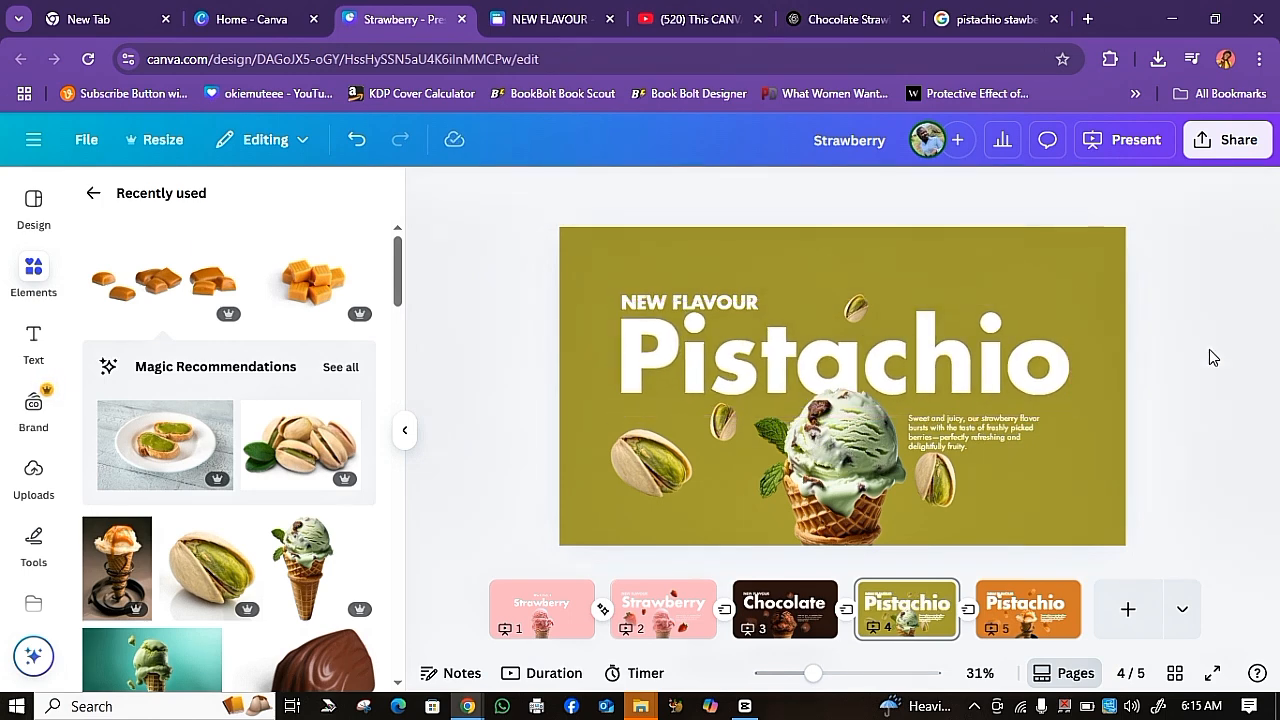
Step: Look at the Canva trick video on YouTube and return to the Strawberry presentation
{"action": "left_click", "coordinate": [660, 15]}
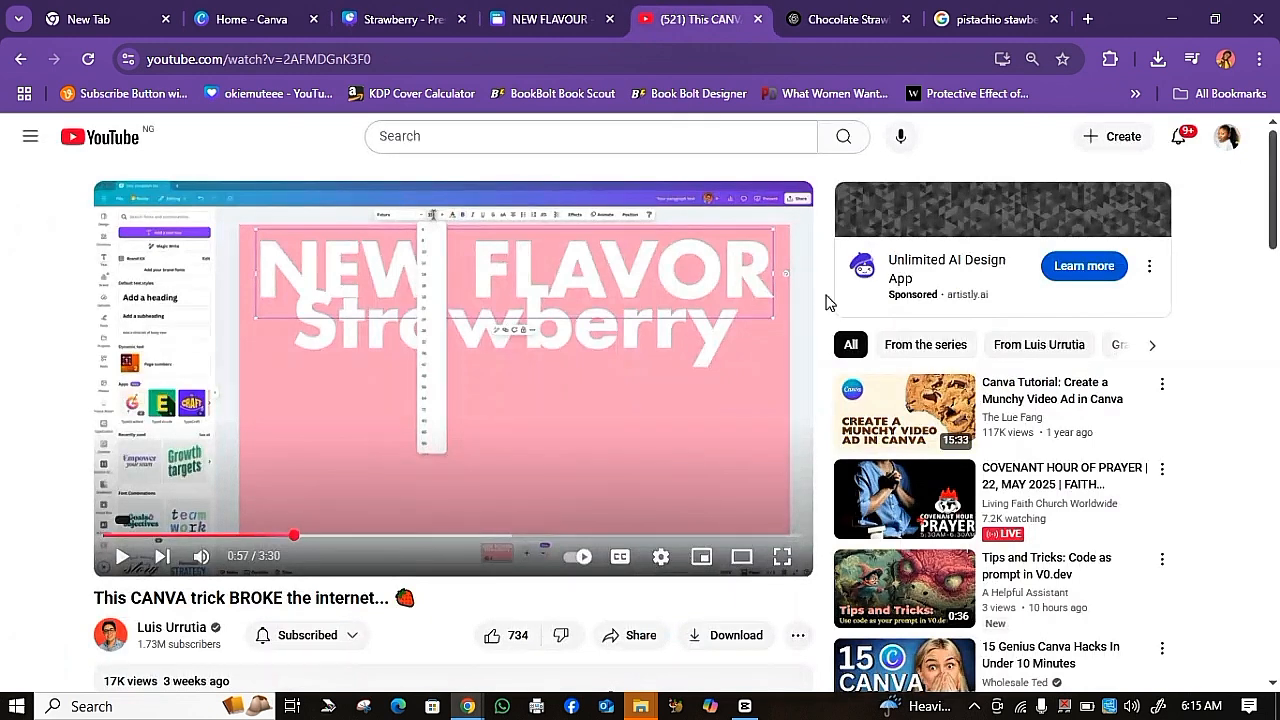
{"action": "left_click", "coordinate": [450, 10]}
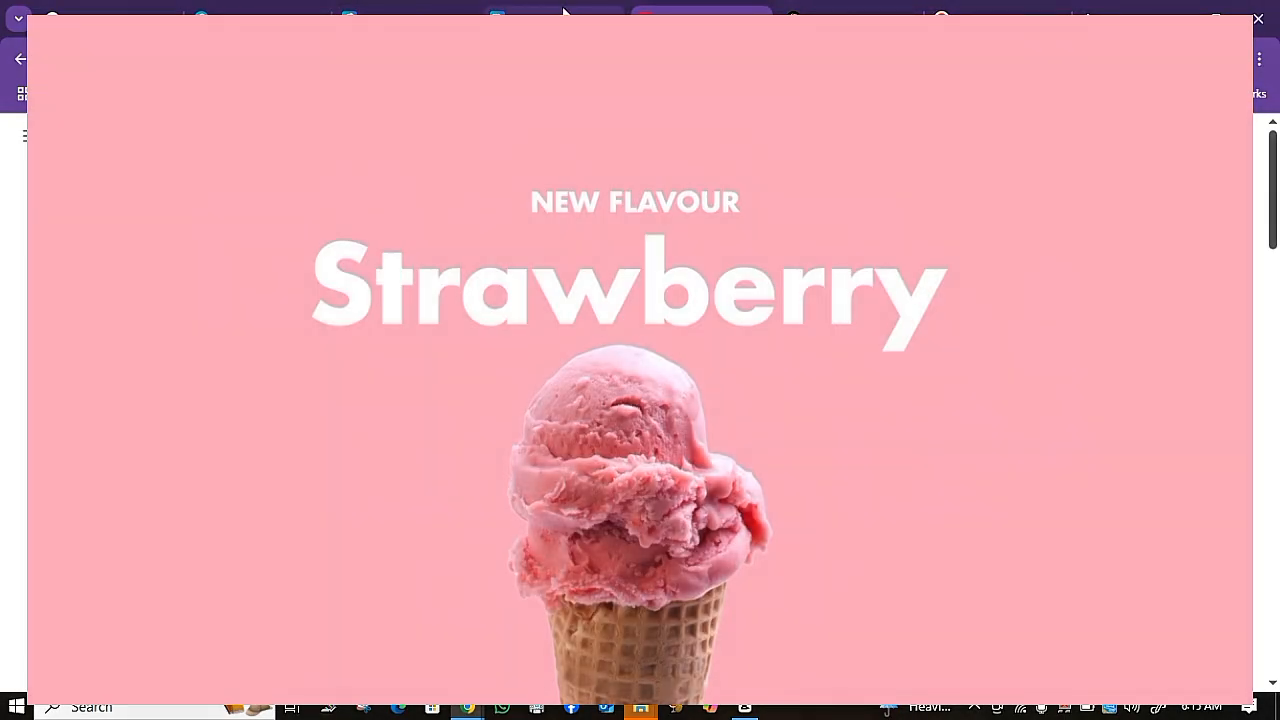